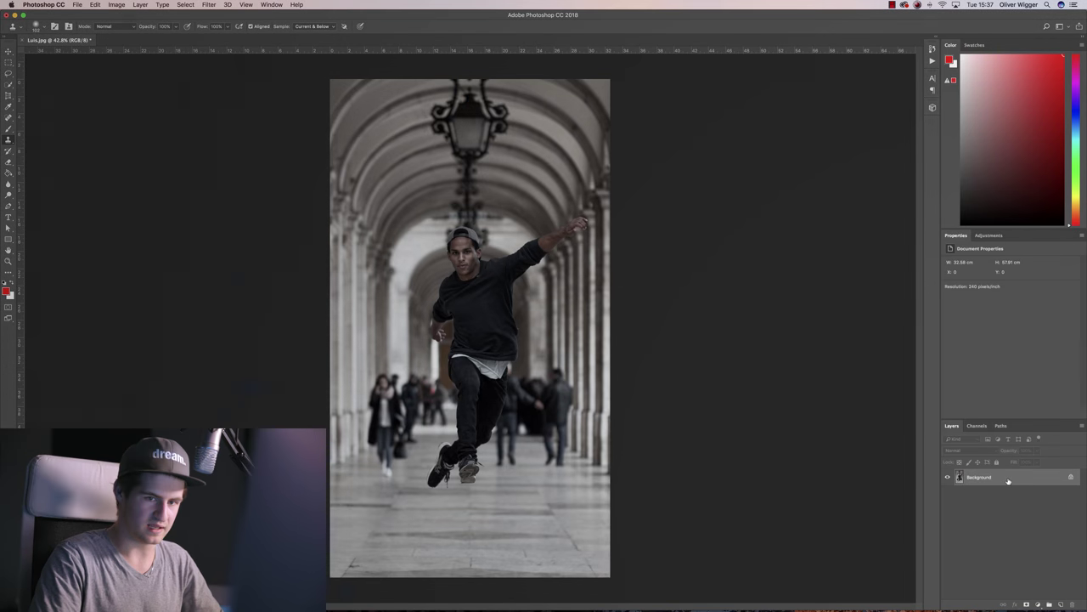
Step: Duplicate the Background layer and add a new empty layer named "Person left" above the copy
{"action": "left_click_drag", "start_coordinate": [1008, 481], "coordinate": [1060, 600]}
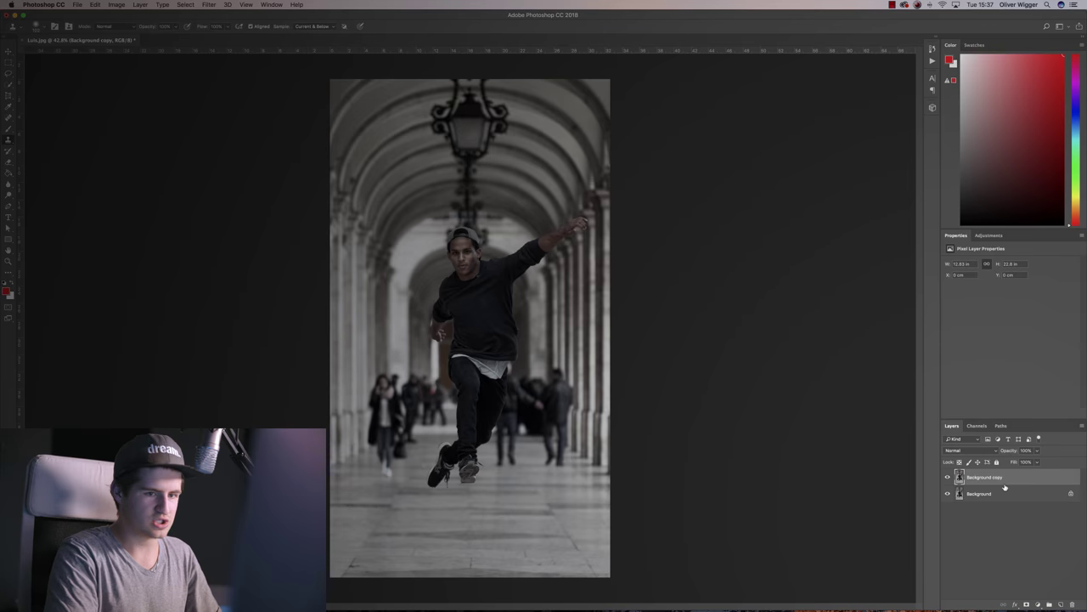
{"action": "key", "text": "super+shift+n"}
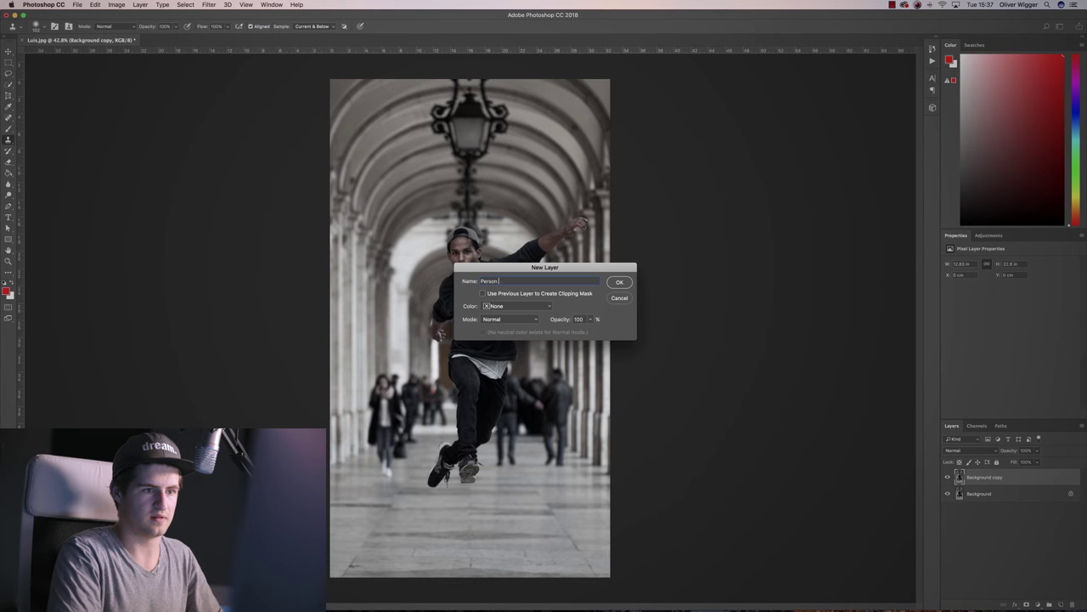
{"action": "type", "text": "Person left"}
{"action": "key", "text": "Return"}
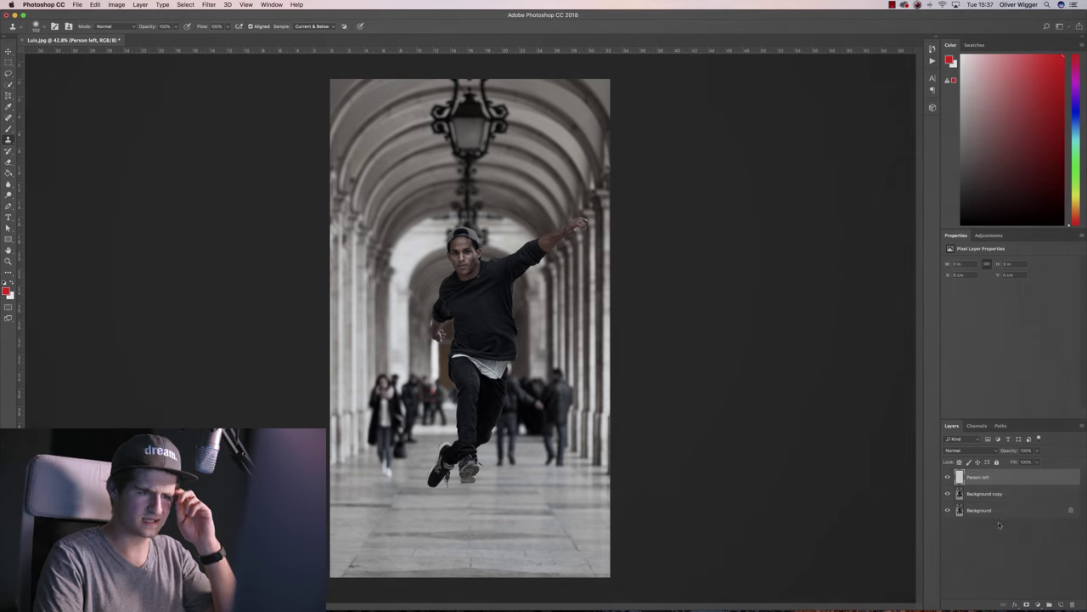
Step: Switch the Clone Stamp's sample source to Current Layer, and return it to Current & Below
{"action": "scroll", "coordinate": [601, 373], "scroll_direction": "up", "scroll_amount": 2}
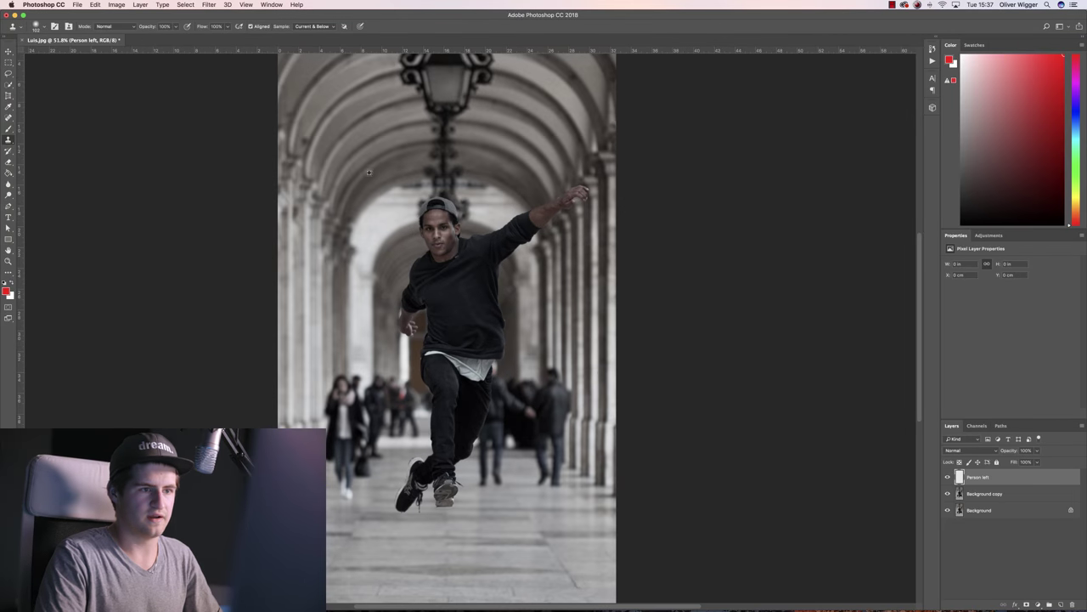
{"action": "scroll", "coordinate": [403, 200], "scroll_direction": "up", "scroll_amount": 3}
{"action": "scroll", "coordinate": [455, 278], "scroll_direction": "down", "scroll_amount": 2}
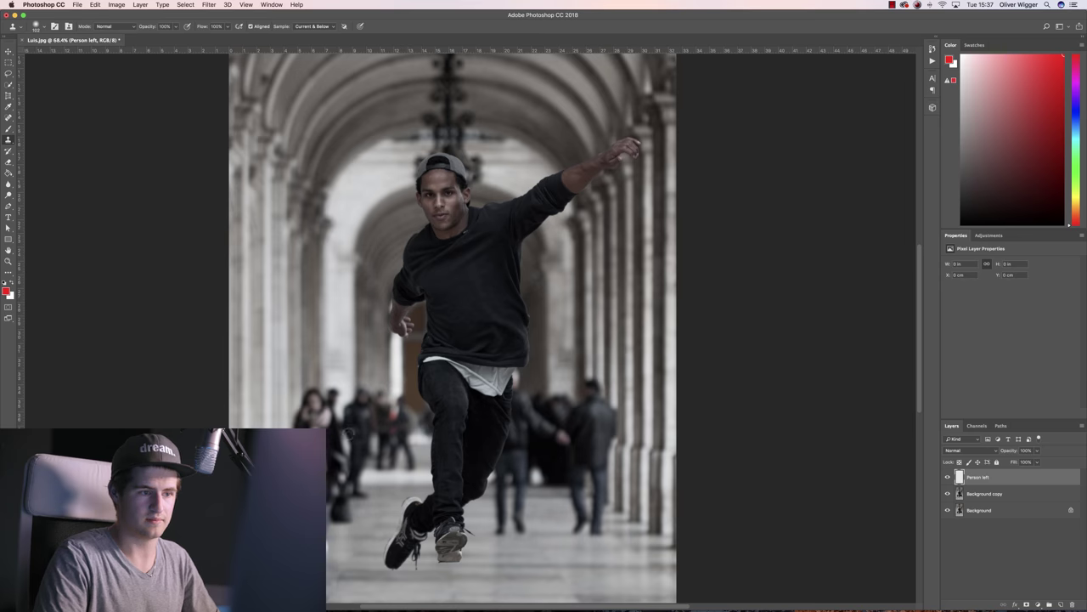
{"action": "scroll", "coordinate": [599, 434], "scroll_direction": "down", "scroll_amount": 1}
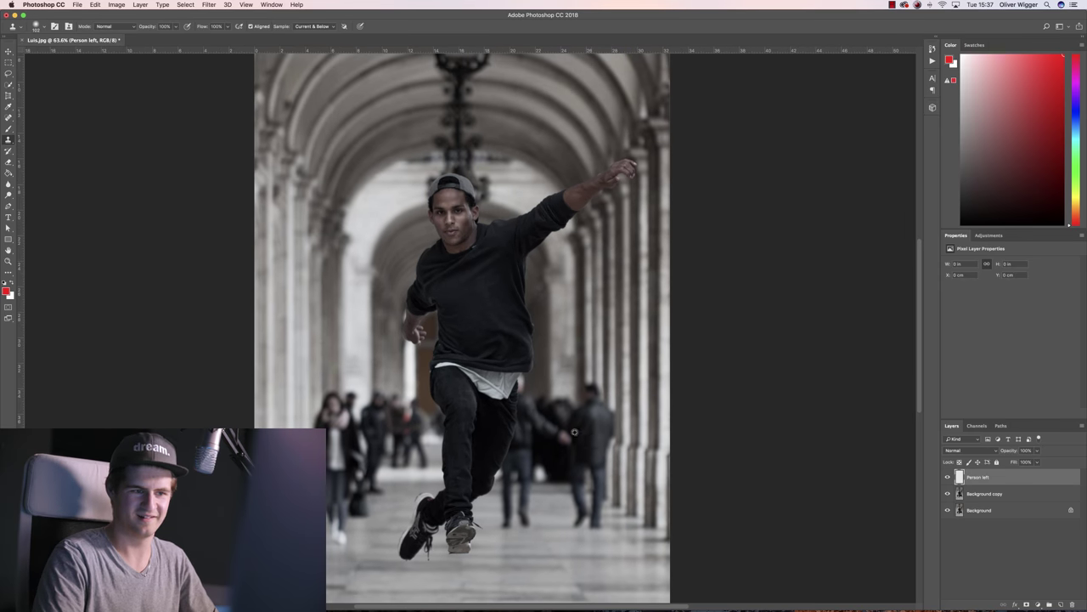
{"action": "scroll", "coordinate": [583, 427], "scroll_direction": "down", "scroll_amount": 1}
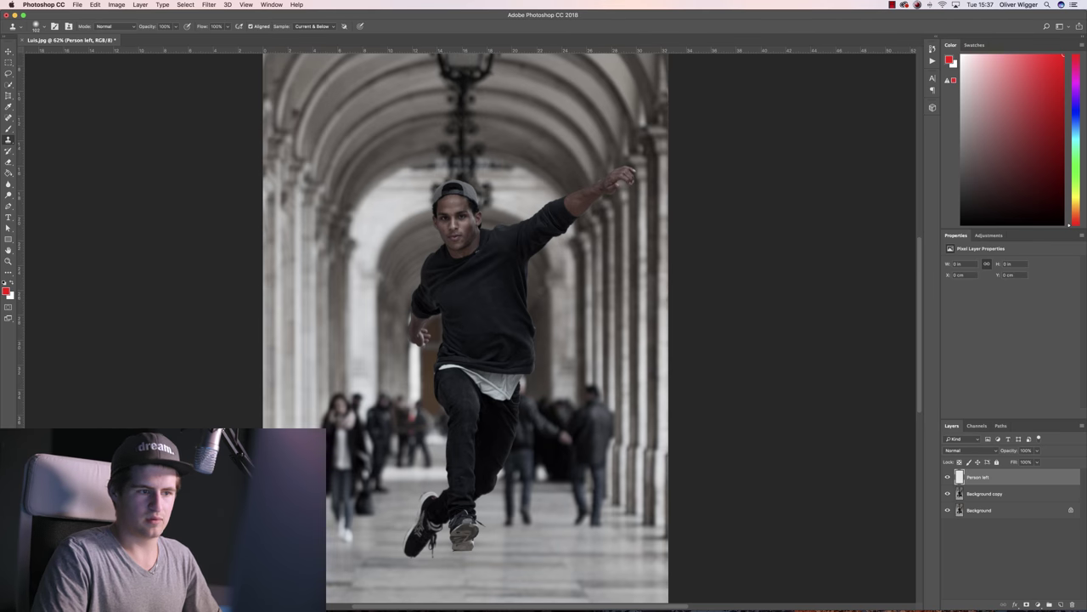
{"action": "scroll", "coordinate": [344, 393], "scroll_direction": "up", "scroll_amount": 6}
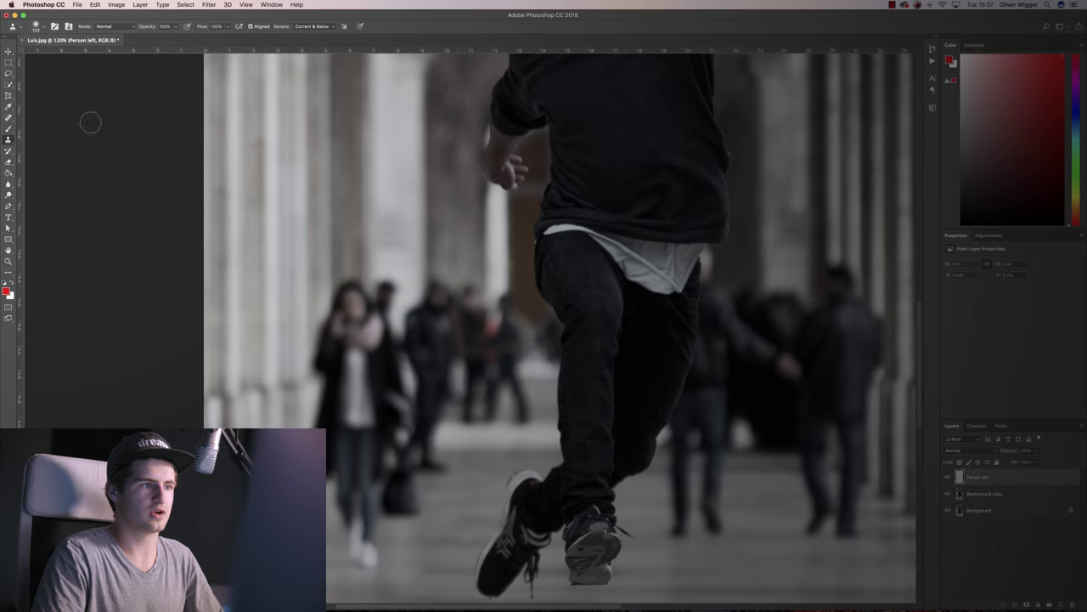
{"action": "left_click", "coordinate": [322, 28]}
{"action": "left_click", "coordinate": [306, 28]}
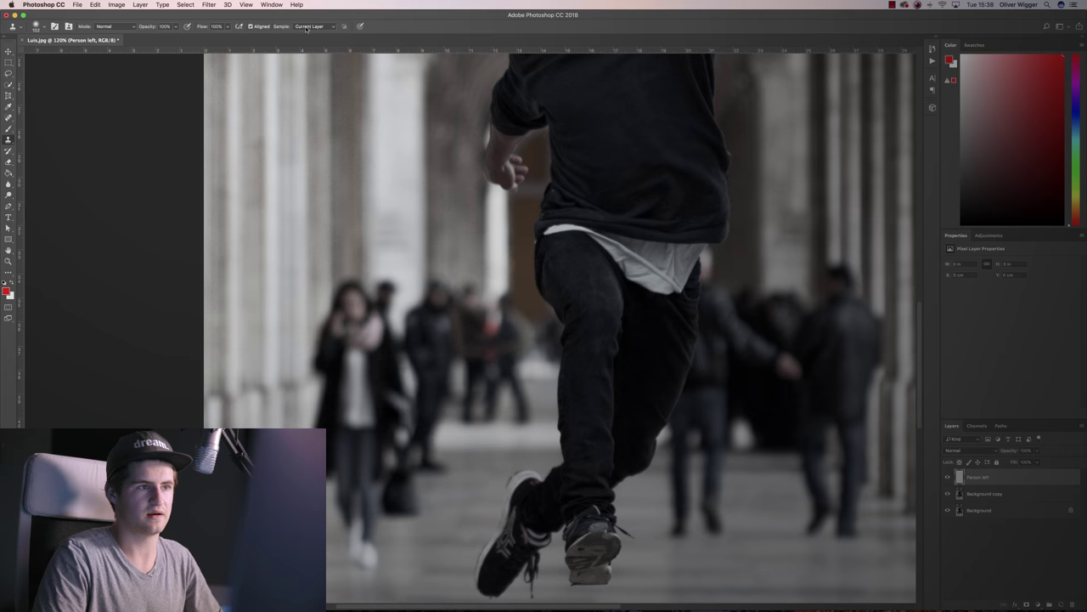
{"action": "left_click", "coordinate": [319, 27]}
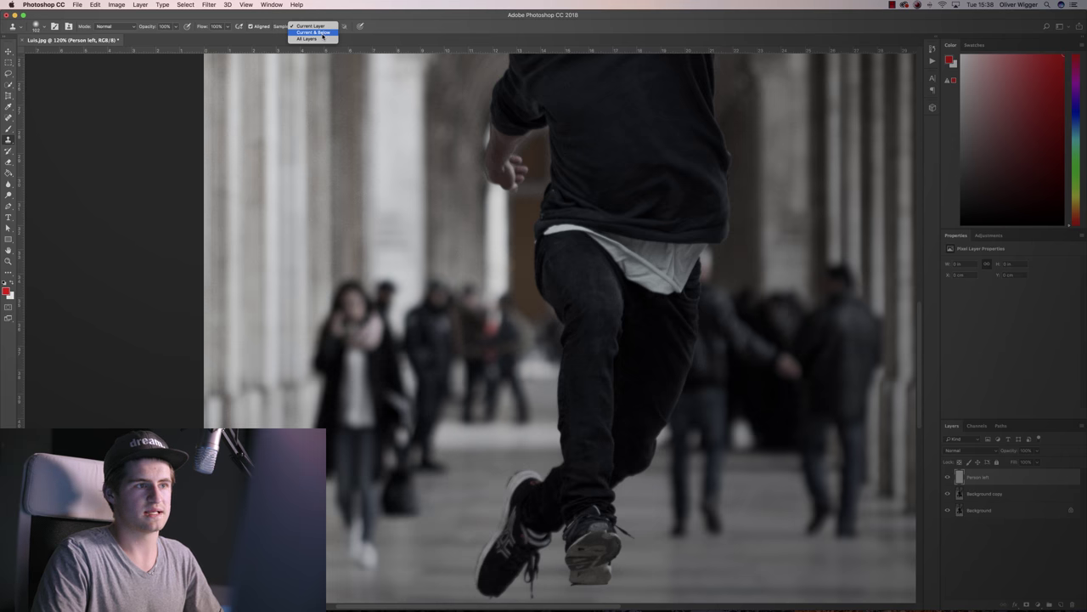
{"action": "left_click", "coordinate": [323, 33]}
{"action": "left_click", "coordinate": [321, 28]}
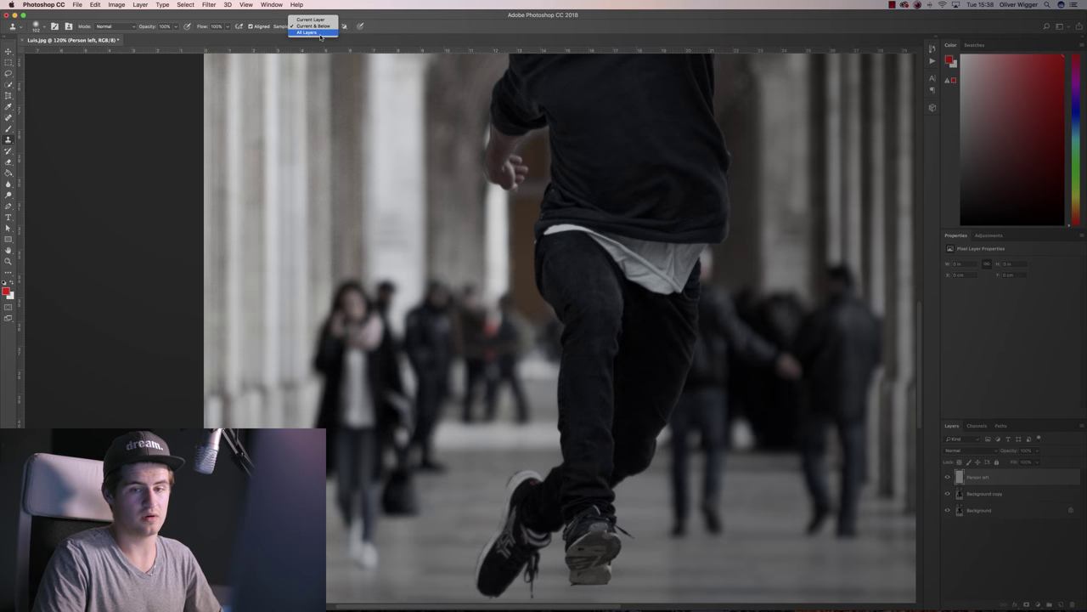
{"action": "left_click", "coordinate": [365, 15]}
{"action": "left_click", "coordinate": [322, 27]}
{"action": "left_click", "coordinate": [322, 27]}
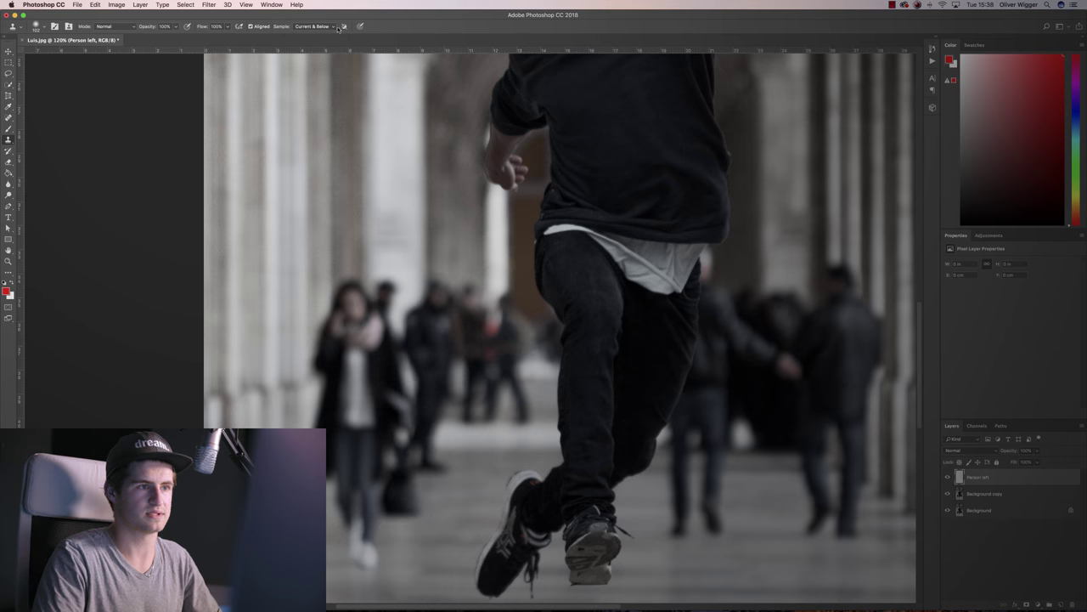
Step: Try cloning the pale columns over the woman on the far left, and undo the trial strokes
{"action": "scroll", "coordinate": [525, 255], "scroll_direction": "down", "scroll_amount": 3}
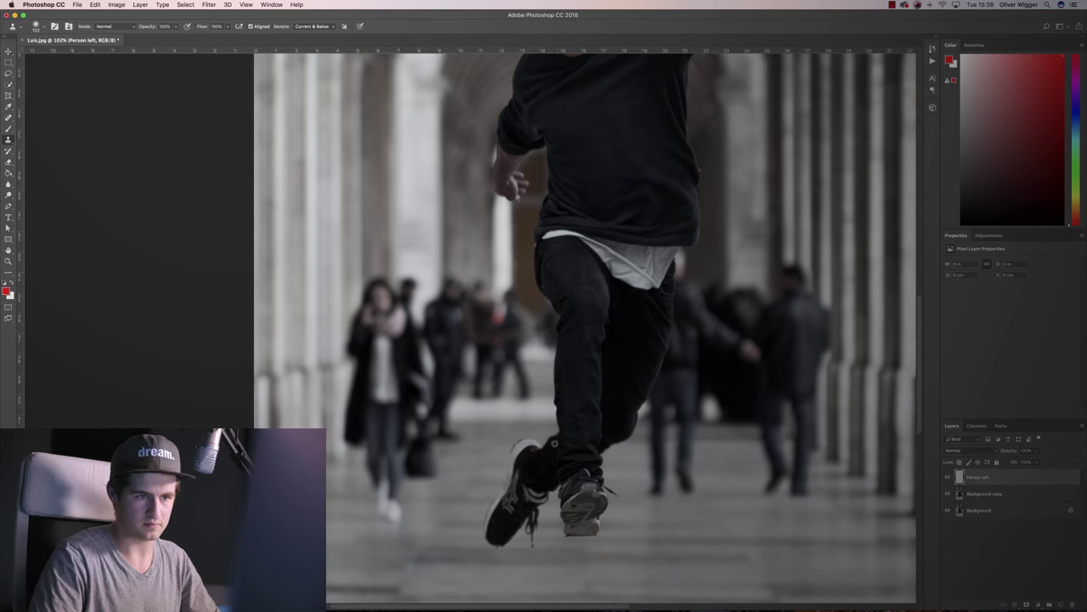
{"action": "scroll", "coordinate": [516, 392], "scroll_direction": "up", "scroll_amount": 3}
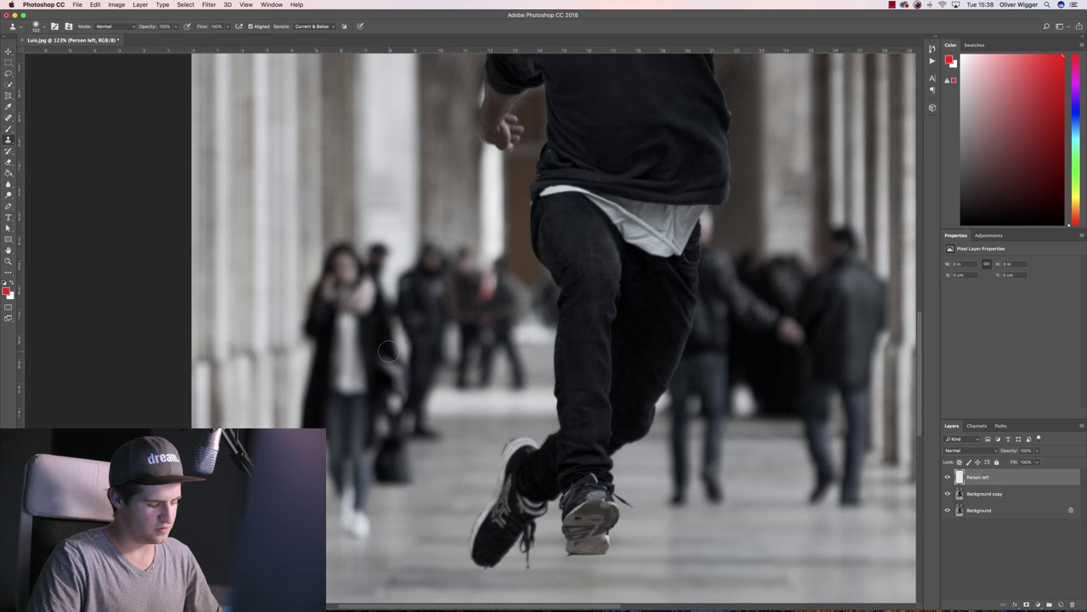
{"action": "left_click", "coordinate": [268, 223], "text": "alt"}
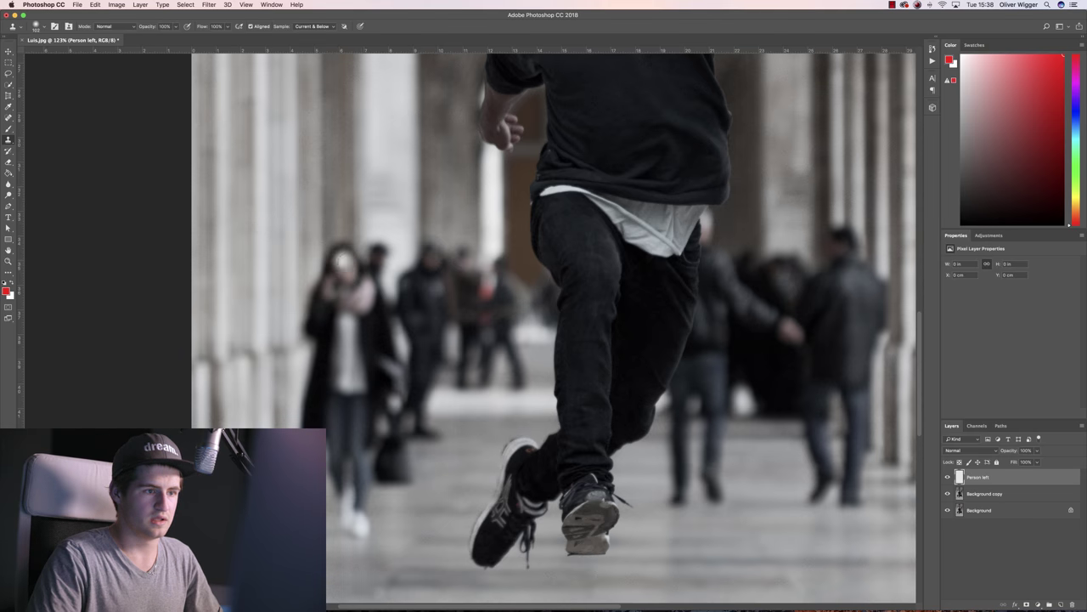
{"action": "mouse_move", "coordinate": [344, 259]}
{"action": "left_mouse_down"}
{"action": "mouse_move", "coordinate": [339, 316]}
{"action": "mouse_move", "coordinate": [352, 340]}
{"action": "mouse_move", "coordinate": [338, 332]}
{"action": "left_mouse_up"}
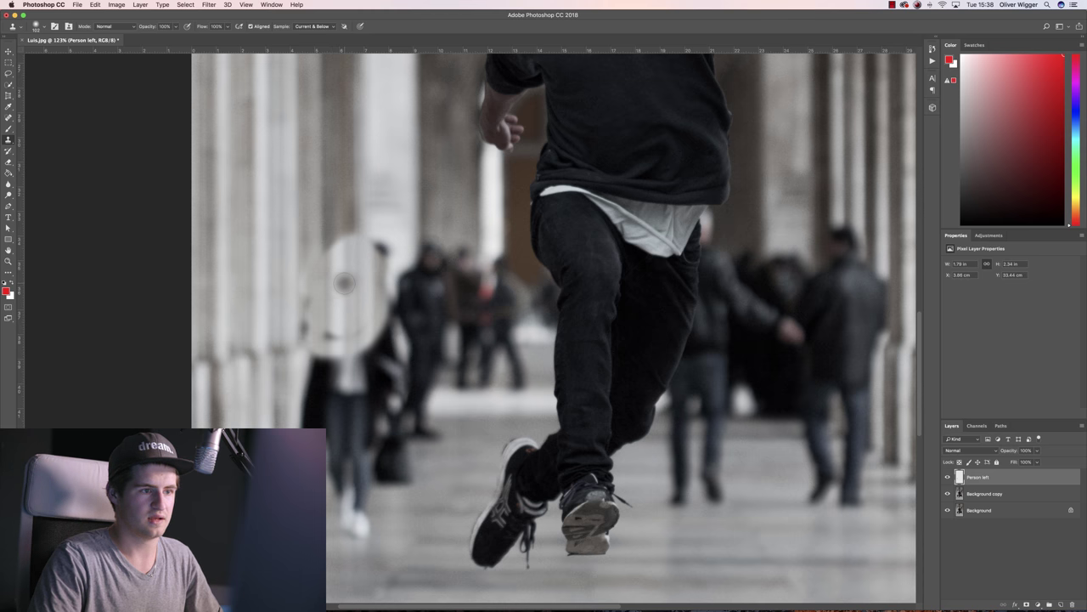
{"action": "mouse_move", "coordinate": [344, 283]}
{"action": "left_mouse_down"}
{"action": "mouse_move", "coordinate": [351, 276]}
{"action": "mouse_move", "coordinate": [335, 284]}
{"action": "left_mouse_up"}
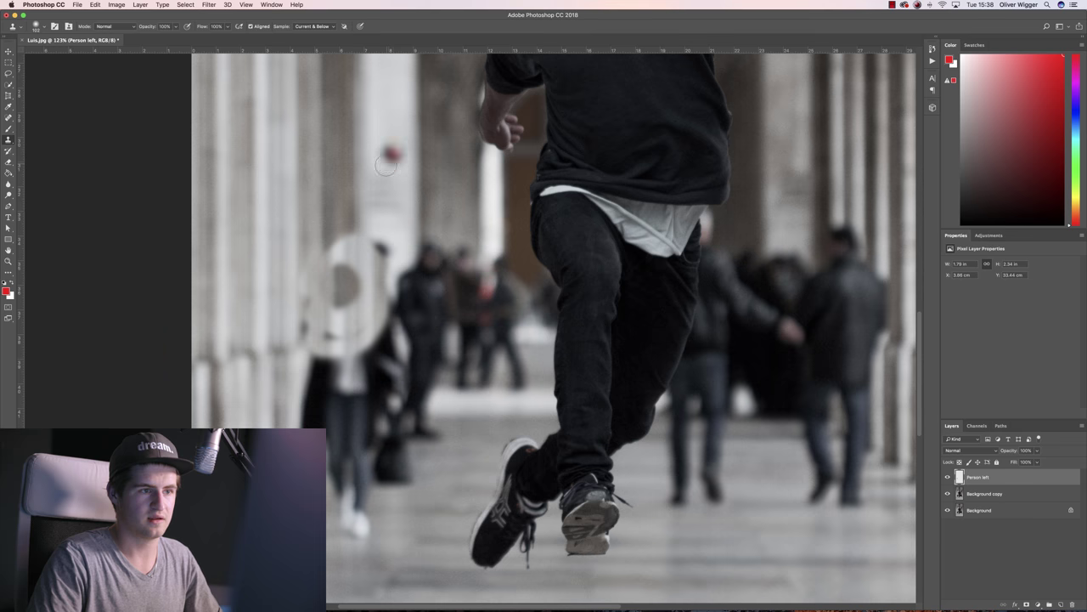
{"action": "mouse_move", "coordinate": [389, 156]}
{"action": "left_mouse_down"}
{"action": "mouse_move", "coordinate": [378, 127]}
{"action": "mouse_move", "coordinate": [374, 170]}
{"action": "left_mouse_up"}
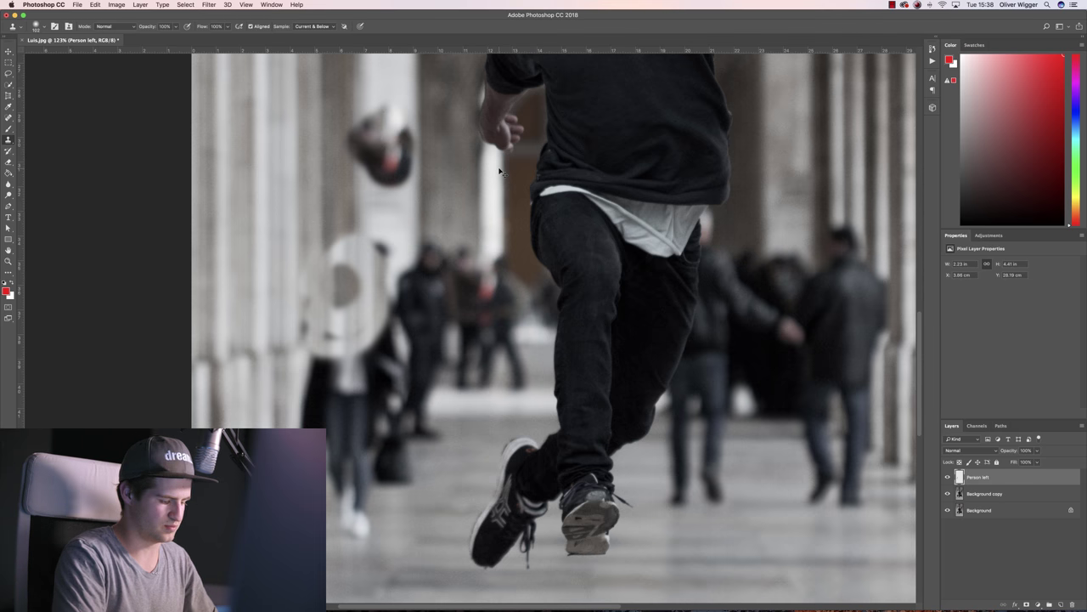
{"action": "key", "text": "ctrl+z"}
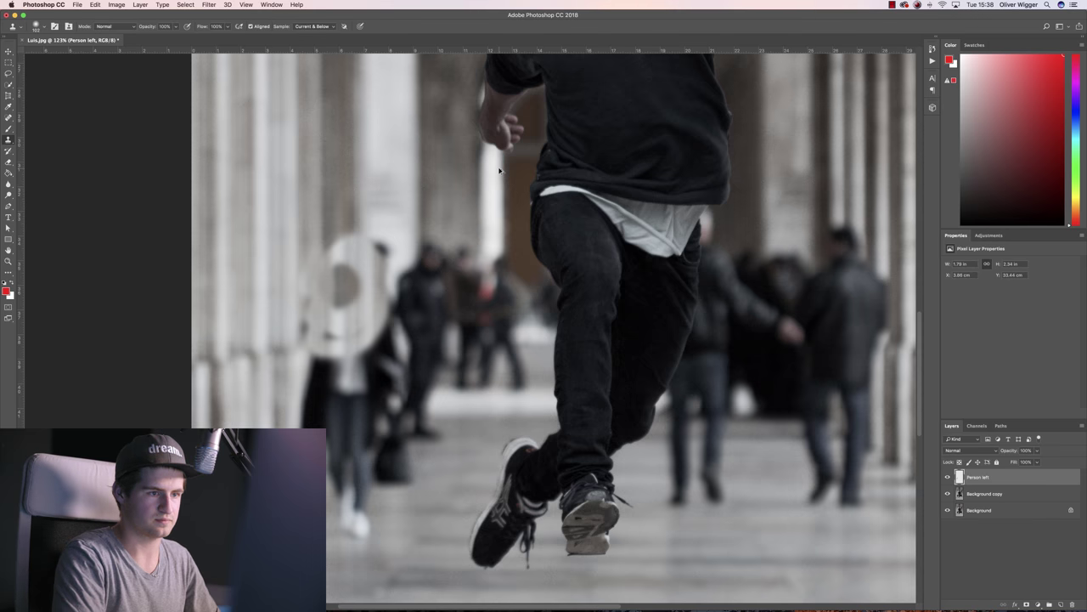
{"action": "key", "text": "ctrl+alt+z"}
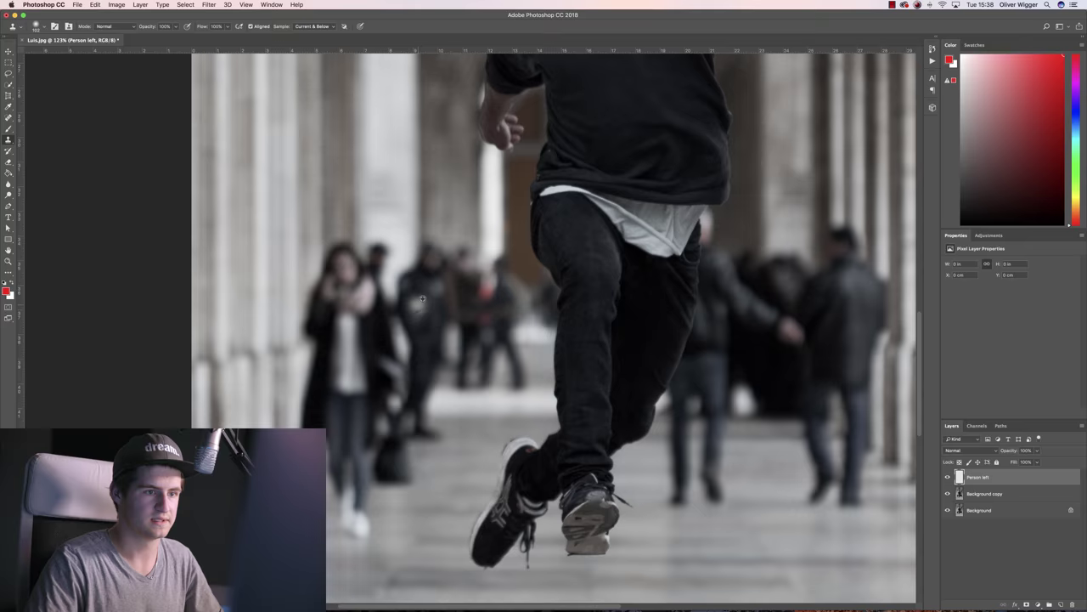
Step: Clone floor texture over the feet of the woman on the far left, on the Person left layer
{"action": "scroll", "coordinate": [422, 299], "scroll_direction": "up", "scroll_amount": 3}
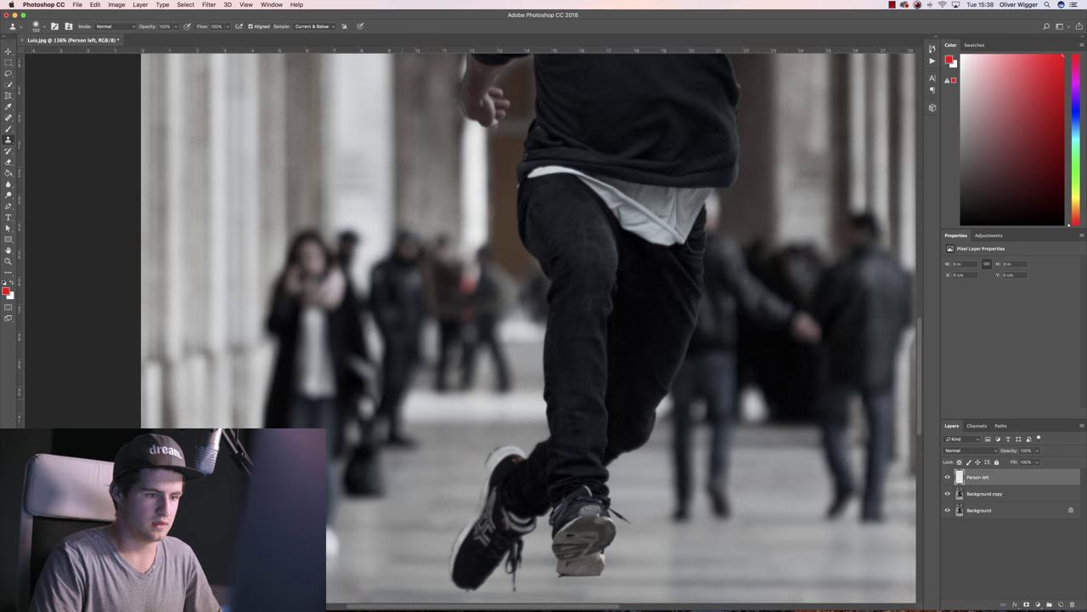
{"action": "scroll", "coordinate": [290, 412], "scroll_direction": "down", "scroll_amount": 8}
{"action": "scroll", "coordinate": [291, 412], "scroll_direction": "up", "scroll_amount": 8}
{"action": "scroll", "coordinate": [291, 412], "scroll_direction": "down", "scroll_amount": 1}
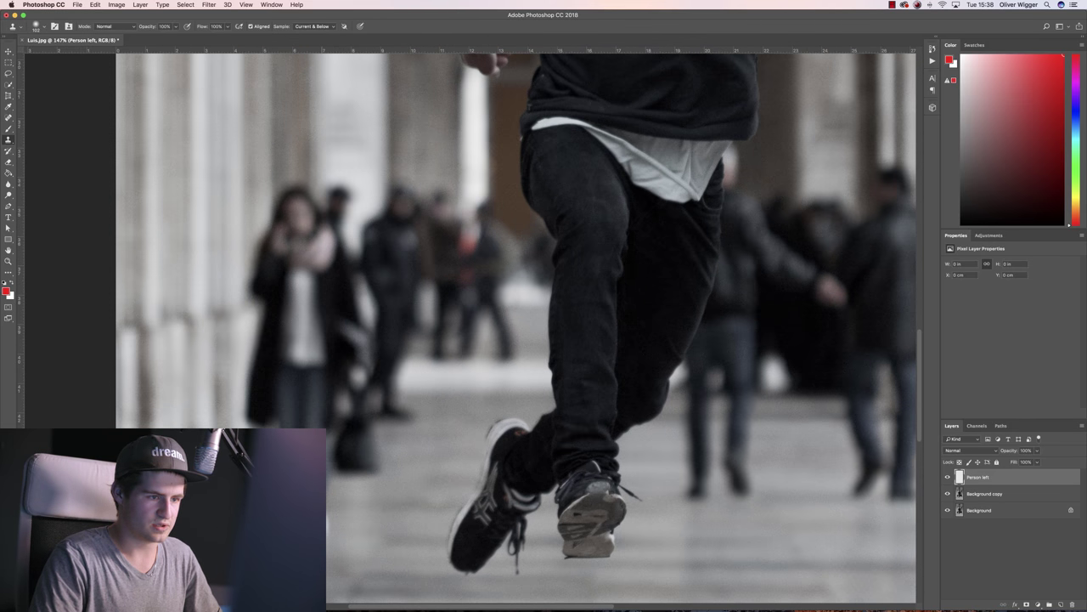
{"action": "scroll", "coordinate": [331, 408], "scroll_direction": "up", "scroll_amount": 2}
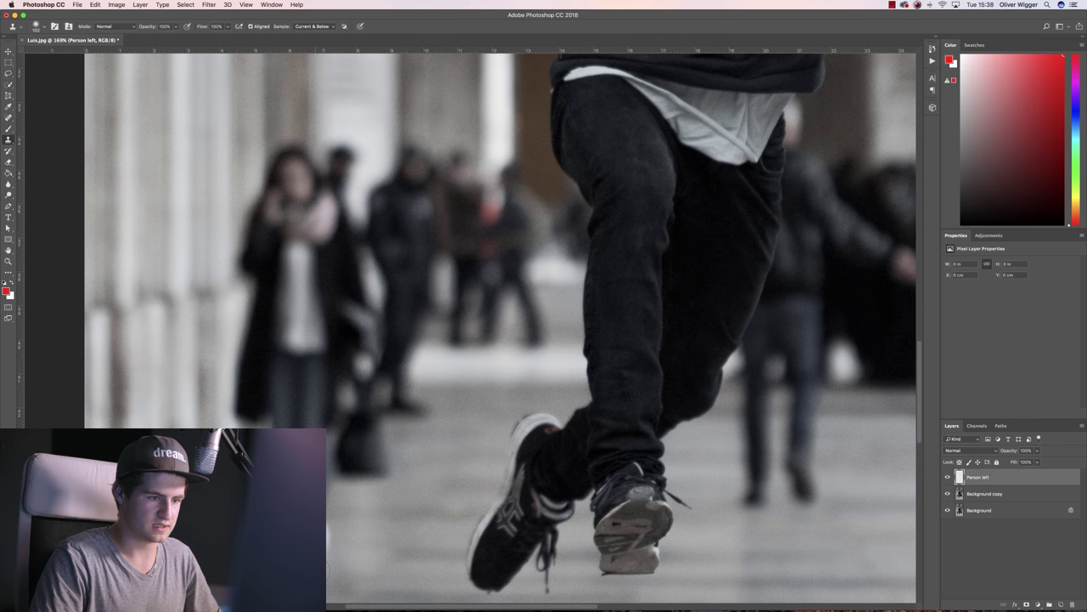
{"action": "scroll", "coordinate": [500, 328], "scroll_direction": "up", "scroll_amount": 1}
{"action": "scroll", "coordinate": [501, 328], "scroll_direction": "down", "scroll_amount": 4}
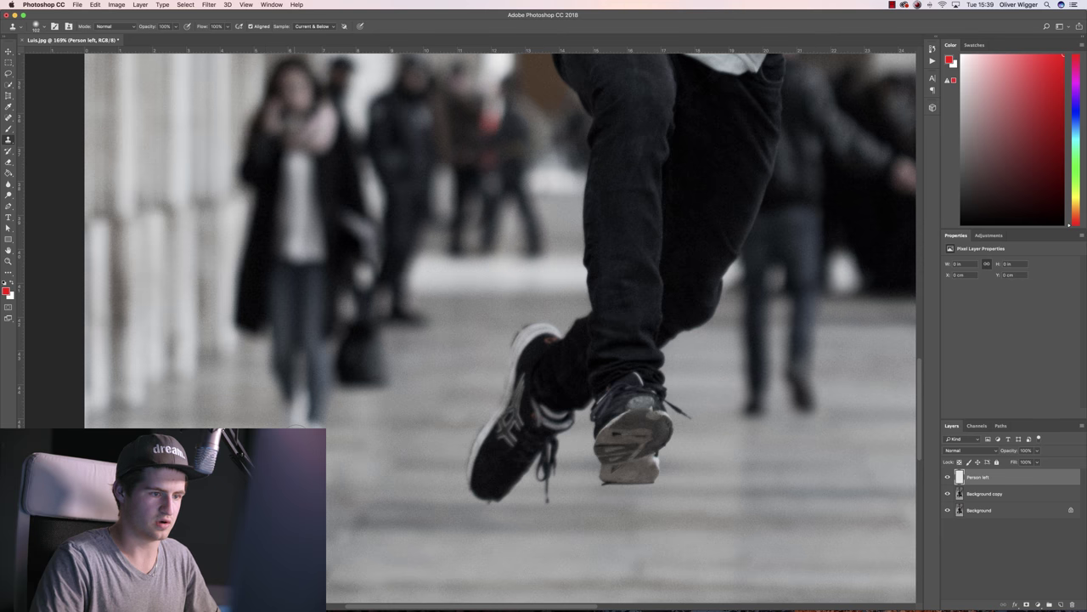
{"action": "mouse_move", "coordinate": [289, 421]}
{"action": "left_mouse_down"}
{"action": "mouse_move", "coordinate": [316, 405]}
{"action": "mouse_move", "coordinate": [293, 400]}
{"action": "mouse_move", "coordinate": [320, 399]}
{"action": "mouse_move", "coordinate": [293, 384]}
{"action": "mouse_move", "coordinate": [298, 374]}
{"action": "mouse_move", "coordinate": [399, 387]}
{"action": "mouse_move", "coordinate": [365, 371]}
{"action": "mouse_move", "coordinate": [401, 371]}
{"action": "mouse_move", "coordinate": [348, 357]}
{"action": "mouse_move", "coordinate": [285, 364]}
{"action": "left_mouse_up"}
{"action": "scroll", "coordinate": [306, 382], "scroll_direction": "up", "scroll_amount": 1}
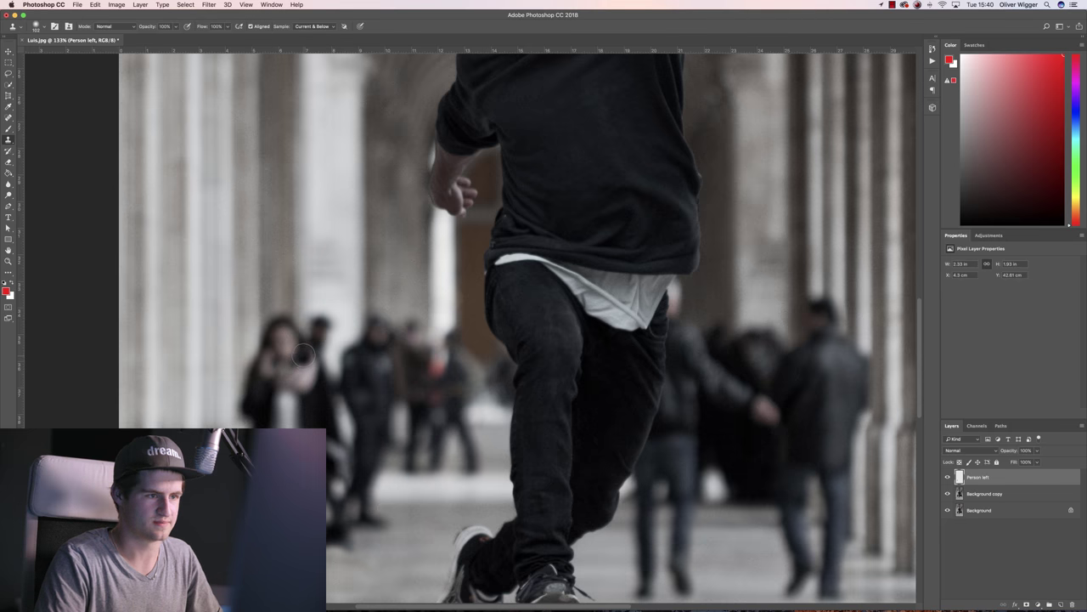
Step: Set the clone brush size to 252 px and clone the pillar above the woman down over her head and body
{"action": "scroll", "coordinate": [312, 235], "scroll_direction": "down", "scroll_amount": 3}
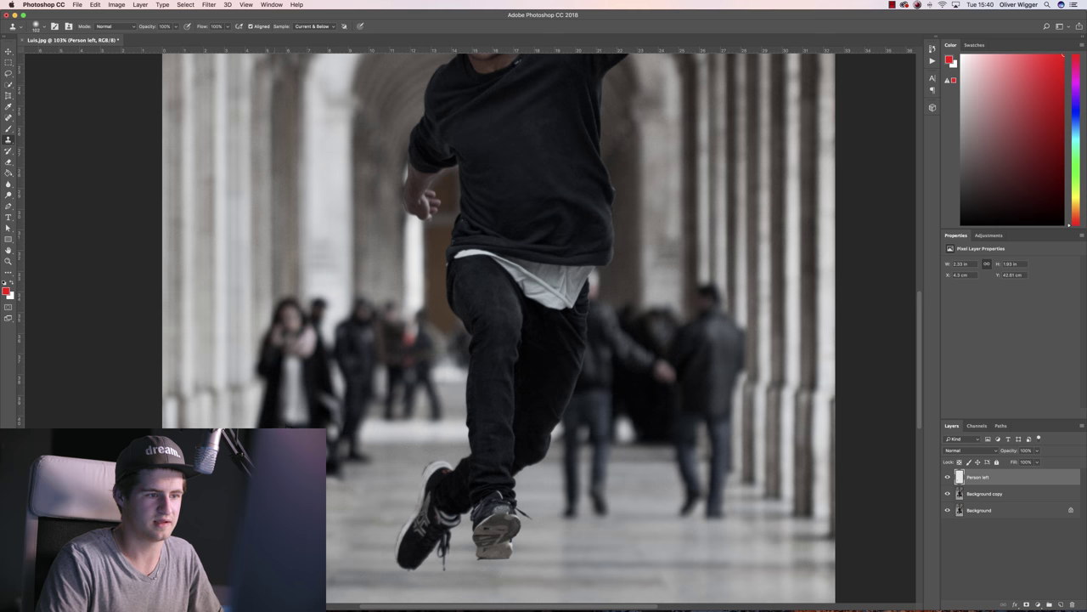
{"action": "scroll", "coordinate": [298, 195], "scroll_direction": "up", "scroll_amount": 5}
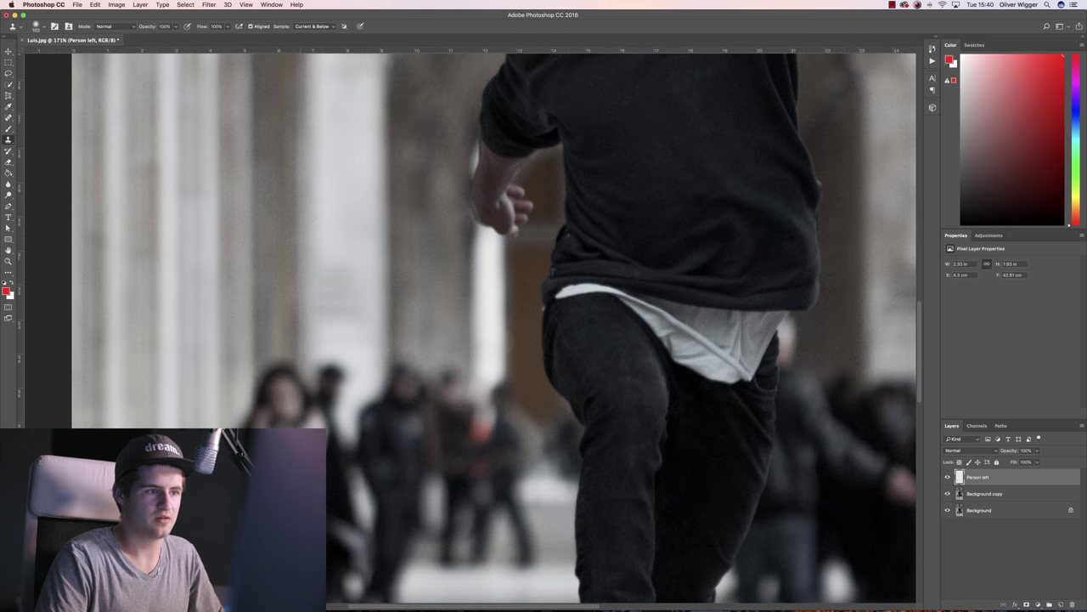
{"action": "left_click", "coordinate": [44, 27]}
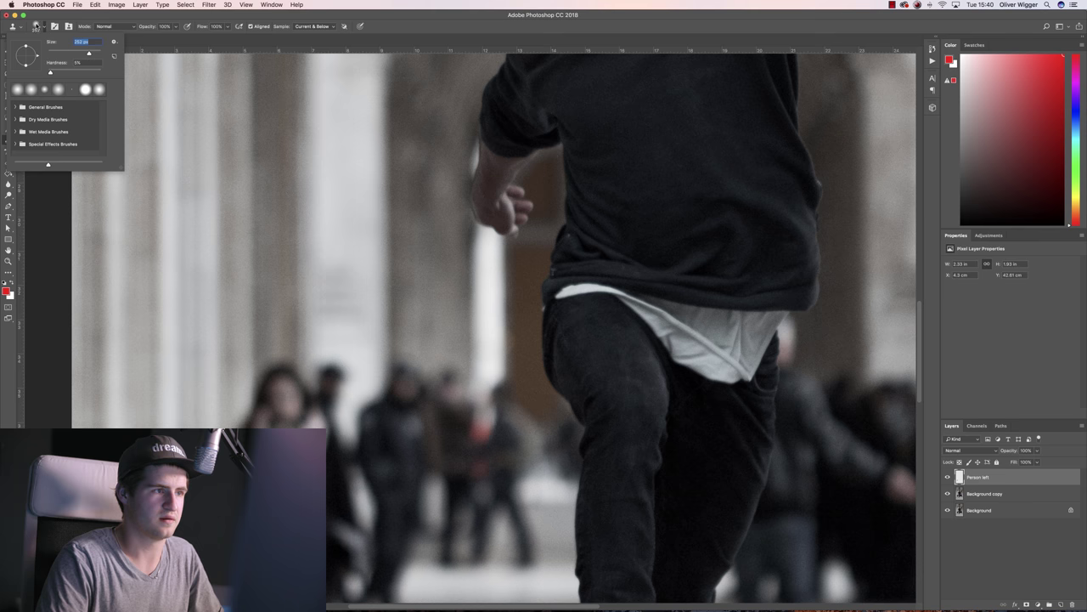
{"action": "left_click", "coordinate": [35, 27]}
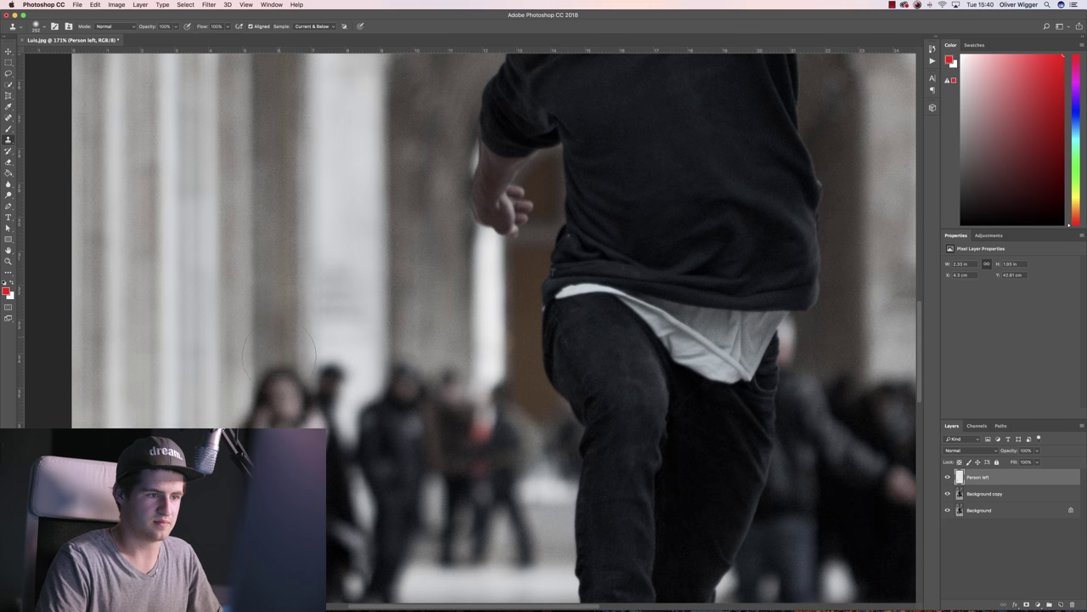
{"action": "mouse_move", "coordinate": [279, 355]}
{"action": "left_mouse_down"}
{"action": "mouse_move", "coordinate": [289, 399]}
{"action": "mouse_move", "coordinate": [330, 459]}
{"action": "mouse_move", "coordinate": [336, 523]}
{"action": "left_mouse_up"}
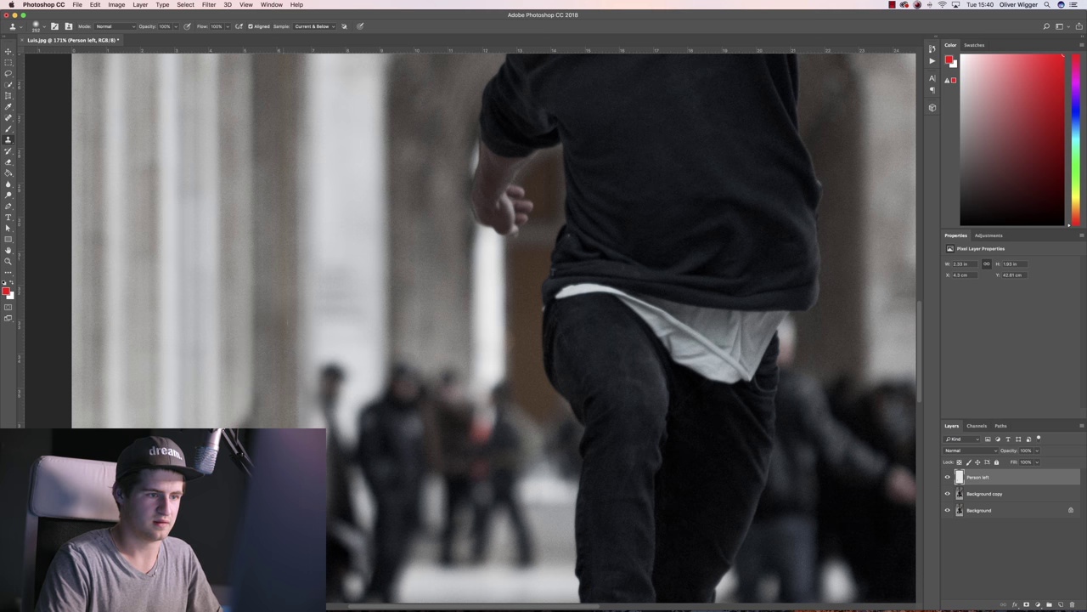
Step: Clone floor texture over the woman's remaining lower legs and the bag beside them, below the extended pillar
{"action": "scroll", "coordinate": [247, 408], "scroll_direction": "down", "scroll_amount": 3}
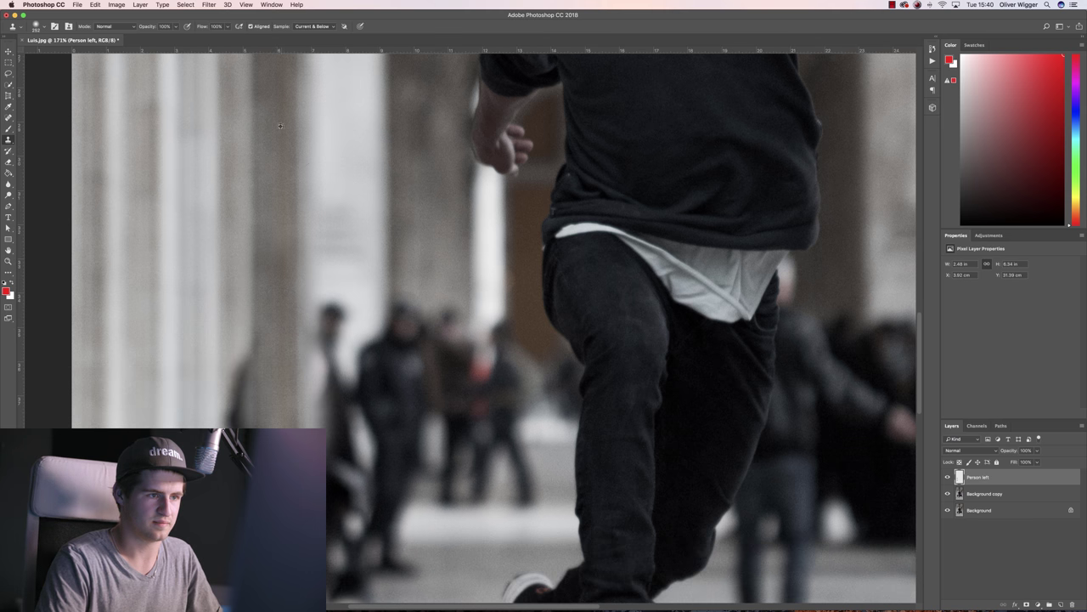
{"action": "scroll", "coordinate": [276, 228], "scroll_direction": "down", "scroll_amount": 2}
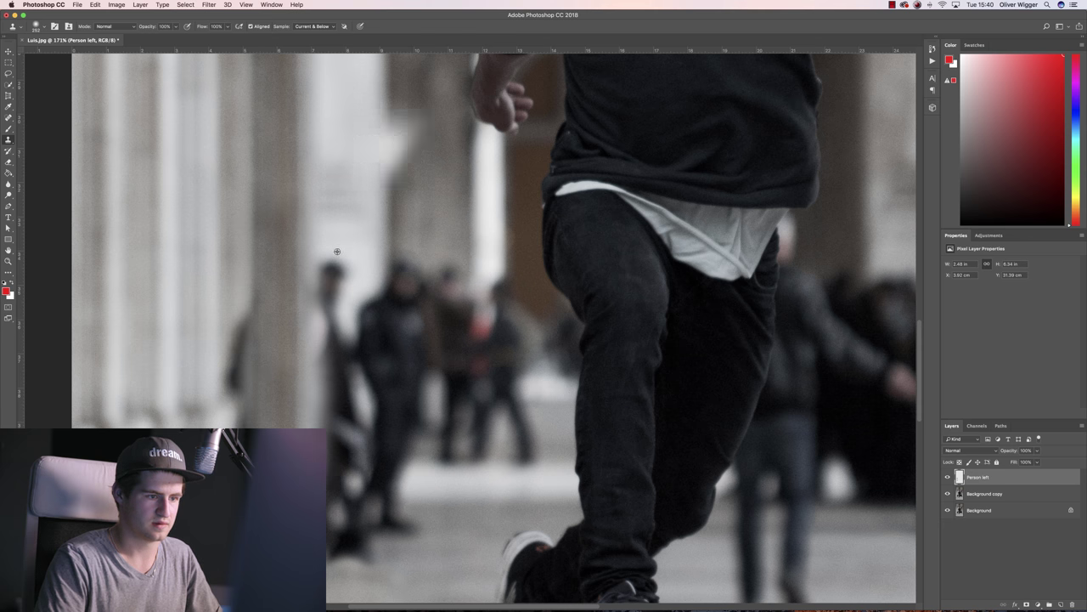
{"action": "key", "text": "super+0"}
{"action": "scroll", "coordinate": [299, 445], "scroll_direction": "up", "scroll_amount": 3}
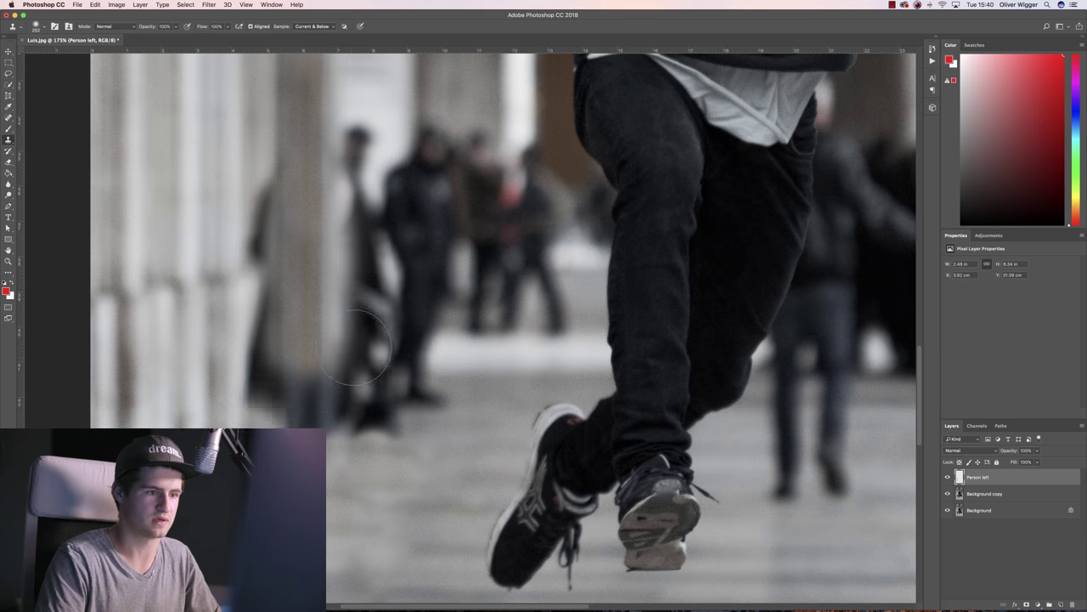
{"action": "scroll", "coordinate": [357, 344], "scroll_direction": "down", "scroll_amount": 2}
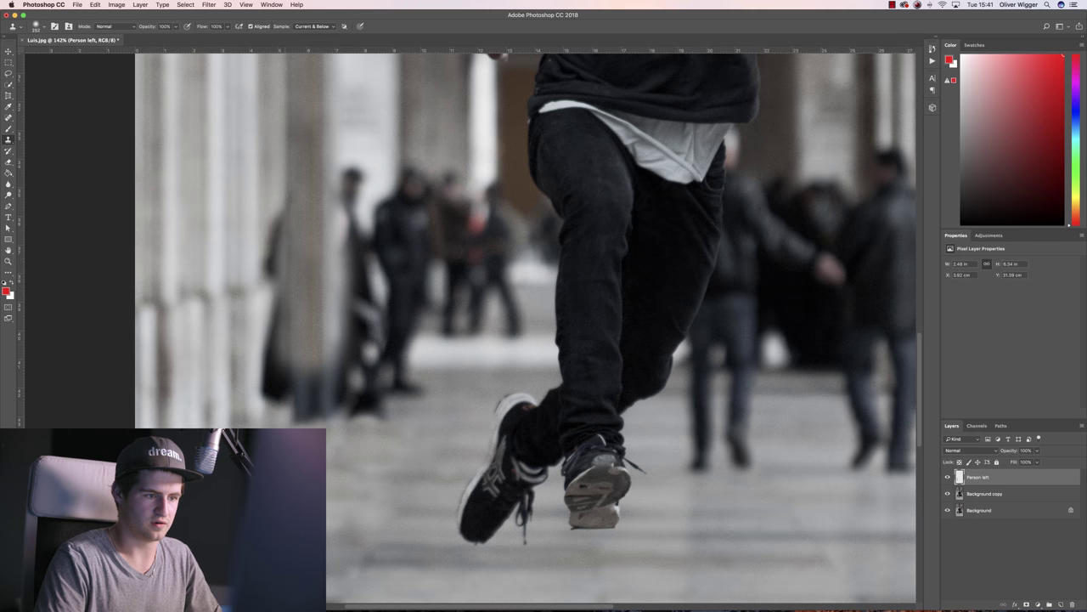
{"action": "left_click", "coordinate": [302, 412]}
{"action": "left_click", "coordinate": [330, 409]}
{"action": "left_click", "coordinate": [347, 412]}
{"action": "left_click", "coordinate": [370, 402]}
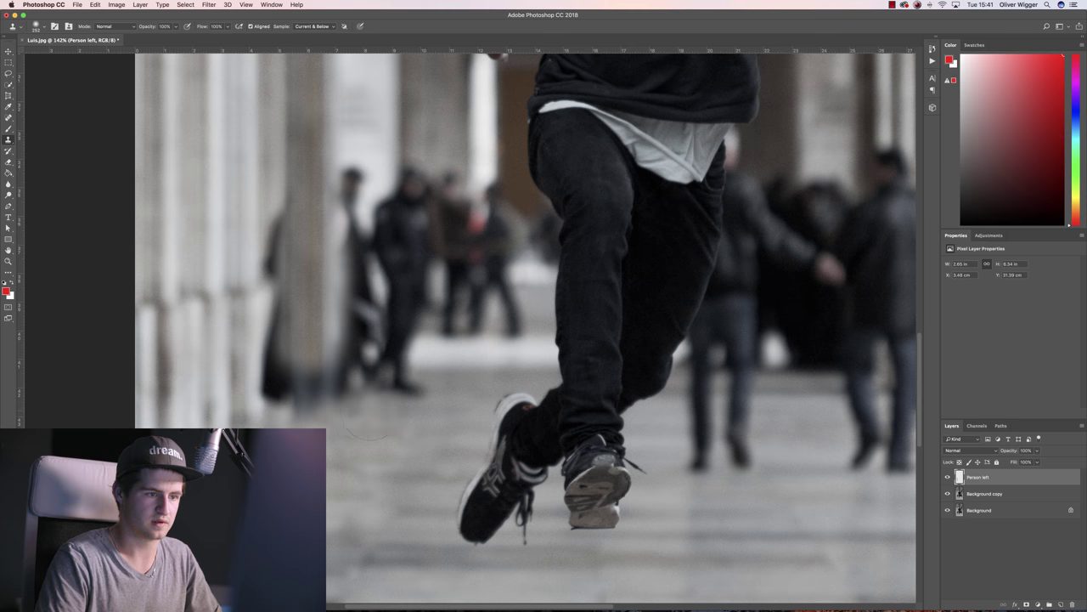
Step: Clone floor texture over the feet of the dark-clothed people standing just beyond the extended pillar
{"action": "left_click_drag", "start_coordinate": [368, 427], "coordinate": [303, 423]}
{"action": "left_click", "coordinate": [338, 396]}
{"action": "left_click", "coordinate": [375, 382]}
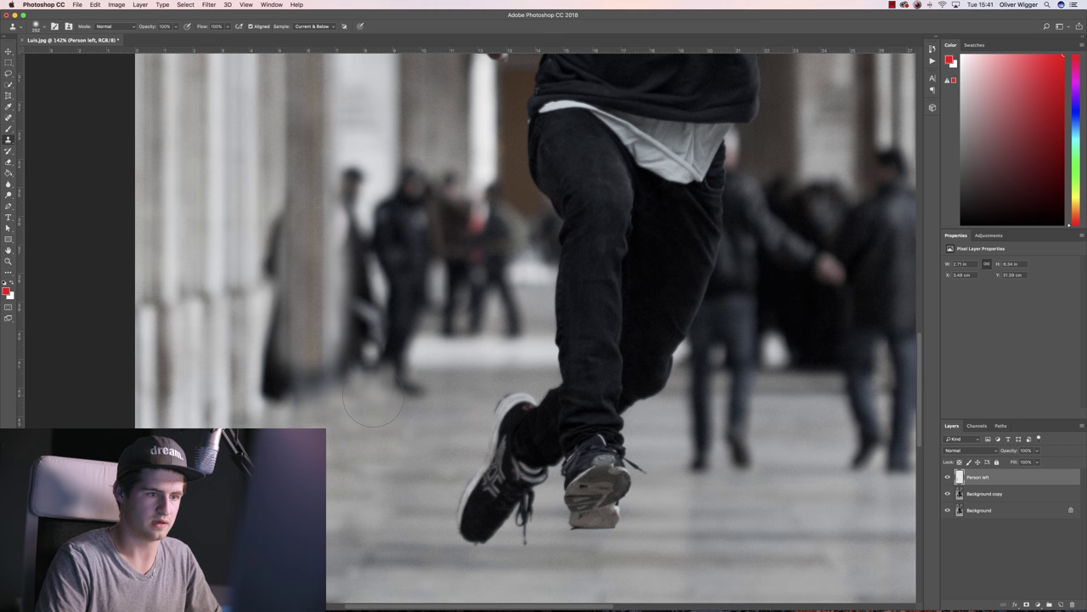
{"action": "left_click", "coordinate": [397, 379]}
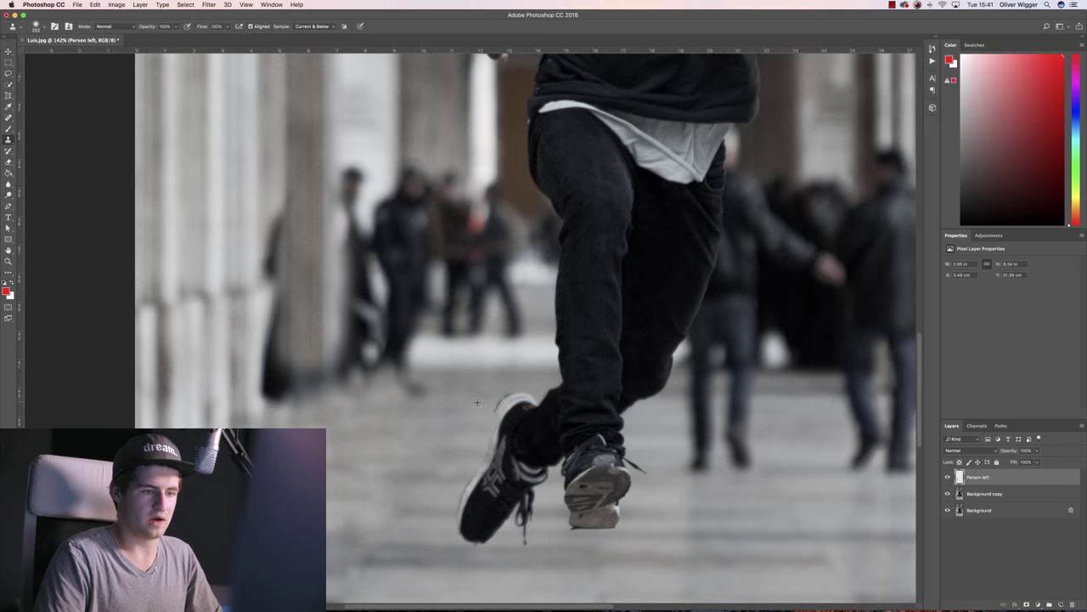
{"action": "scroll", "coordinate": [472, 398], "scroll_direction": "up", "scroll_amount": 1}
{"action": "scroll", "coordinate": [467, 387], "scroll_direction": "up", "scroll_amount": 3}
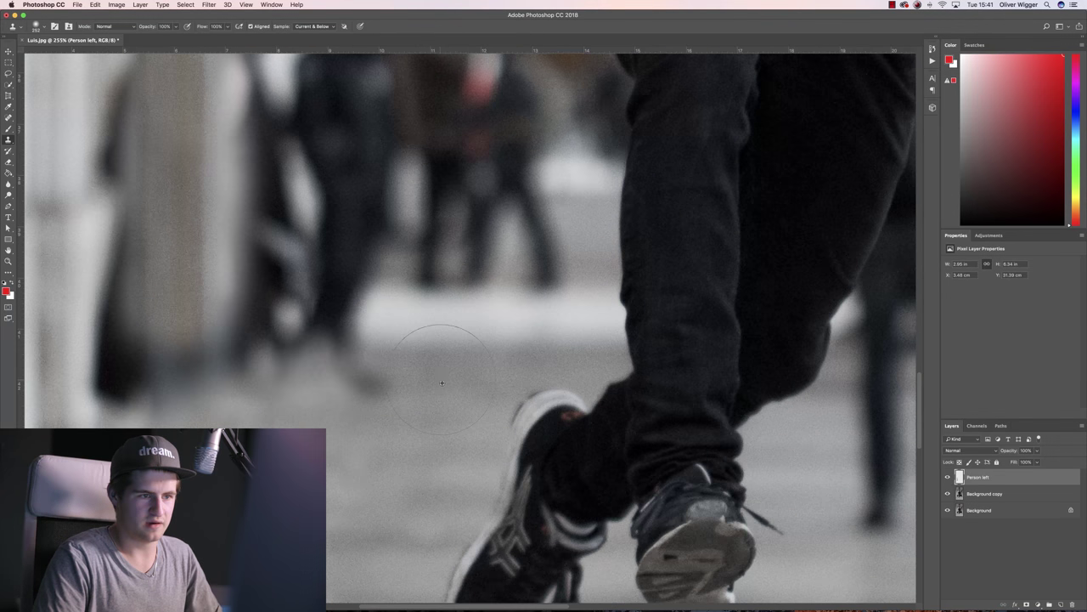
{"action": "scroll", "coordinate": [463, 376], "scroll_direction": "down", "scroll_amount": 2}
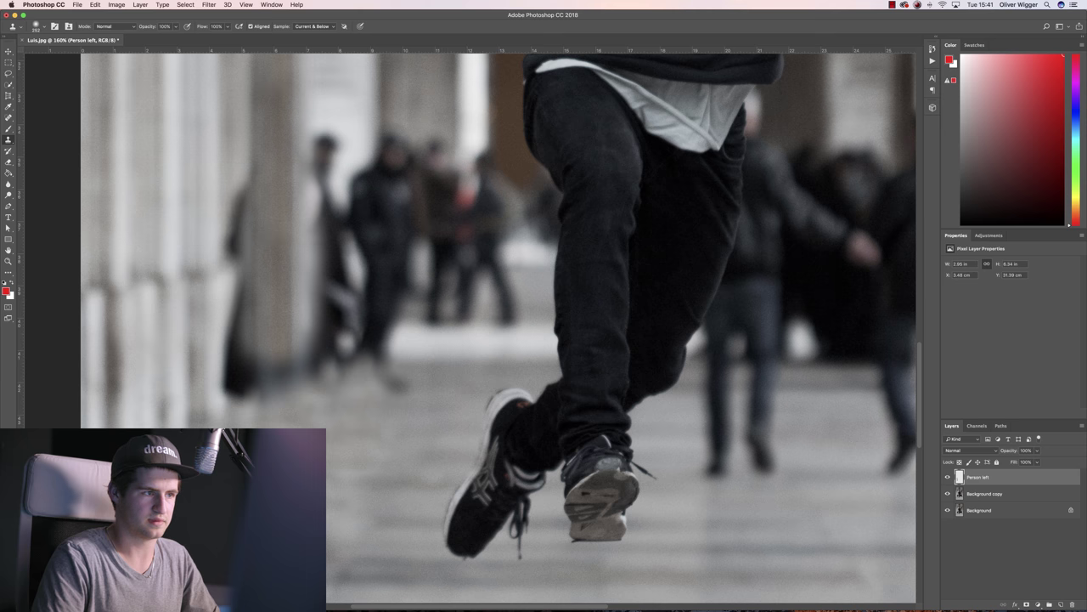
{"action": "left_click", "coordinate": [569, 383]}
{"action": "key", "text": "super+z"}
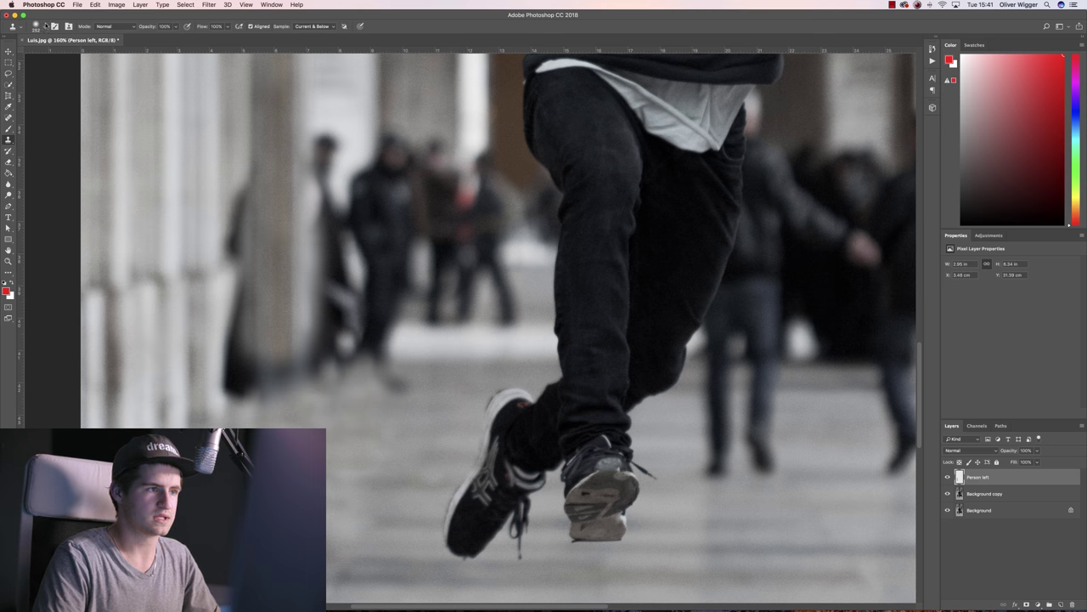
Step: Set the clone brush size to 137 px and clone the pale floor edge over those people's remaining lower legs up to the pillar
{"action": "left_click", "coordinate": [38, 26]}
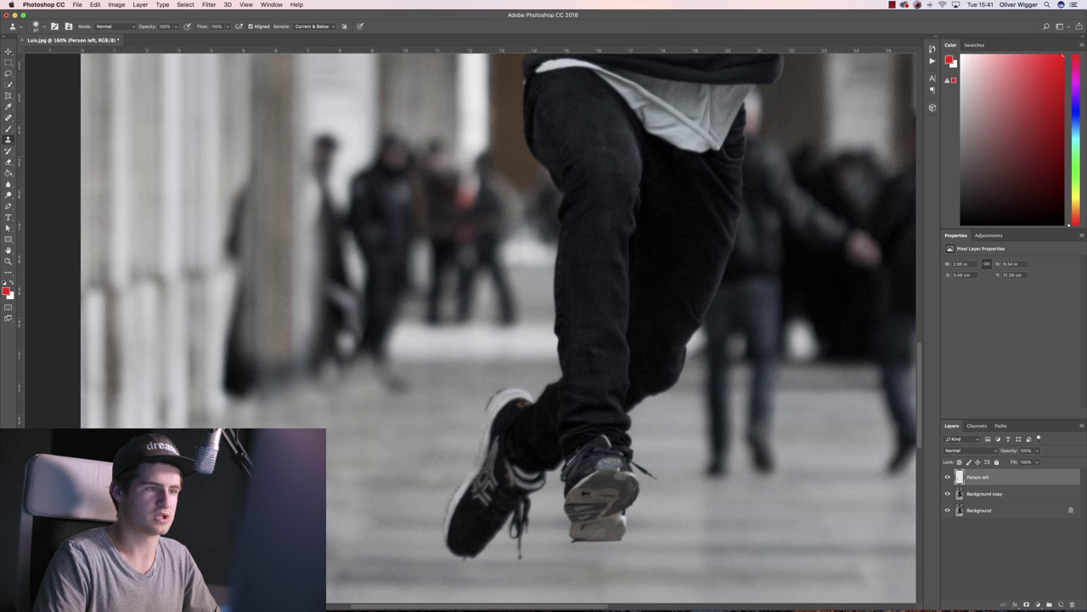
{"action": "key", "text": "Return"}
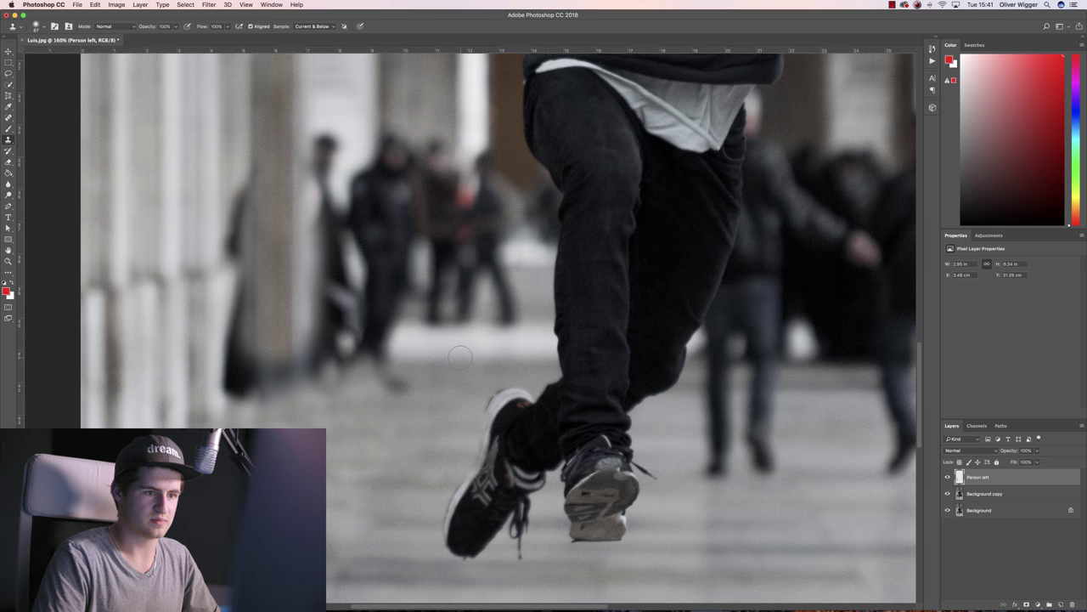
{"action": "left_click", "coordinate": [41, 28]}
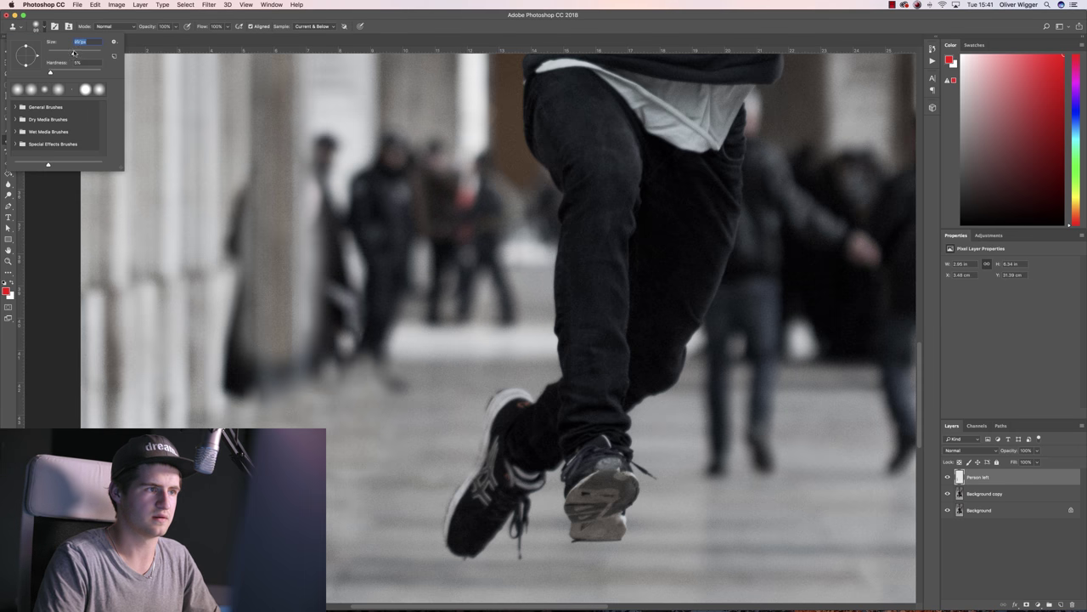
{"action": "key", "text": "Return"}
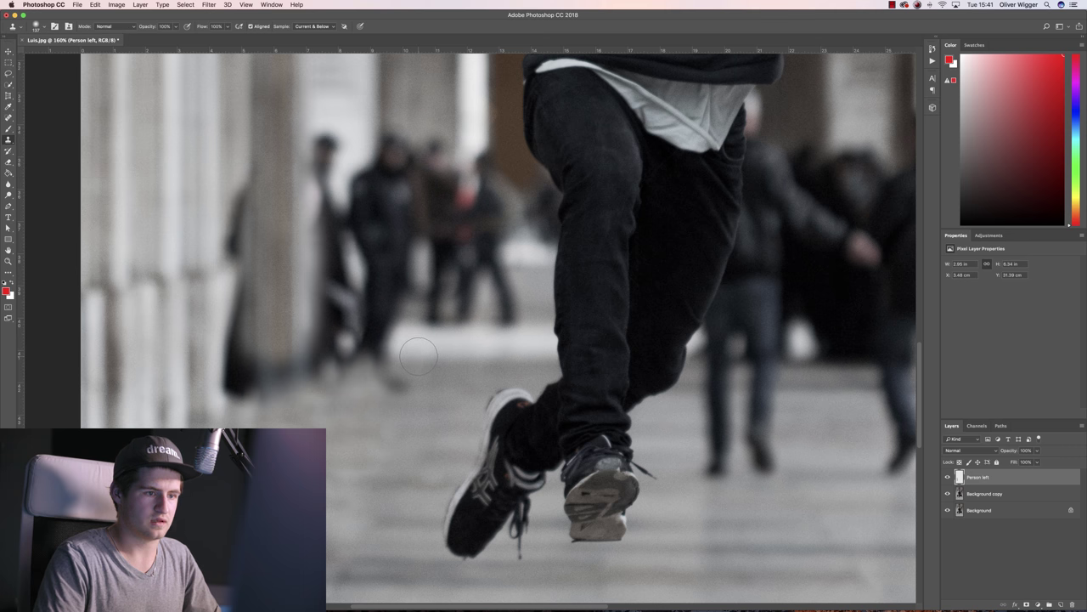
{"action": "left_click_drag", "start_coordinate": [418, 355], "coordinate": [377, 356]}
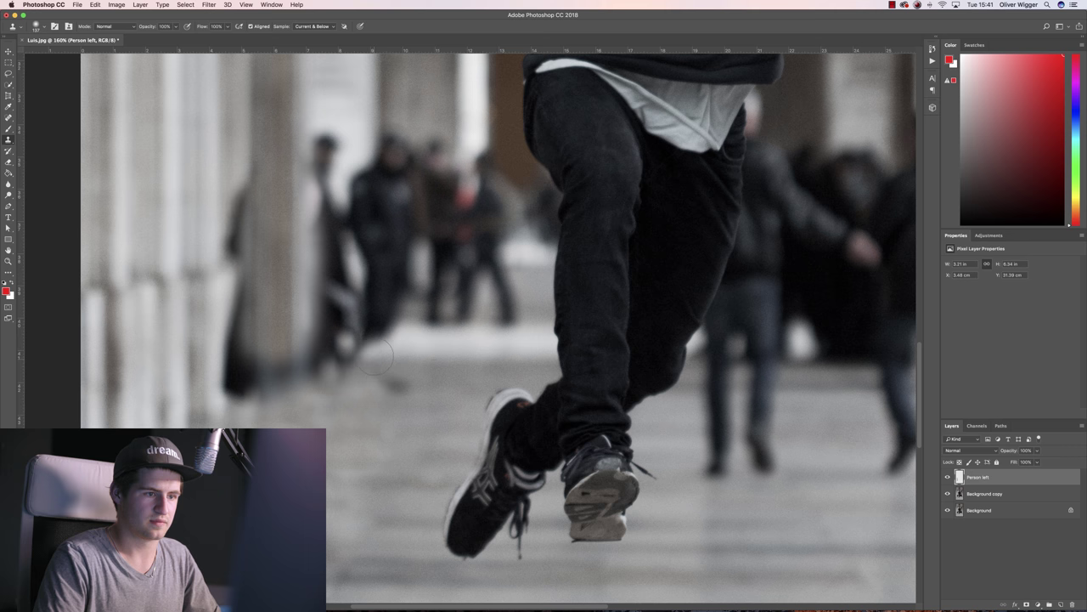
{"action": "left_click", "coordinate": [467, 357], "text": "alt"}
{"action": "left_click", "coordinate": [358, 352]}
{"action": "left_click_drag", "start_coordinate": [358, 360], "coordinate": [318, 349]}
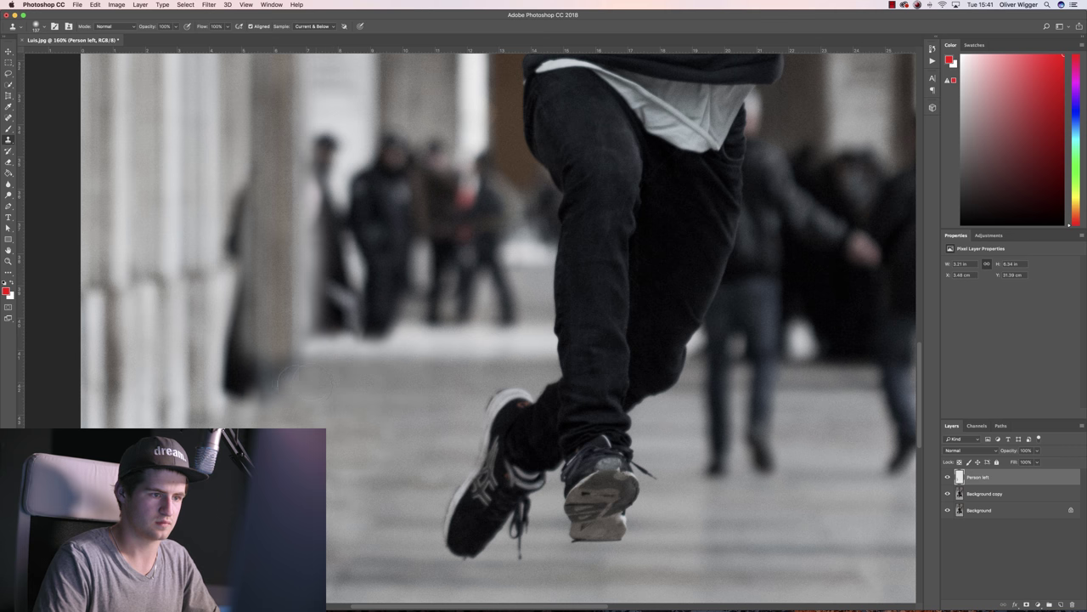
Step: Clone the pale column bases and column texture over the woman's dark coat on the outer side of the extended pillar
{"action": "scroll", "coordinate": [310, 379], "scroll_direction": "down", "scroll_amount": 4}
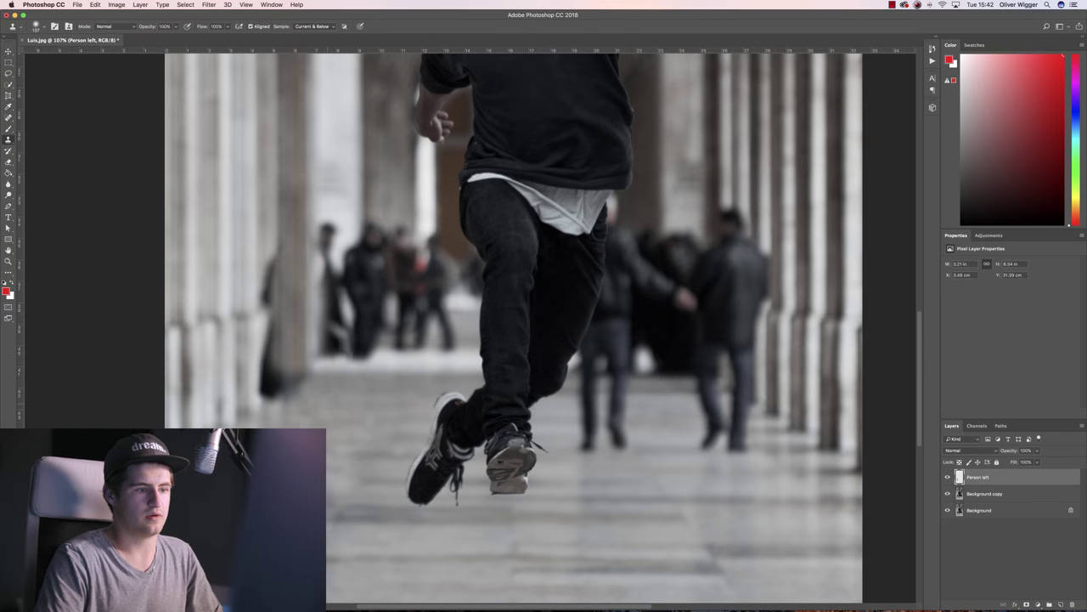
{"action": "scroll", "coordinate": [330, 378], "scroll_direction": "up", "scroll_amount": 6}
{"action": "scroll", "coordinate": [330, 378], "scroll_direction": "down", "scroll_amount": 8}
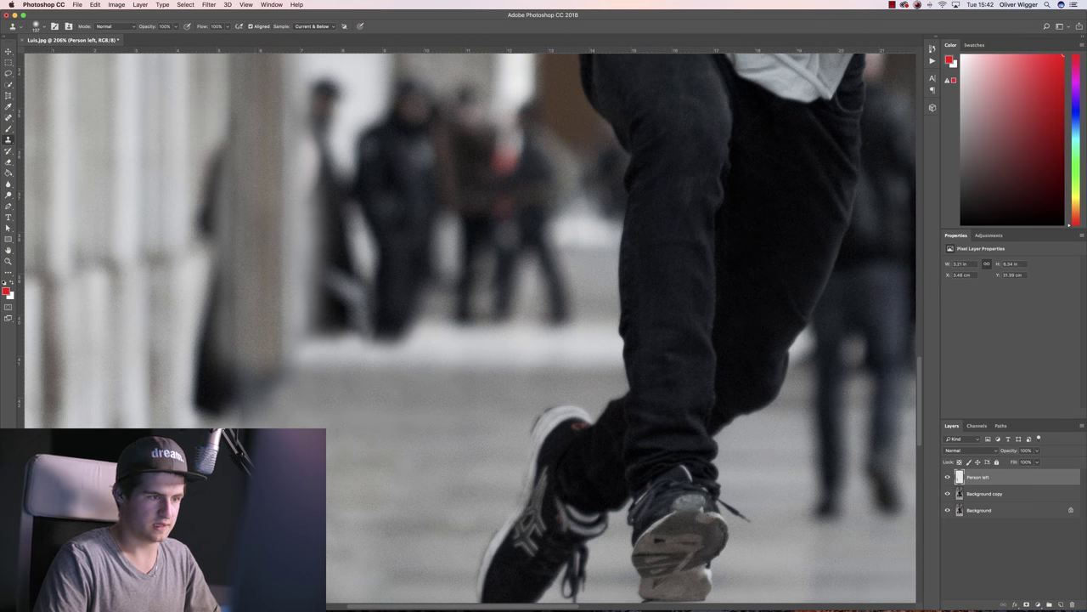
{"action": "scroll", "coordinate": [310, 399], "scroll_direction": "up", "scroll_amount": 3}
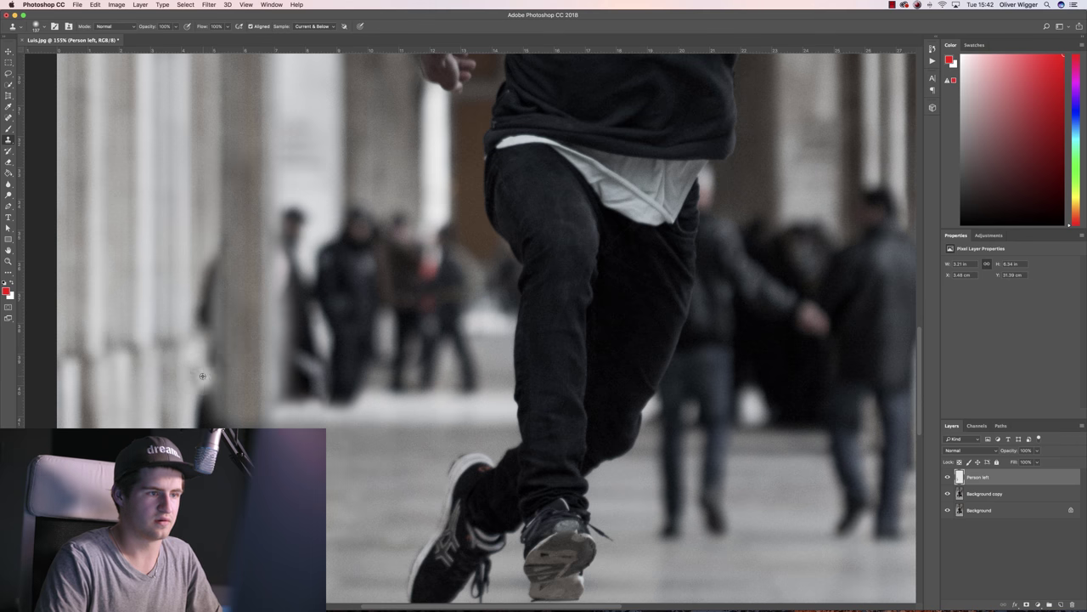
{"action": "scroll", "coordinate": [202, 377], "scroll_direction": "down", "scroll_amount": 5}
{"action": "scroll", "coordinate": [192, 409], "scroll_direction": "up", "scroll_amount": 8}
{"action": "scroll", "coordinate": [191, 409], "scroll_direction": "down", "scroll_amount": 5}
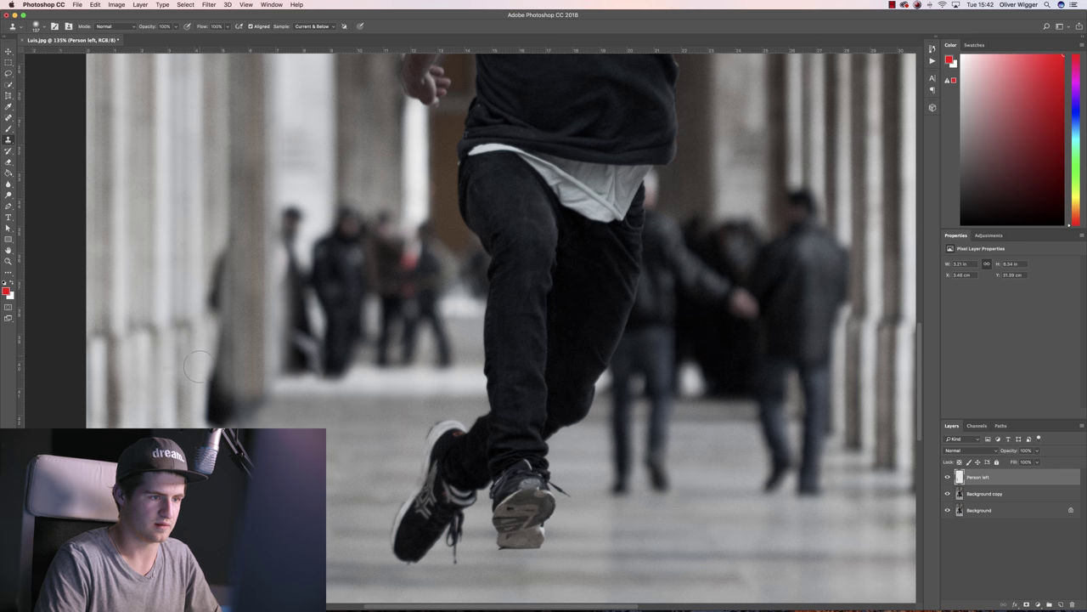
{"action": "mouse_move", "coordinate": [198, 366]}
{"action": "left_mouse_down"}
{"action": "mouse_move", "coordinate": [198, 406]}
{"action": "mouse_move", "coordinate": [183, 428]}
{"action": "left_mouse_up"}
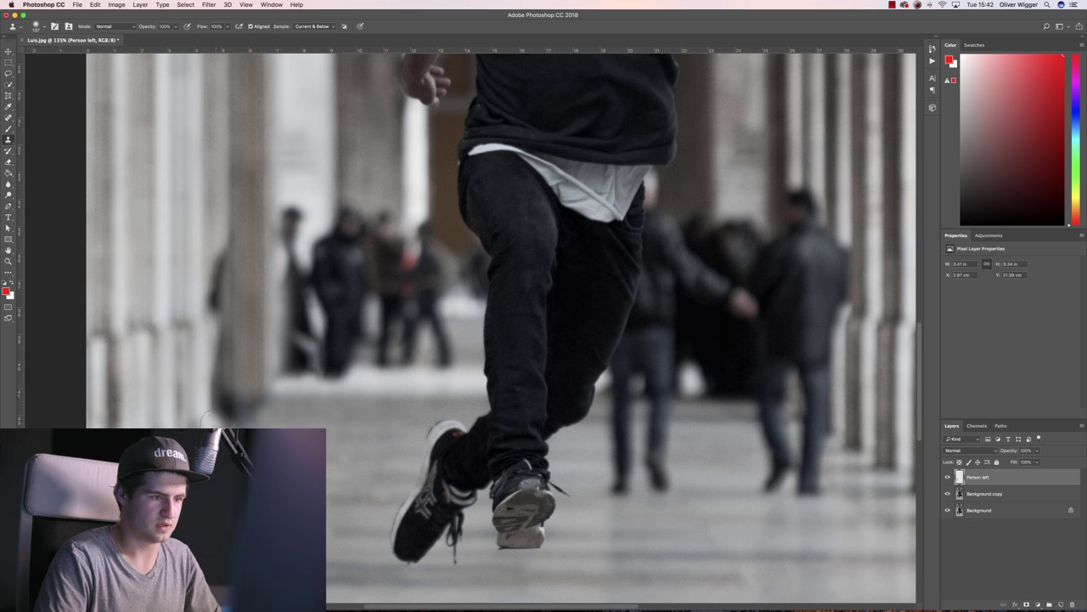
{"action": "left_click_drag", "start_coordinate": [220, 420], "coordinate": [213, 324]}
{"action": "left_click", "coordinate": [216, 269]}
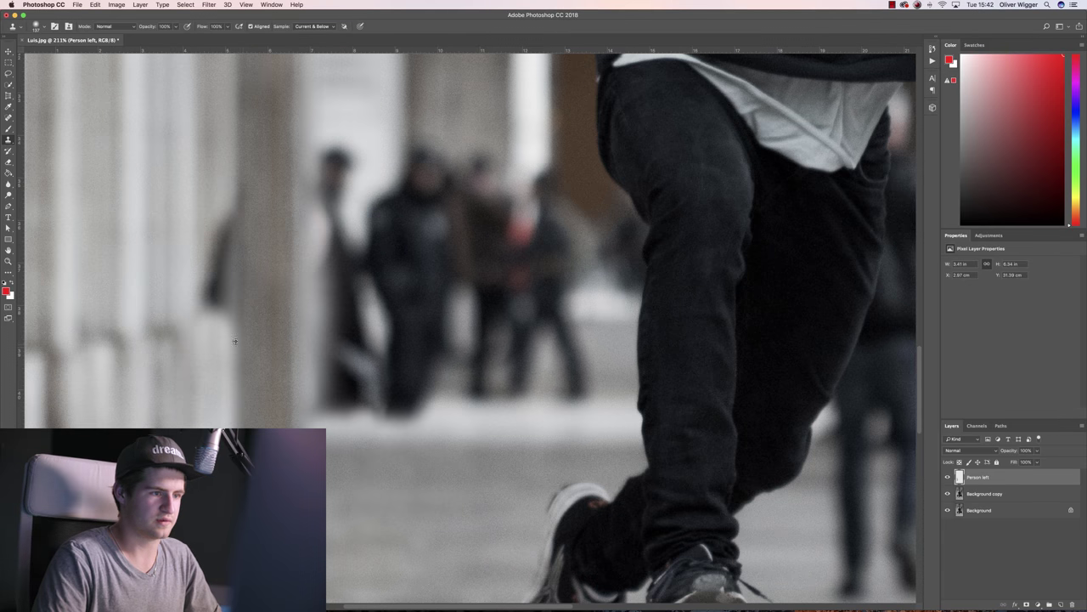
Step: Clone the column texture over the last dark remnant of the woman's arm beside the pillar
{"action": "scroll", "coordinate": [232, 340], "scroll_direction": "up", "scroll_amount": 3}
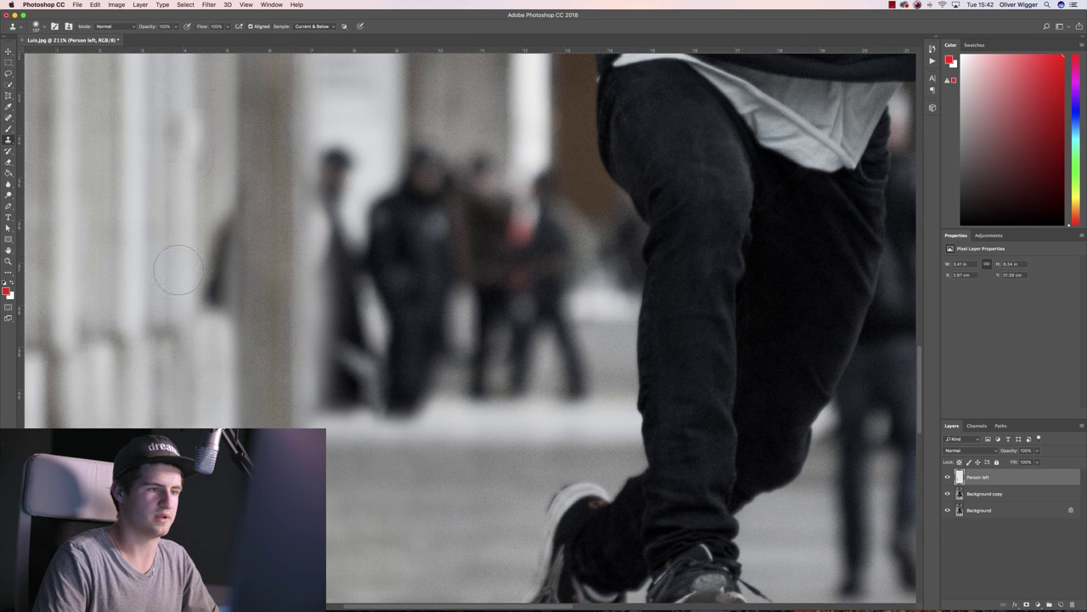
{"action": "scroll", "coordinate": [221, 331], "scroll_direction": "down", "scroll_amount": 5}
{"action": "scroll", "coordinate": [219, 221], "scroll_direction": "up", "scroll_amount": 3}
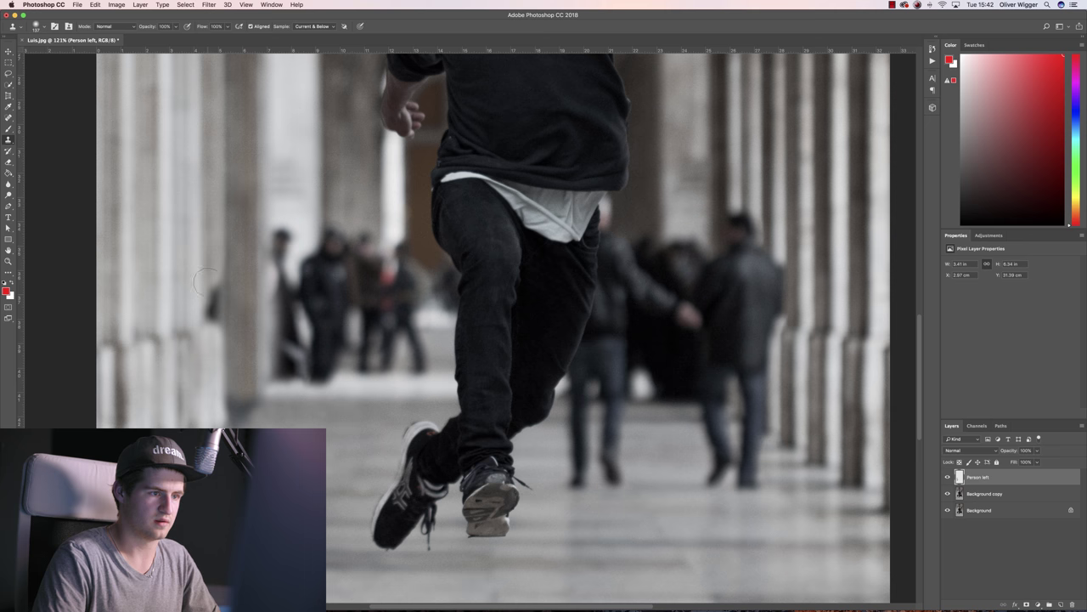
{"action": "left_click_drag", "start_coordinate": [211, 279], "coordinate": [211, 314]}
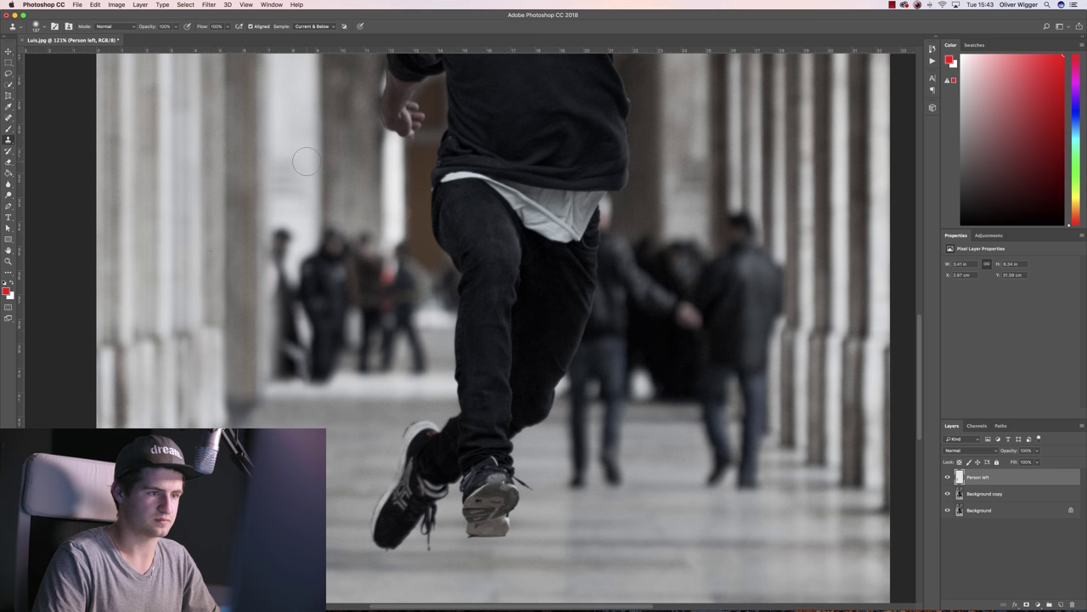
Step: Examine the retouched columns and pillar at several zoom levels for visible cloning traces, keeping the Clone Stamp active
{"action": "scroll", "coordinate": [270, 221], "scroll_direction": "down", "scroll_amount": 5}
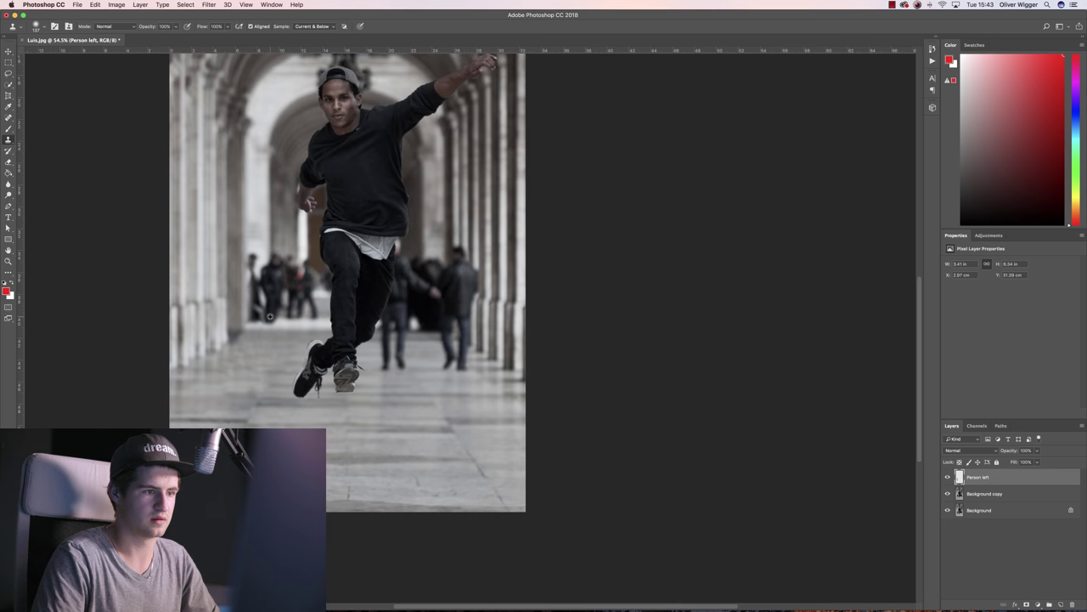
{"action": "scroll", "coordinate": [270, 317], "scroll_direction": "up", "scroll_amount": 6}
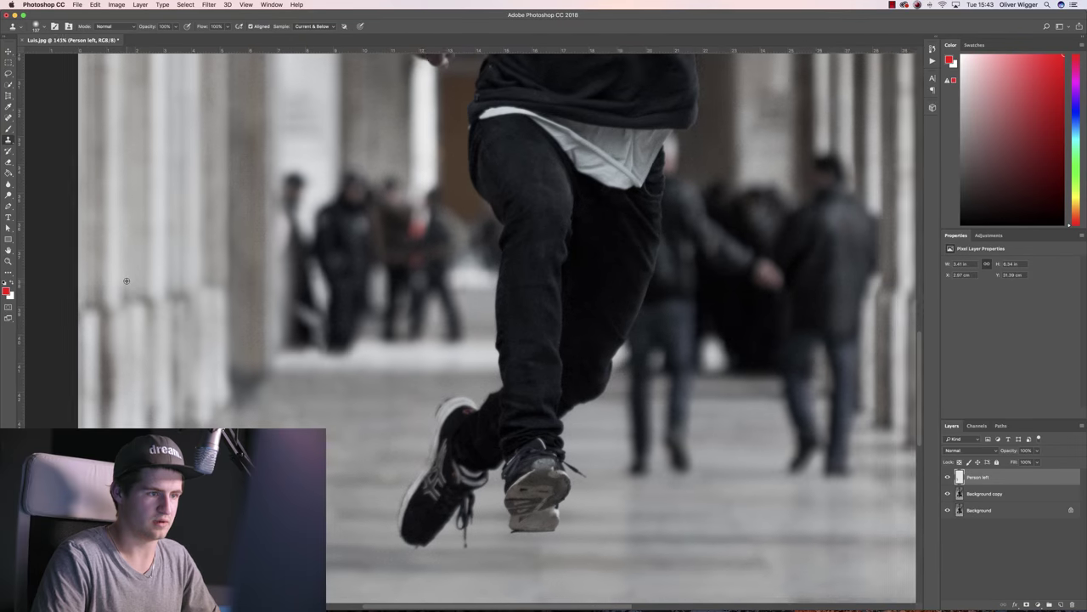
{"action": "scroll", "coordinate": [125, 280], "scroll_direction": "down", "scroll_amount": 1}
{"action": "scroll", "coordinate": [165, 254], "scroll_direction": "down", "scroll_amount": 3}
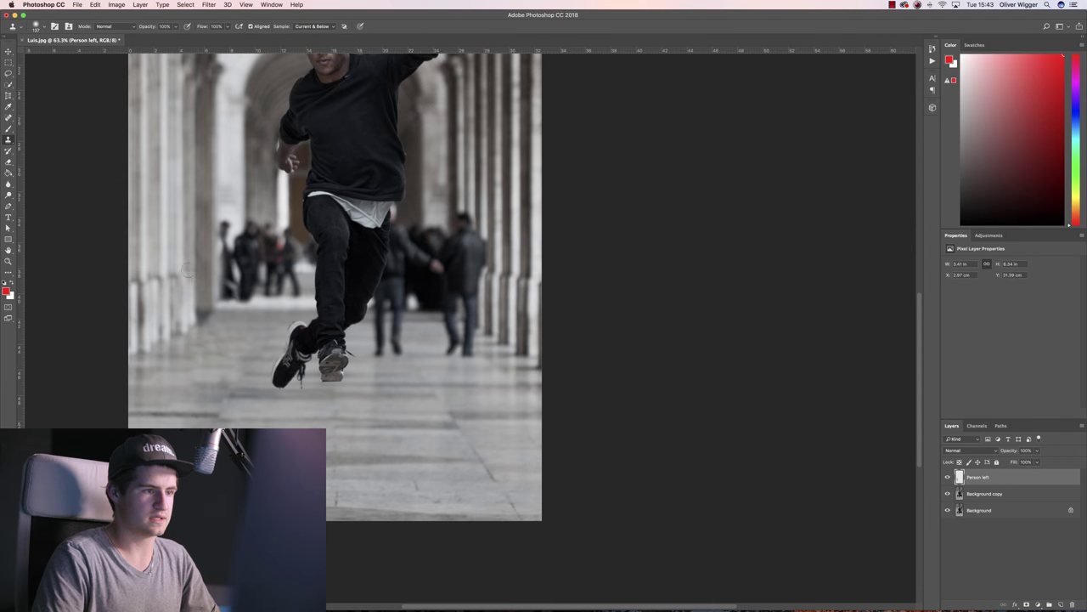
{"action": "scroll", "coordinate": [207, 280], "scroll_direction": "up", "scroll_amount": 1}
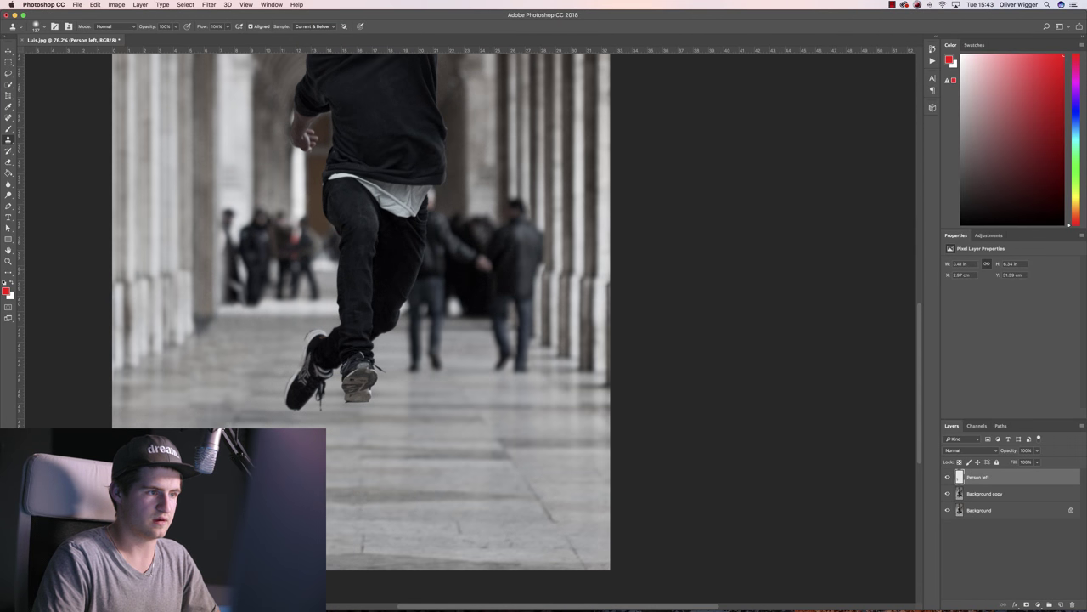
{"action": "left_click", "coordinate": [8, 228]}
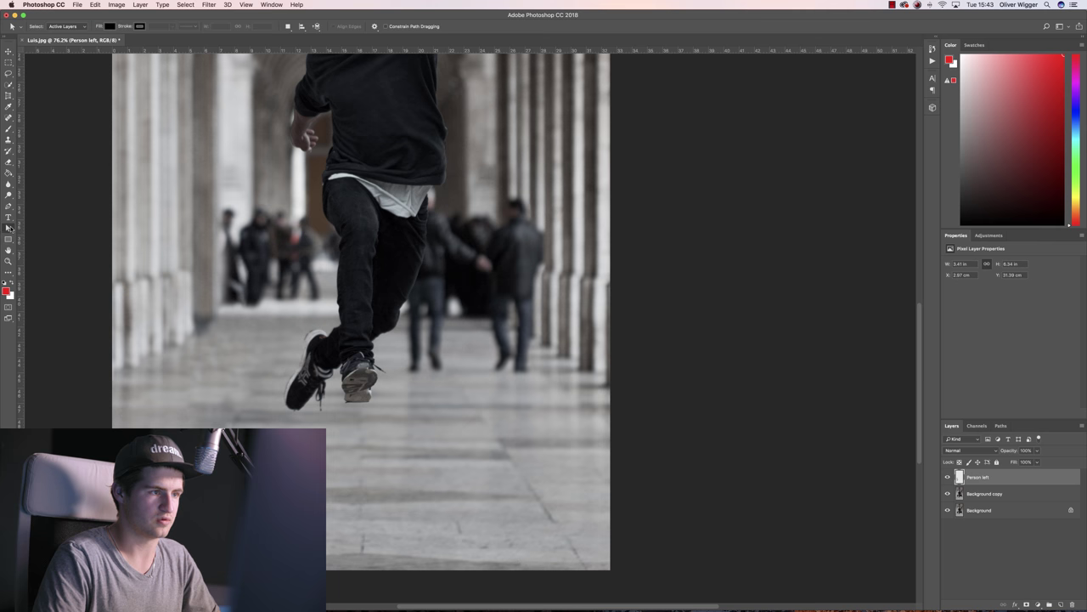
{"action": "scroll", "coordinate": [184, 267], "scroll_direction": "up", "scroll_amount": 1}
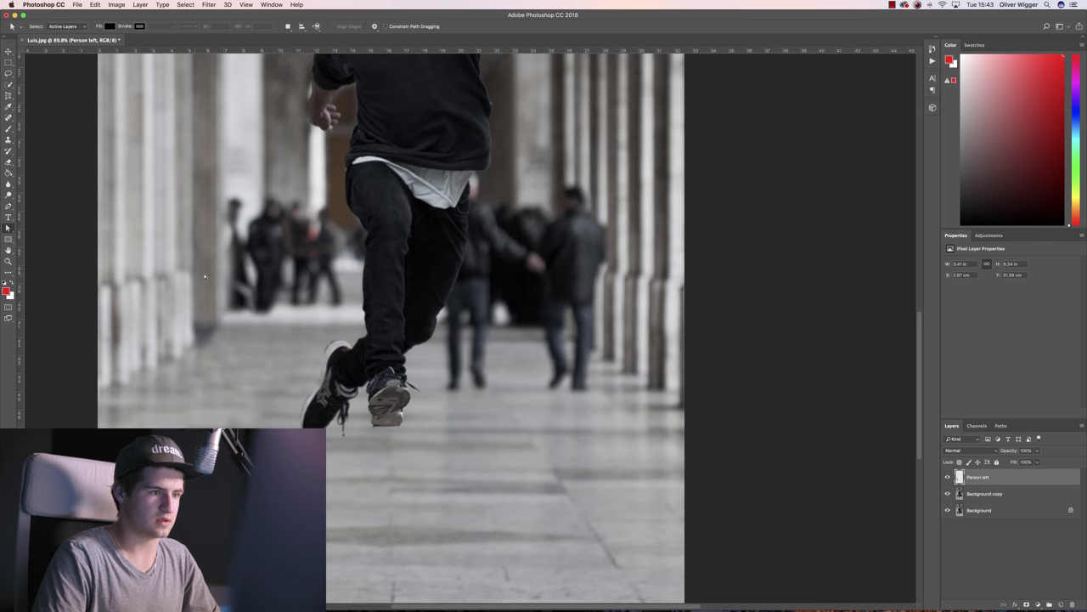
{"action": "scroll", "coordinate": [185, 273], "scroll_direction": "up", "scroll_amount": 2}
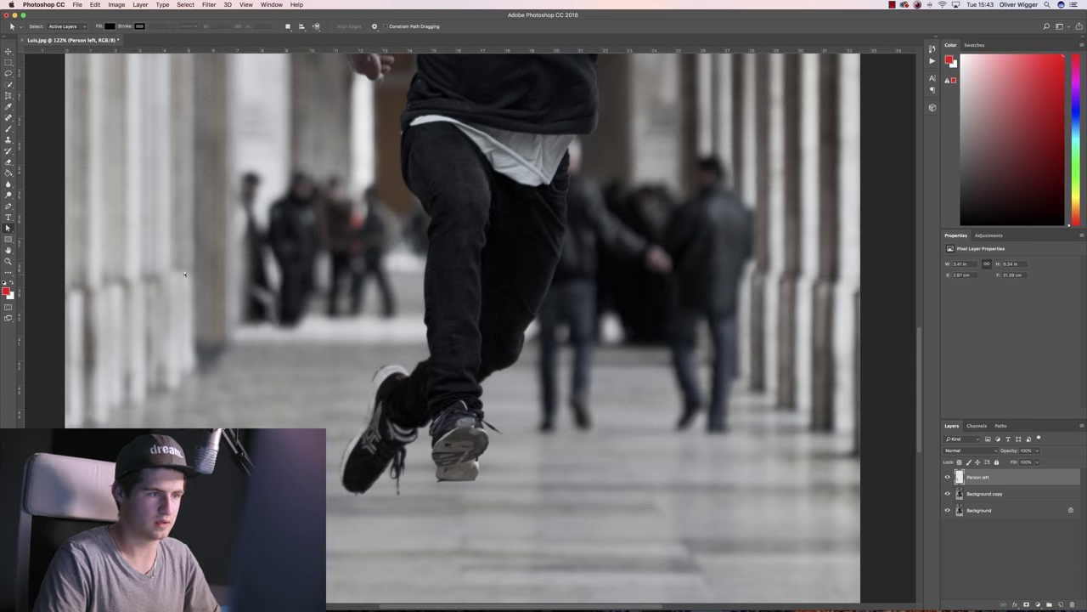
{"action": "scroll", "coordinate": [185, 273], "scroll_direction": "up", "scroll_amount": 1}
{"action": "scroll", "coordinate": [185, 272], "scroll_direction": "up", "scroll_amount": 1}
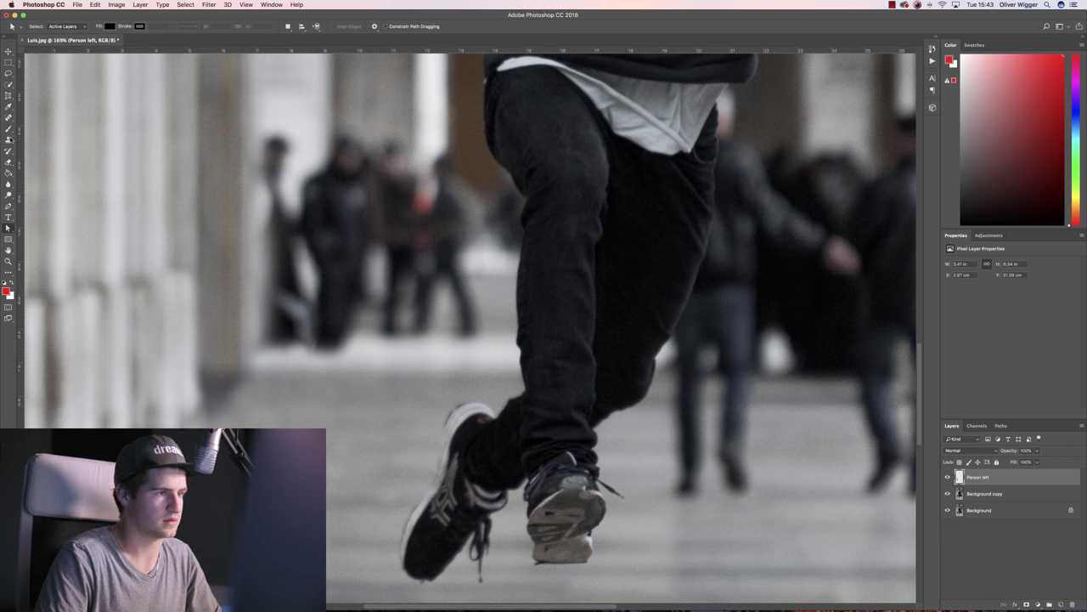
{"action": "left_click", "coordinate": [8, 140]}
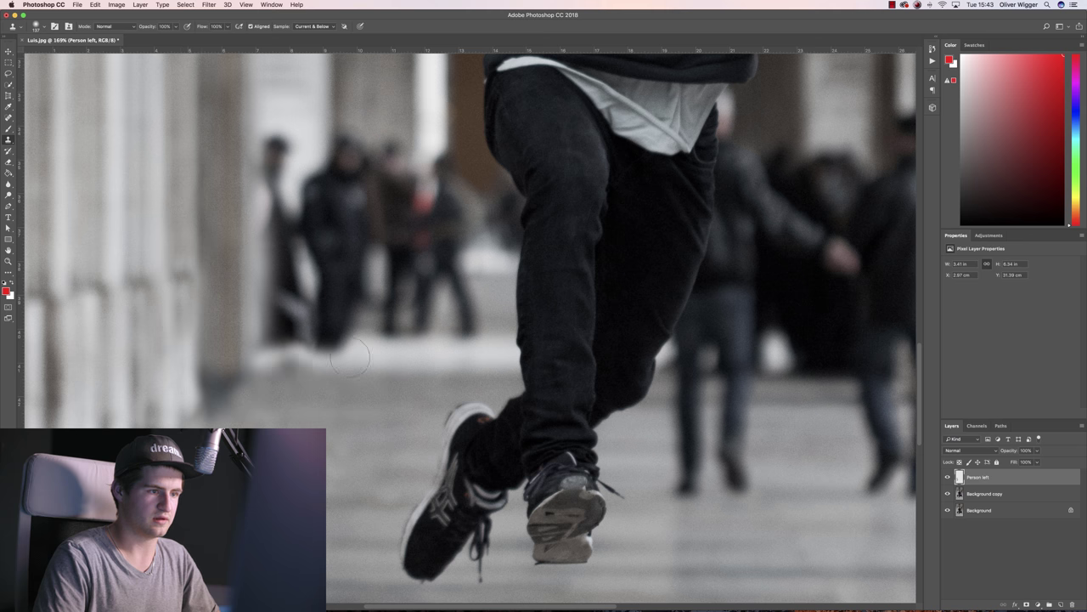
{"action": "scroll", "coordinate": [255, 327], "scroll_direction": "down", "scroll_amount": 3}
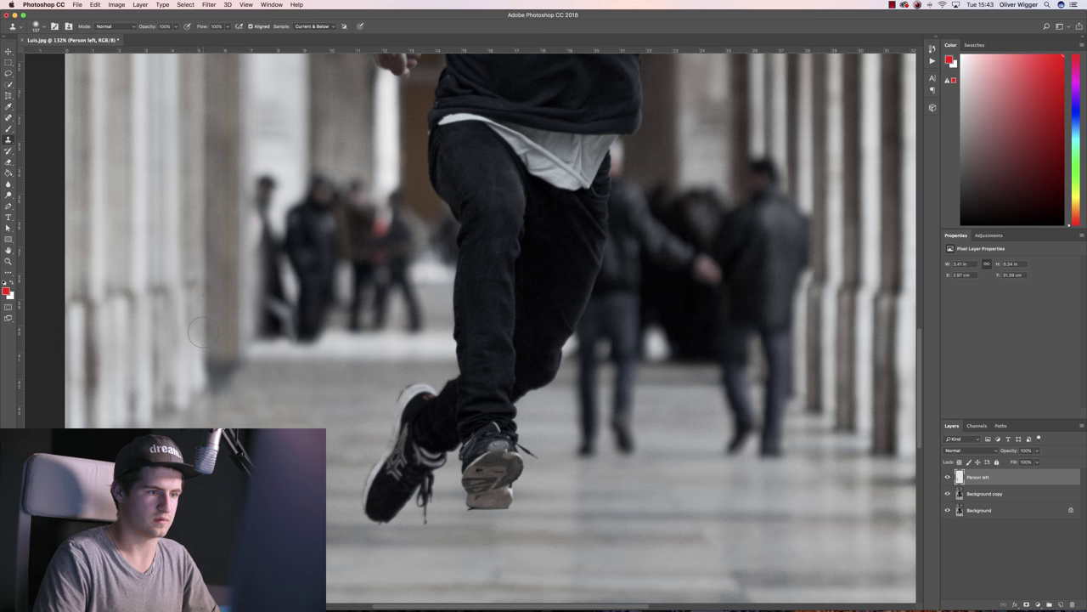
Step: Hide and show the Person left layer repeatedly to compare before and after, and inspect the retouched floor up close
{"action": "scroll", "coordinate": [200, 226], "scroll_direction": "down", "scroll_amount": 5}
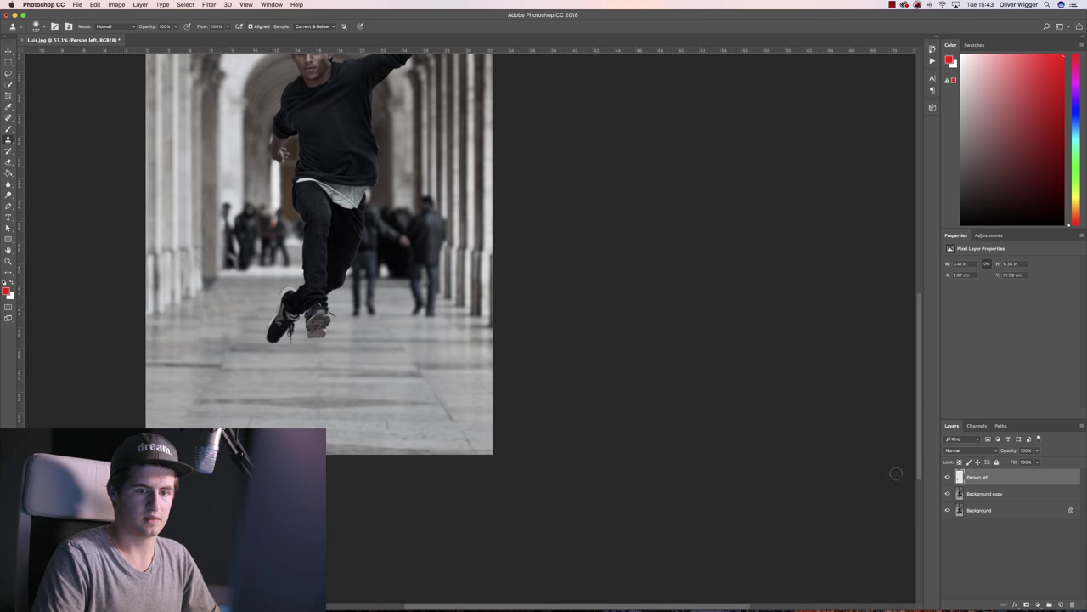
{"action": "left_click", "coordinate": [949, 478]}
{"action": "left_click", "coordinate": [948, 477]}
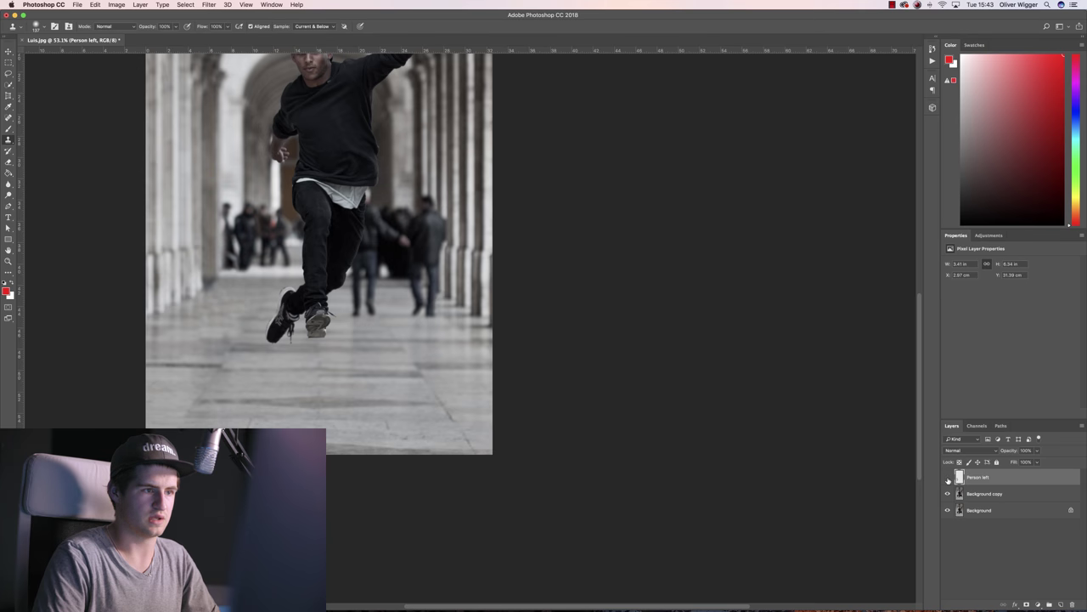
{"action": "left_click", "coordinate": [948, 477]}
{"action": "left_click", "coordinate": [948, 477]}
{"action": "left_click", "coordinate": [948, 478]}
{"action": "left_click", "coordinate": [948, 477]}
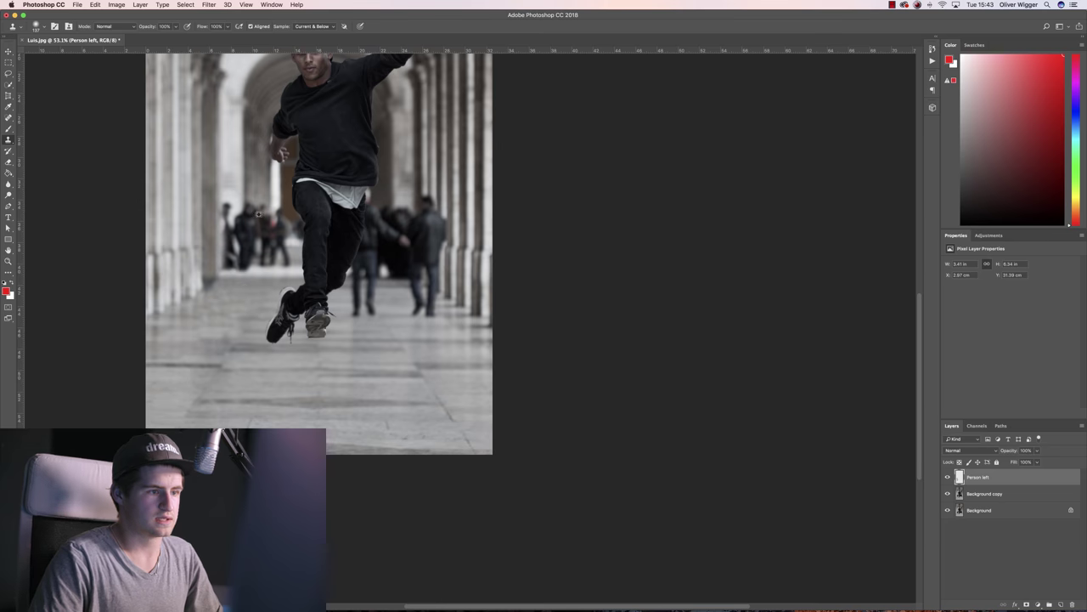
{"action": "scroll", "coordinate": [182, 332], "scroll_direction": "up", "scroll_amount": 6}
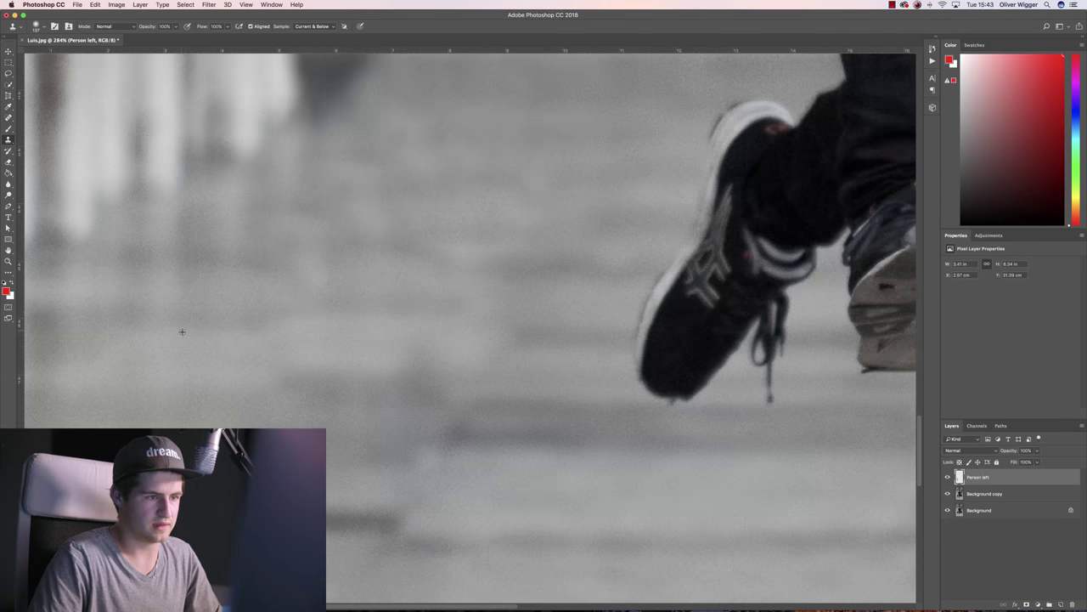
{"action": "scroll", "coordinate": [181, 331], "scroll_direction": "down", "scroll_amount": 4}
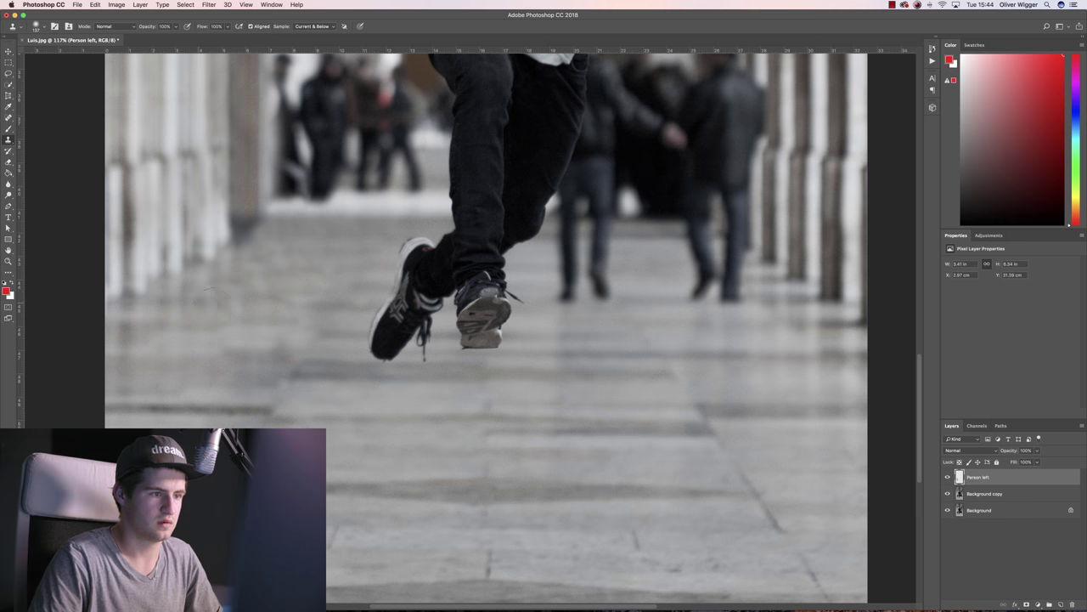
Step: Clone clean floor texture over the uneven patches in front of the column bases on the Person left layer
{"action": "left_click", "coordinate": [184, 297]}
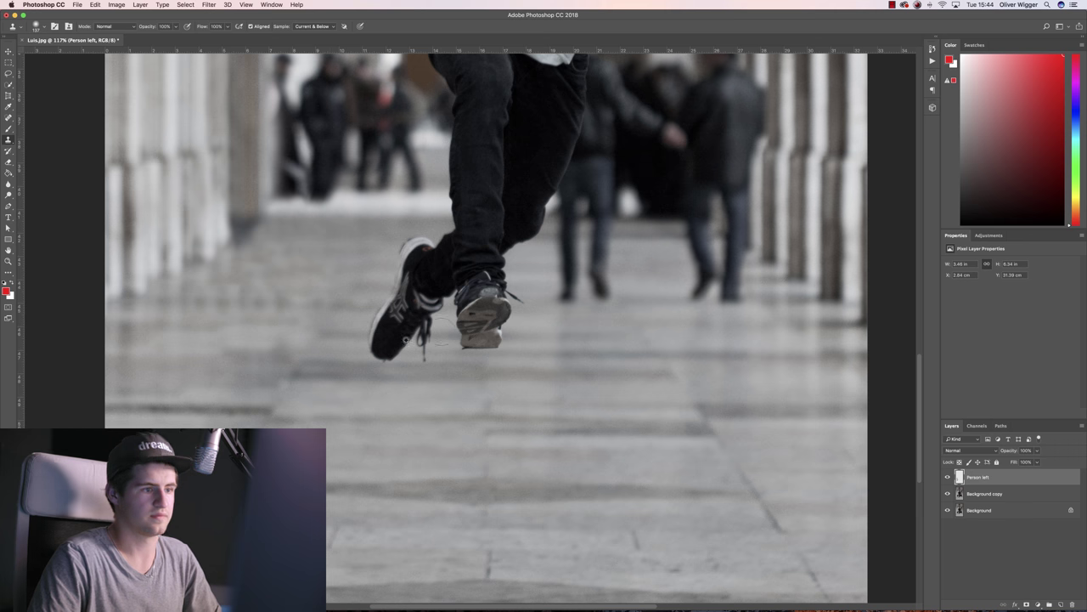
{"action": "scroll", "coordinate": [306, 332], "scroll_direction": "down", "scroll_amount": 4}
{"action": "scroll", "coordinate": [307, 332], "scroll_direction": "up", "scroll_amount": 4}
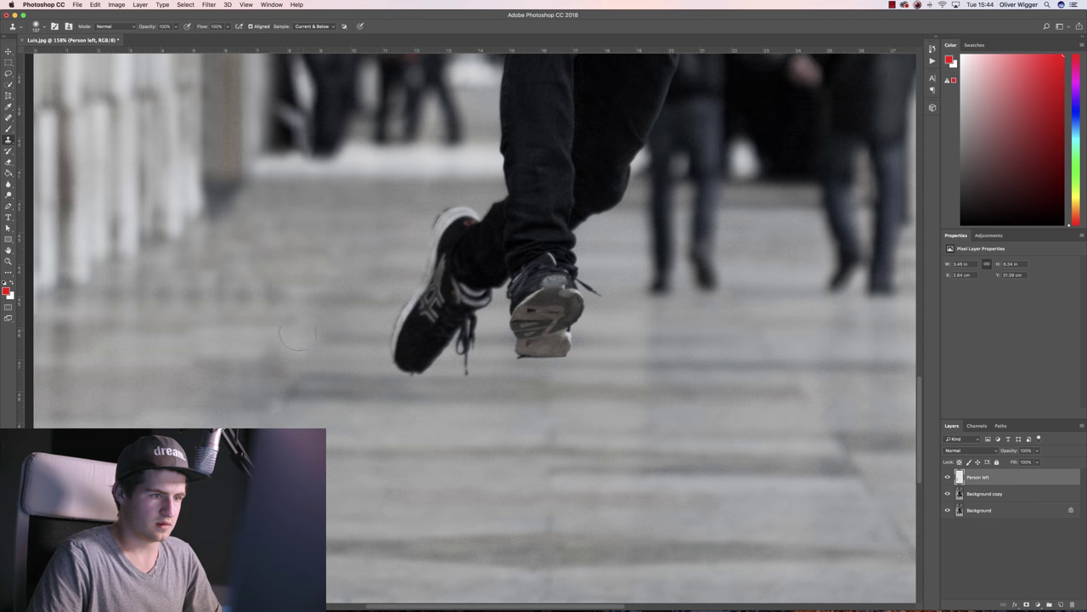
{"action": "scroll", "coordinate": [234, 353], "scroll_direction": "down", "scroll_amount": 6}
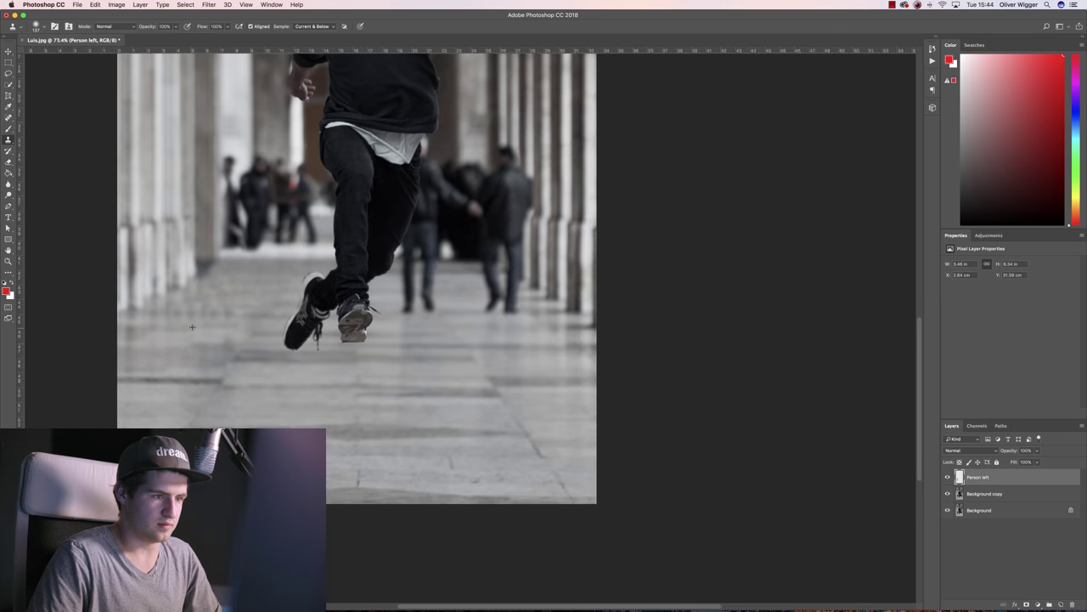
{"action": "scroll", "coordinate": [470, 411], "scroll_direction": "up", "scroll_amount": 6}
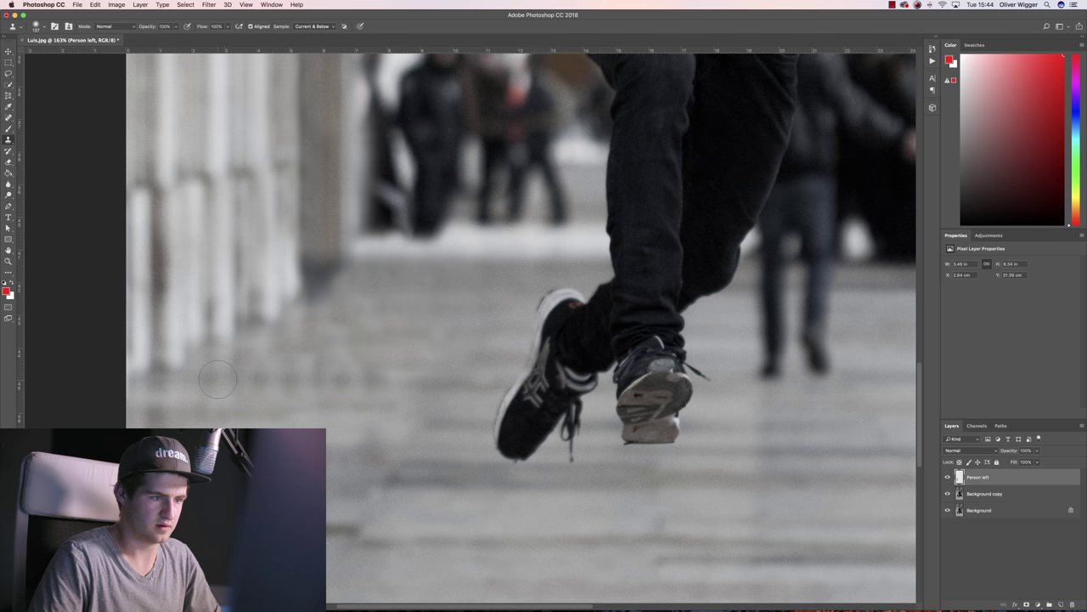
{"action": "left_click_drag", "start_coordinate": [220, 378], "coordinate": [367, 379]}
{"action": "scroll", "coordinate": [353, 381], "scroll_direction": "down", "scroll_amount": 4}
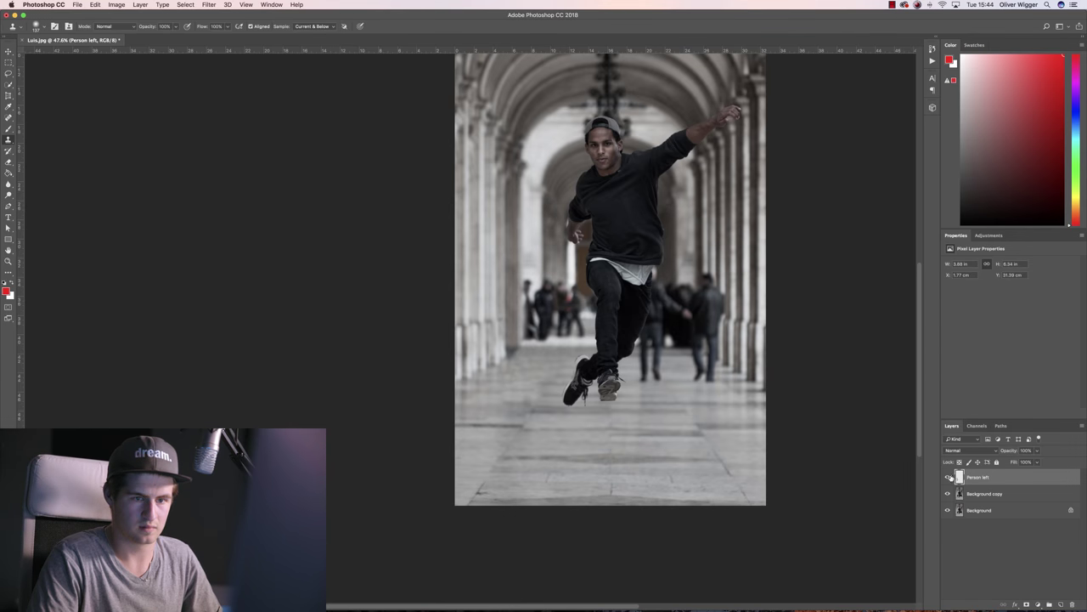
Step: Compare the whole photo with and without the Person left layer and check the retouched floor, leaving the layer visible
{"action": "left_click", "coordinate": [949, 478]}
{"action": "left_click", "coordinate": [949, 478]}
{"action": "left_click", "coordinate": [950, 477]}
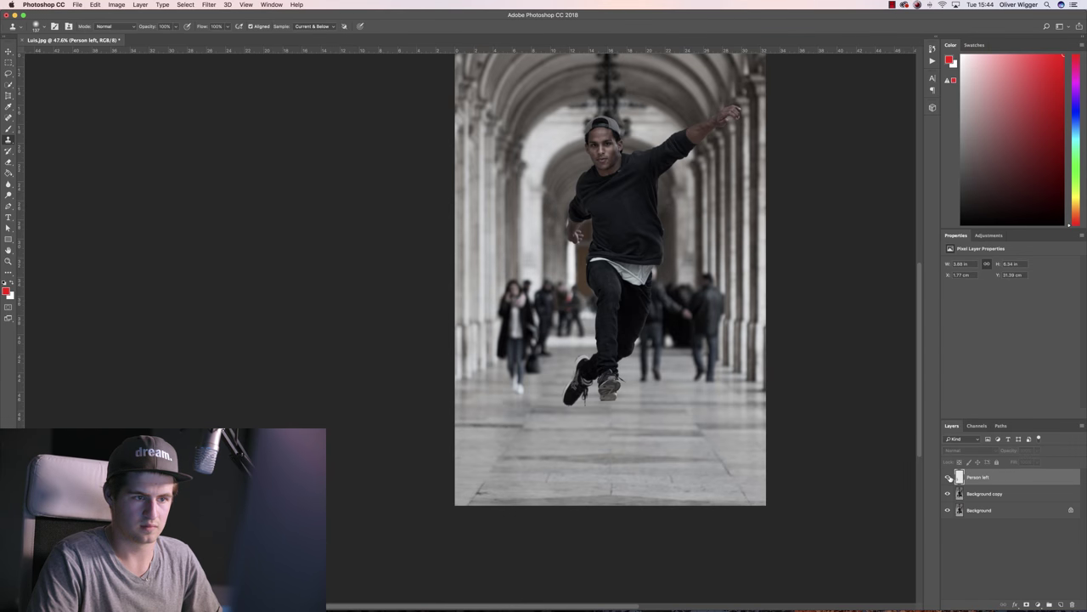
{"action": "left_click", "coordinate": [949, 477]}
{"action": "scroll", "coordinate": [525, 420], "scroll_direction": "up", "scroll_amount": 3}
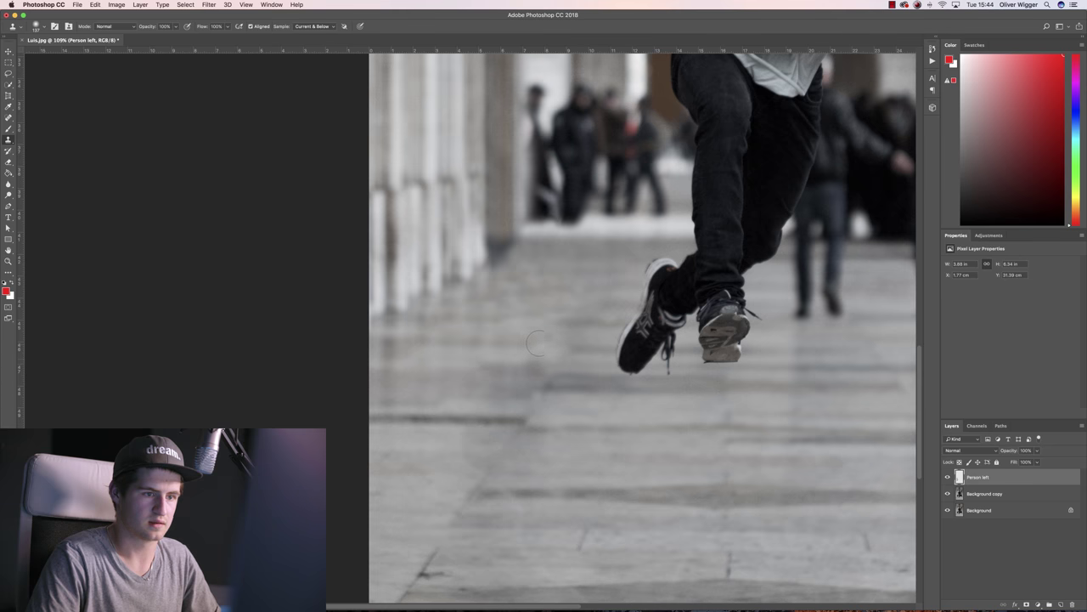
{"action": "scroll", "coordinate": [741, 361], "scroll_direction": "down", "scroll_amount": 6}
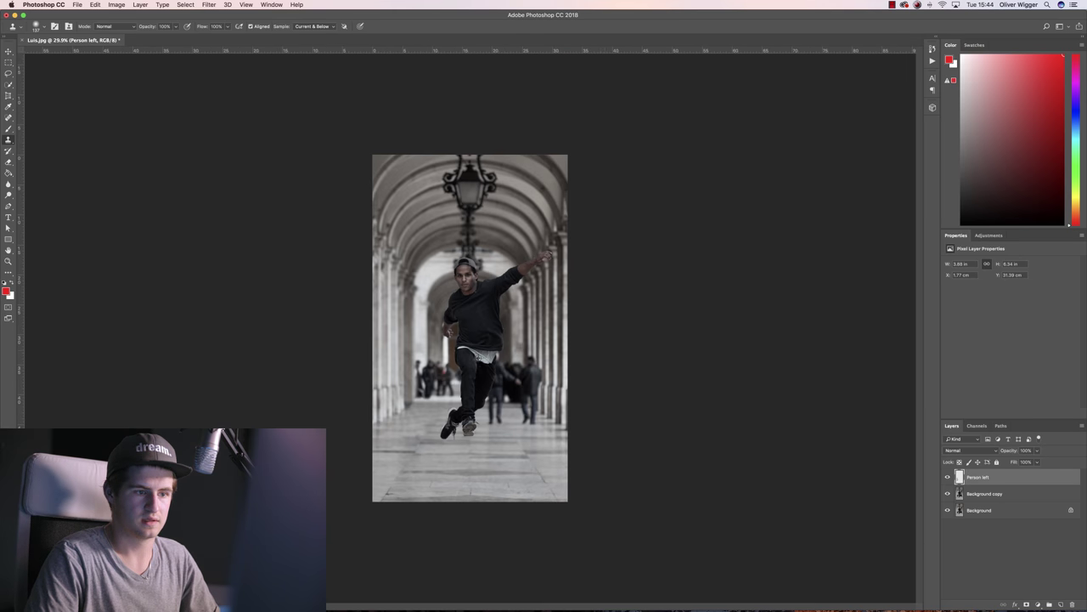
{"action": "left_click", "coordinate": [948, 478]}
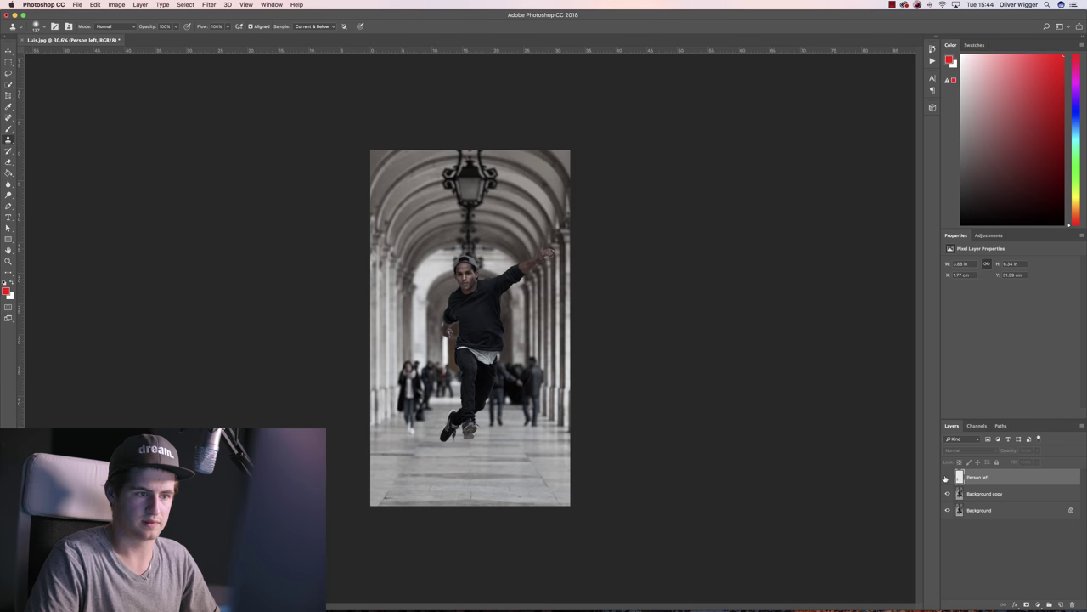
{"action": "left_click", "coordinate": [948, 478]}
{"action": "left_click", "coordinate": [948, 477]}
{"action": "left_click", "coordinate": [948, 477]}
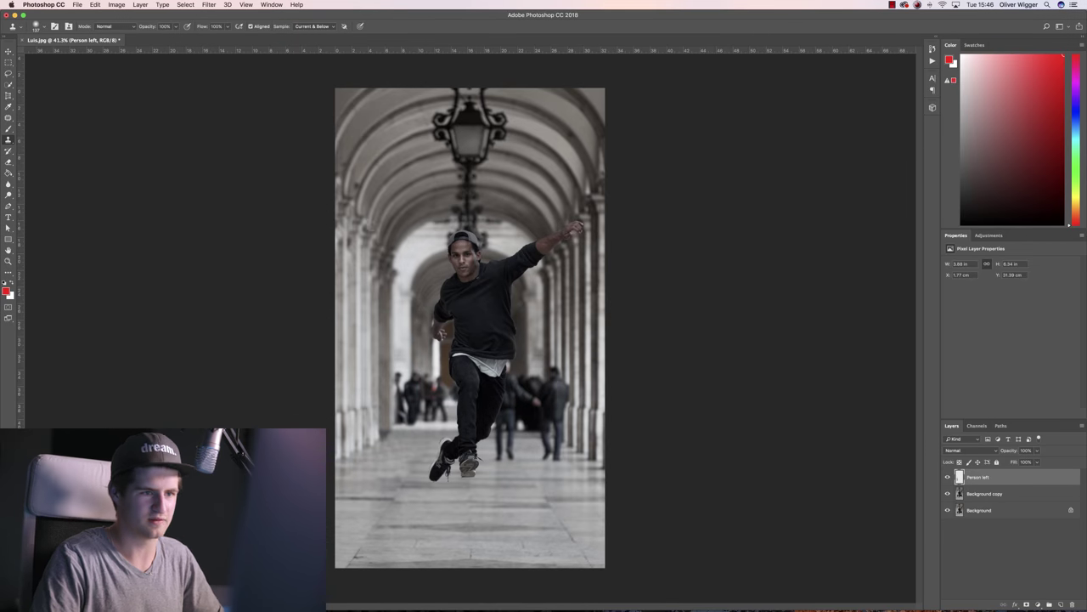
Step: On the Background copy layer, outline the dark-clothed man beside the grey pillar with the Patch tool and replace him with the pillar area above
{"action": "scroll", "coordinate": [476, 365], "scroll_direction": "up", "scroll_amount": 3}
{"action": "scroll", "coordinate": [396, 392], "scroll_direction": "up", "scroll_amount": 5}
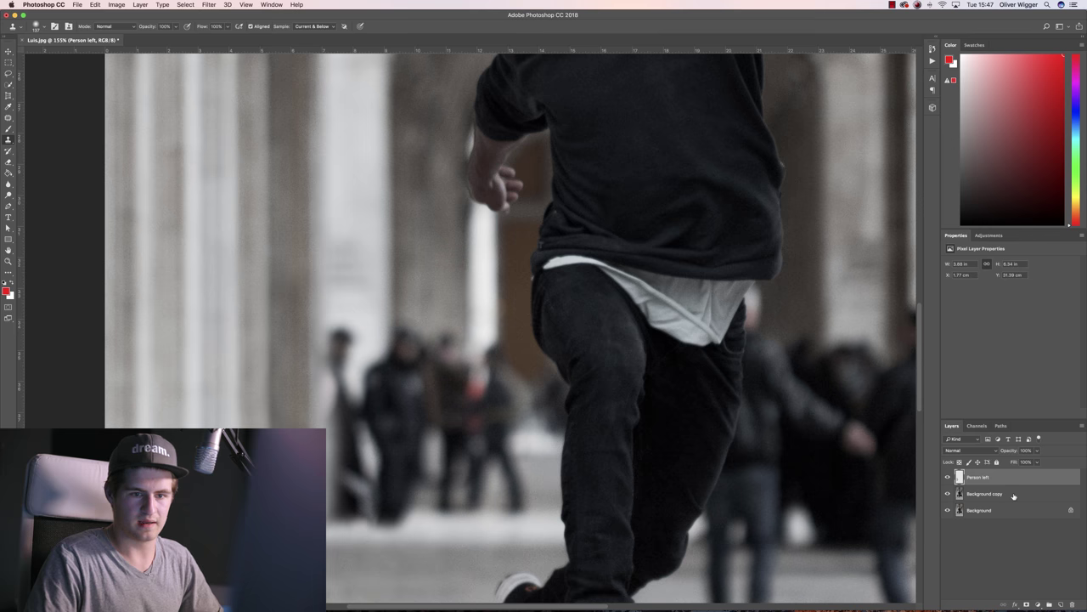
{"action": "left_click", "coordinate": [986, 492]}
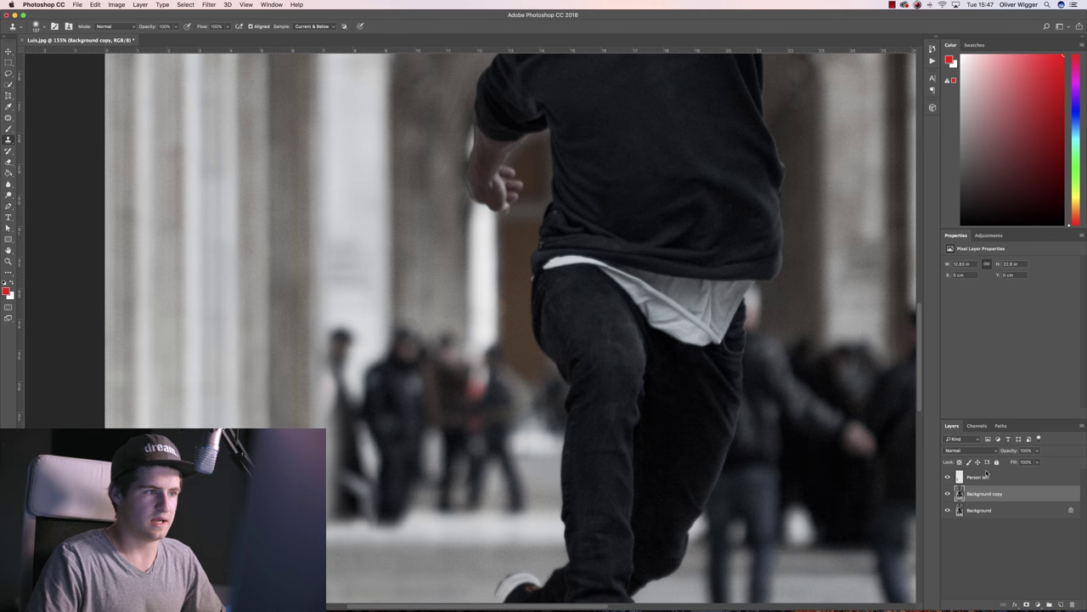
{"action": "left_click", "coordinate": [13, 118]}
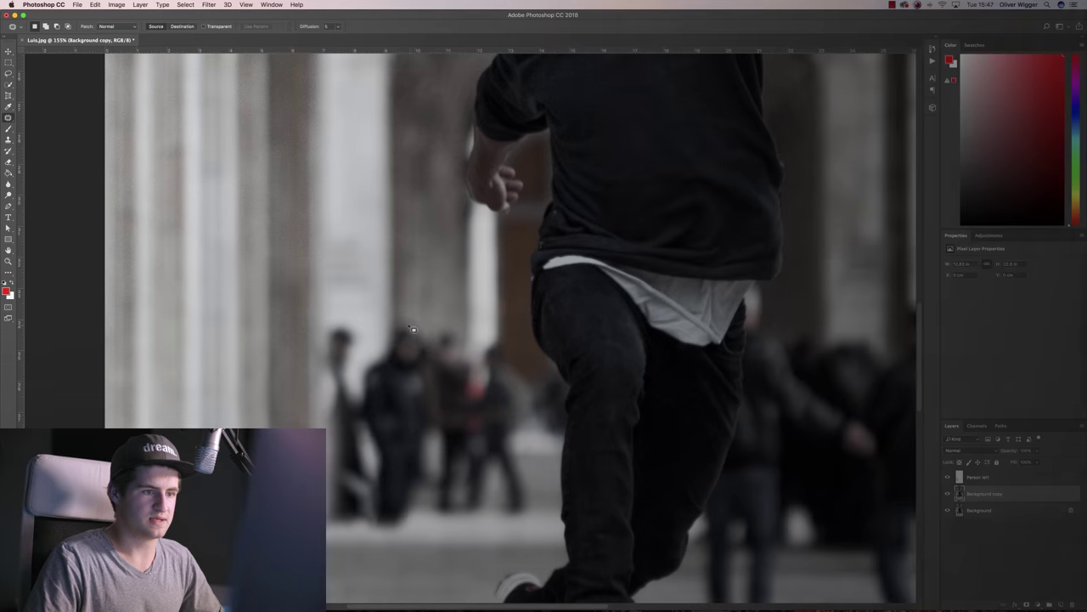
{"action": "mouse_move", "coordinate": [405, 322]}
{"action": "left_mouse_down"}
{"action": "mouse_move", "coordinate": [356, 392]}
{"action": "mouse_move", "coordinate": [364, 436]}
{"action": "left_mouse_up"}
{"action": "left_click_drag", "start_coordinate": [370, 474], "coordinate": [371, 514]}
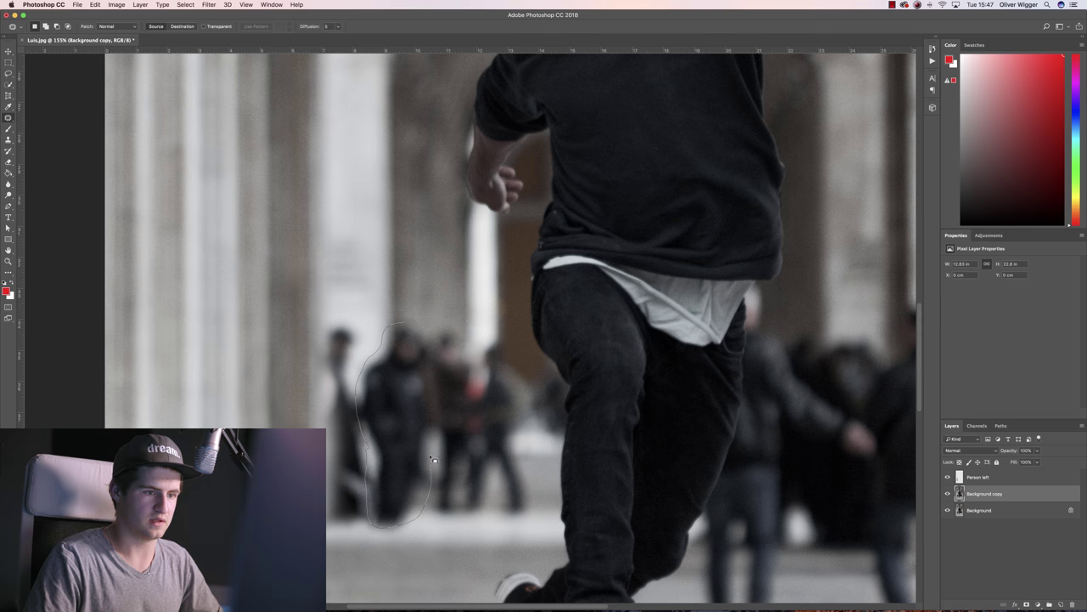
{"action": "mouse_move", "coordinate": [432, 459]}
{"action": "left_mouse_down"}
{"action": "mouse_move", "coordinate": [445, 410]}
{"action": "mouse_move", "coordinate": [434, 346]}
{"action": "mouse_move", "coordinate": [406, 326]}
{"action": "left_mouse_up"}
{"action": "mouse_move", "coordinate": [409, 400]}
{"action": "left_mouse_down"}
{"action": "mouse_move", "coordinate": [387, 352]}
{"action": "mouse_move", "coordinate": [403, 171]}
{"action": "left_mouse_up"}
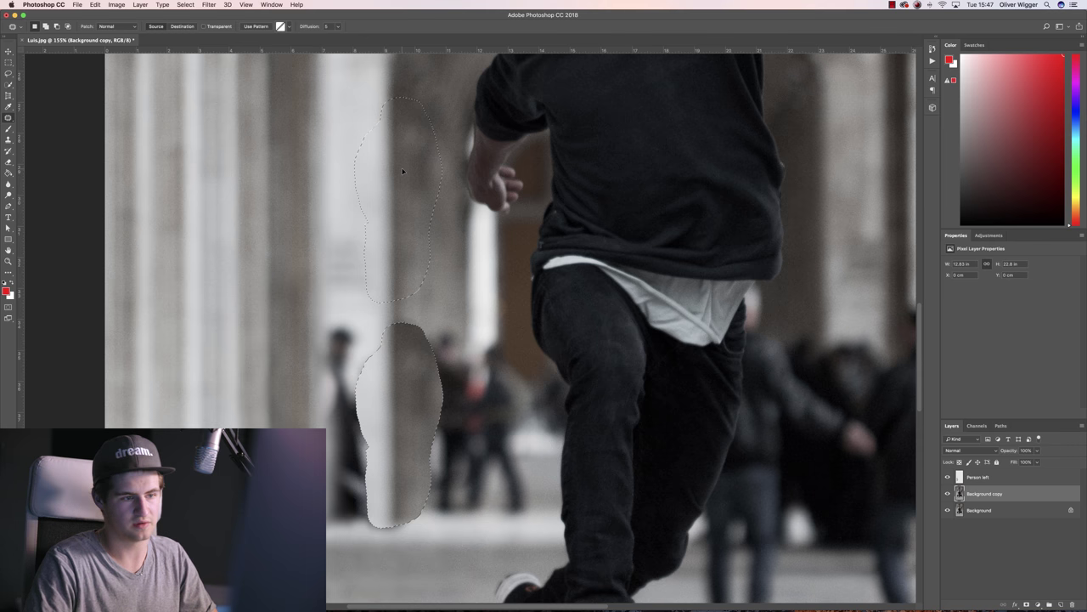
{"action": "left_click_drag", "start_coordinate": [403, 172], "coordinate": [403, 172]}
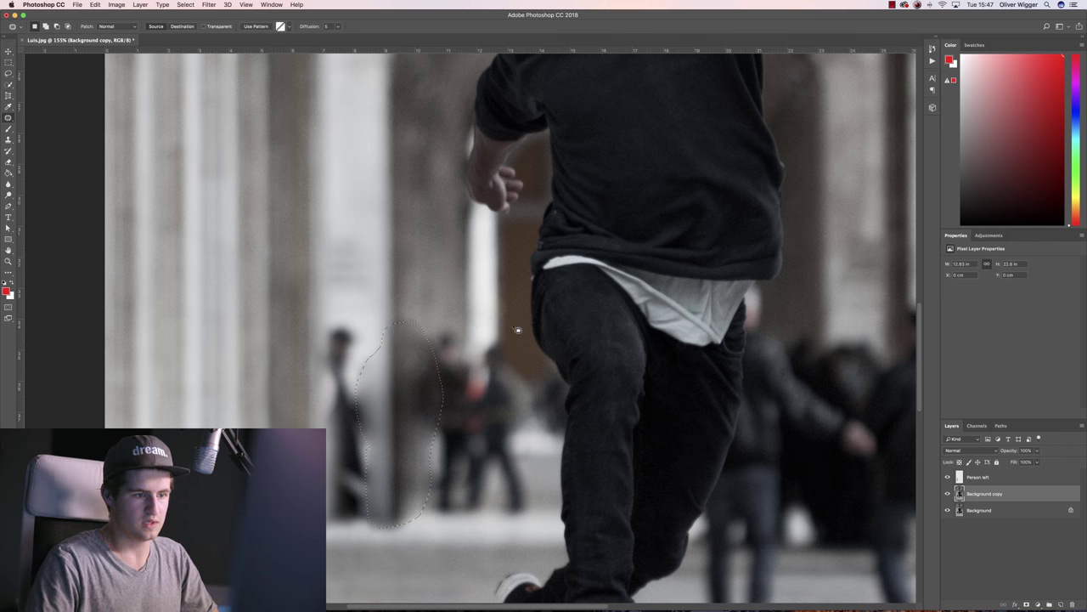
Step: Deselect the patched area around the replaced man
{"action": "scroll", "coordinate": [408, 461], "scroll_direction": "down", "scroll_amount": 2}
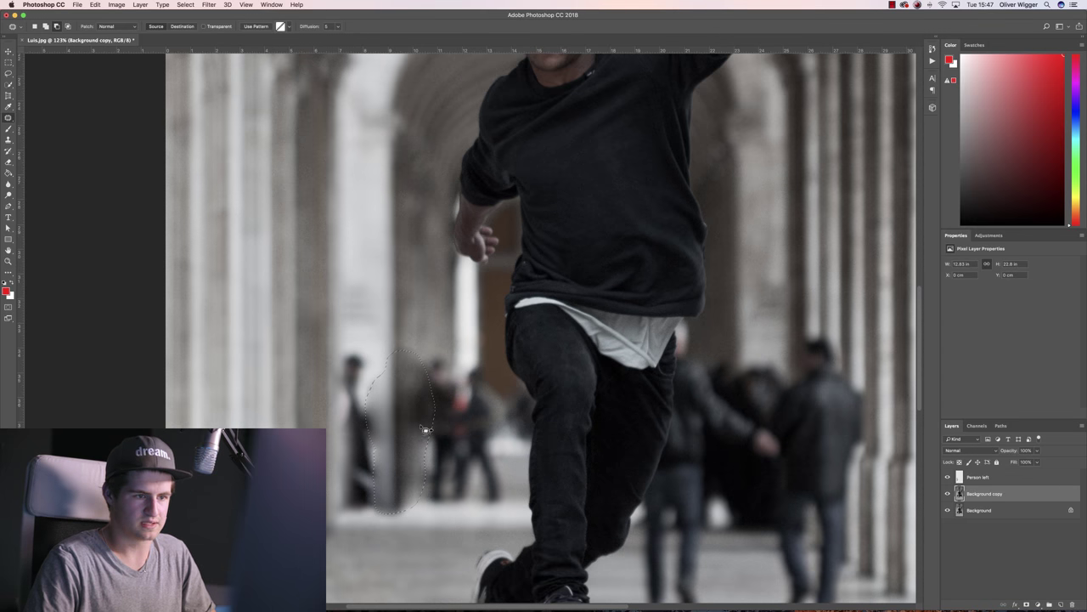
{"action": "right_click", "coordinate": [423, 428]}
{"action": "left_click", "coordinate": [402, 400]}
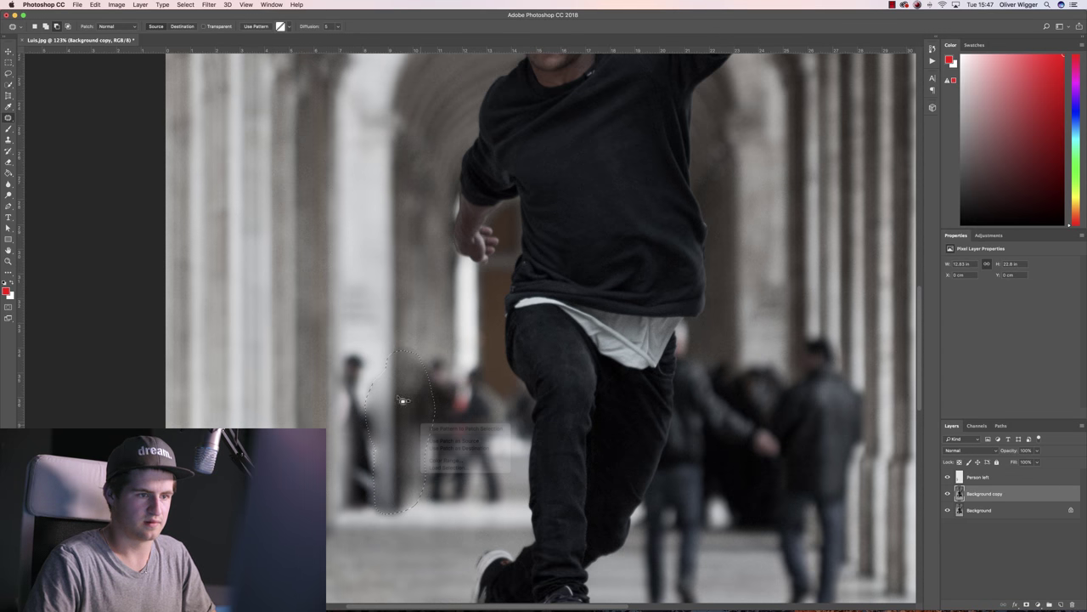
{"action": "left_click", "coordinate": [8, 63]}
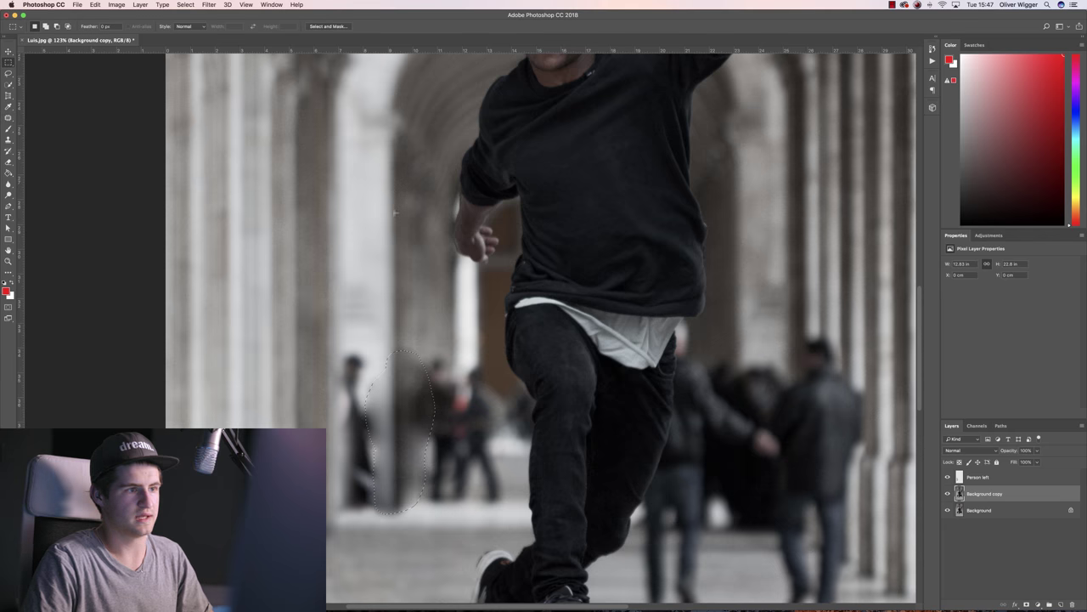
{"action": "right_click", "coordinate": [394, 211]}
{"action": "left_click", "coordinate": [413, 216]}
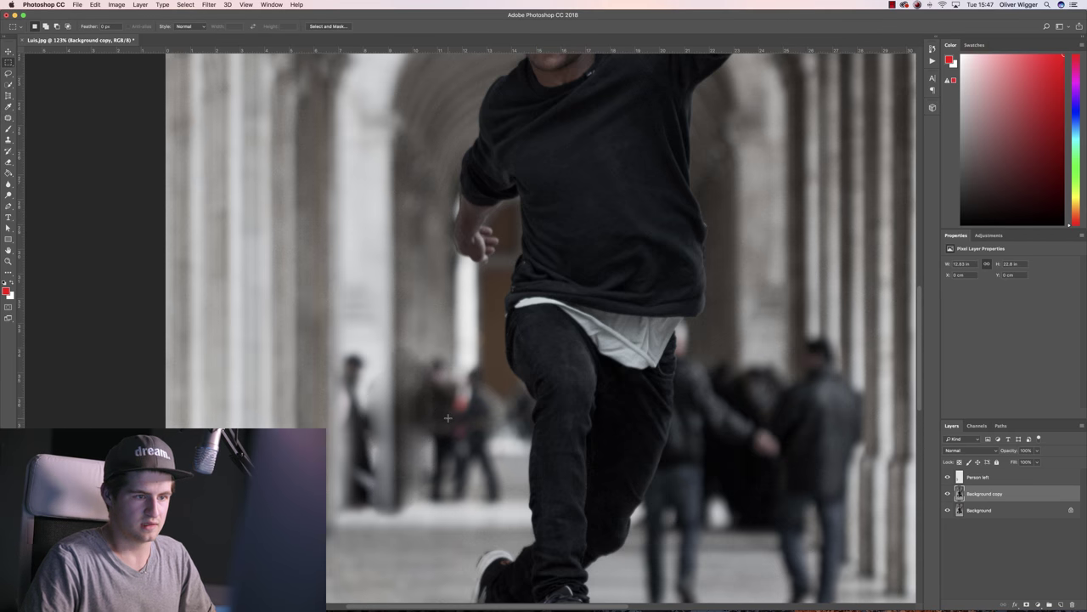
Step: Erase small spots of the Background copy layer along the smudged patch edges with a 73 px soft Eraser brush
{"action": "scroll", "coordinate": [449, 456], "scroll_direction": "up", "scroll_amount": 2}
{"action": "scroll", "coordinate": [449, 456], "scroll_direction": "up", "scroll_amount": 1}
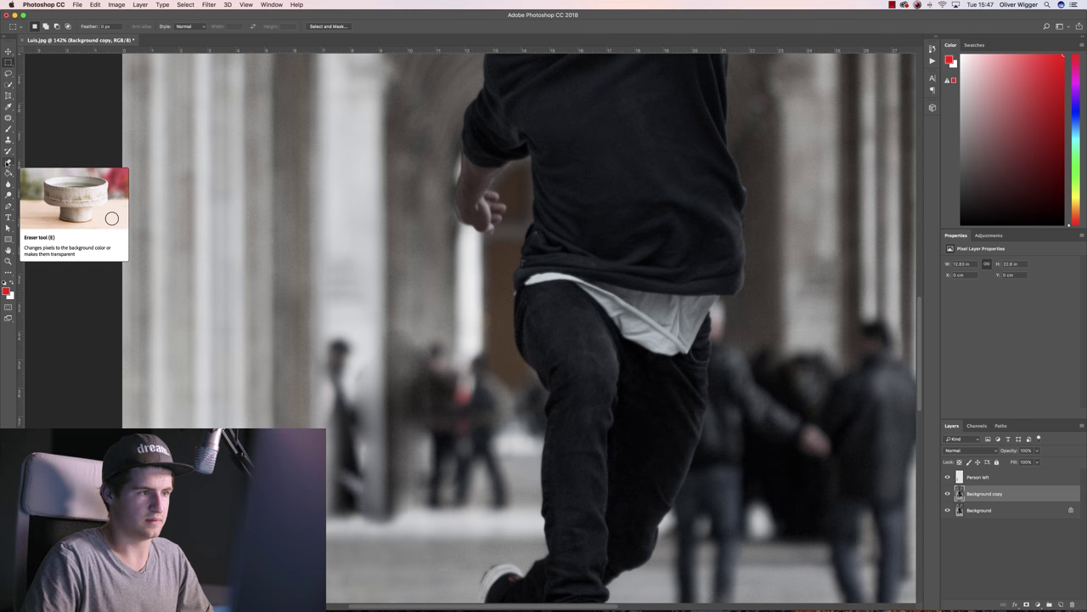
{"action": "left_click", "coordinate": [9, 162]}
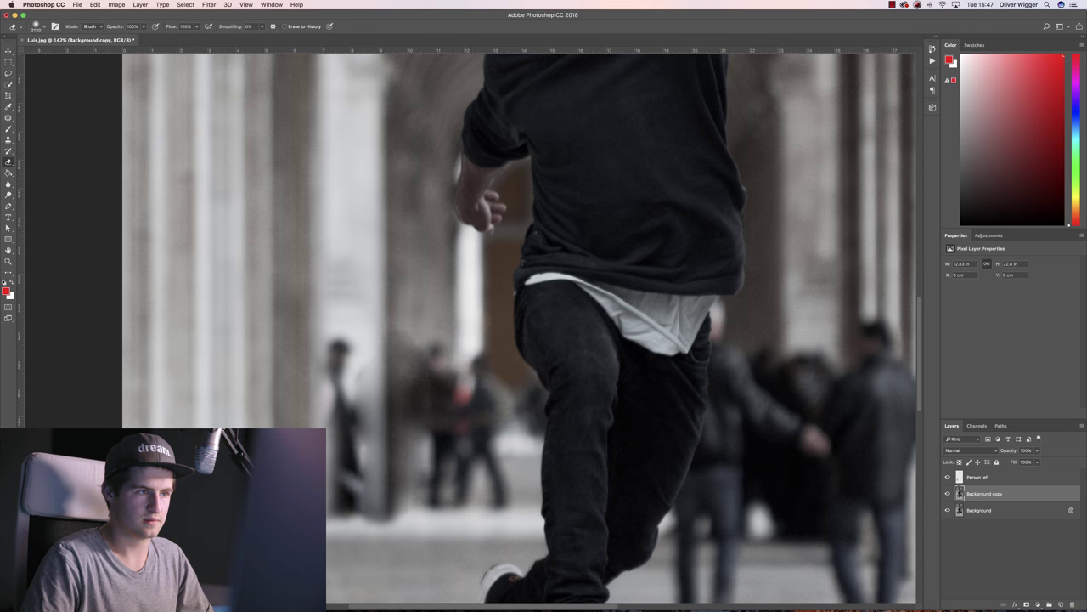
{"action": "left_click", "coordinate": [41, 26]}
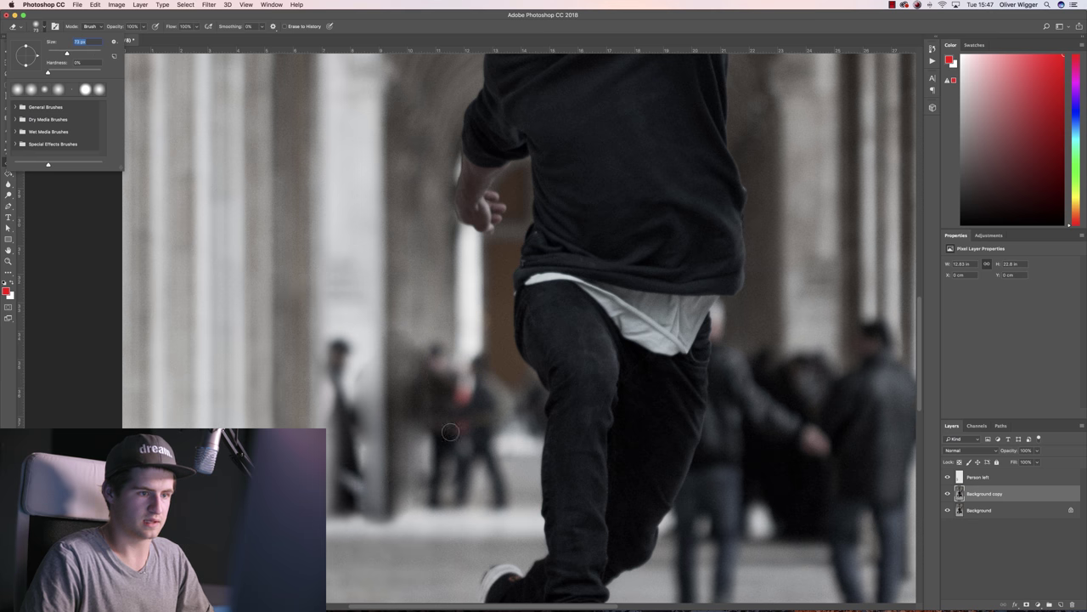
{"action": "scroll", "coordinate": [416, 333], "scroll_direction": "up", "scroll_amount": 2}
{"action": "left_click", "coordinate": [404, 345]}
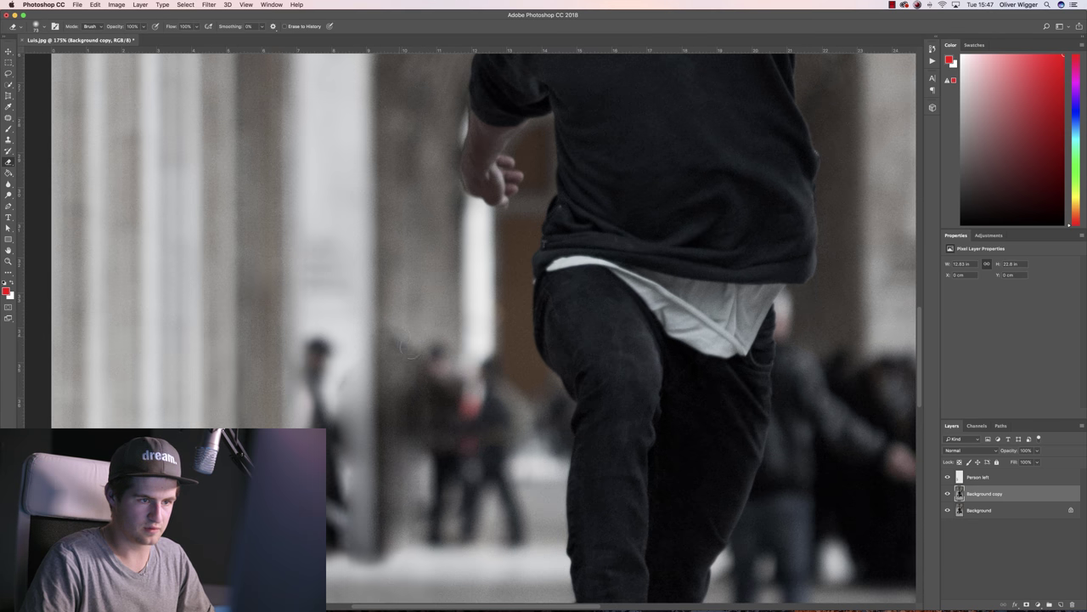
{"action": "mouse_move", "coordinate": [344, 365]}
{"action": "left_mouse_down"}
{"action": "mouse_move", "coordinate": [336, 401]}
{"action": "mouse_move", "coordinate": [356, 373]}
{"action": "mouse_move", "coordinate": [353, 382]}
{"action": "left_mouse_up"}
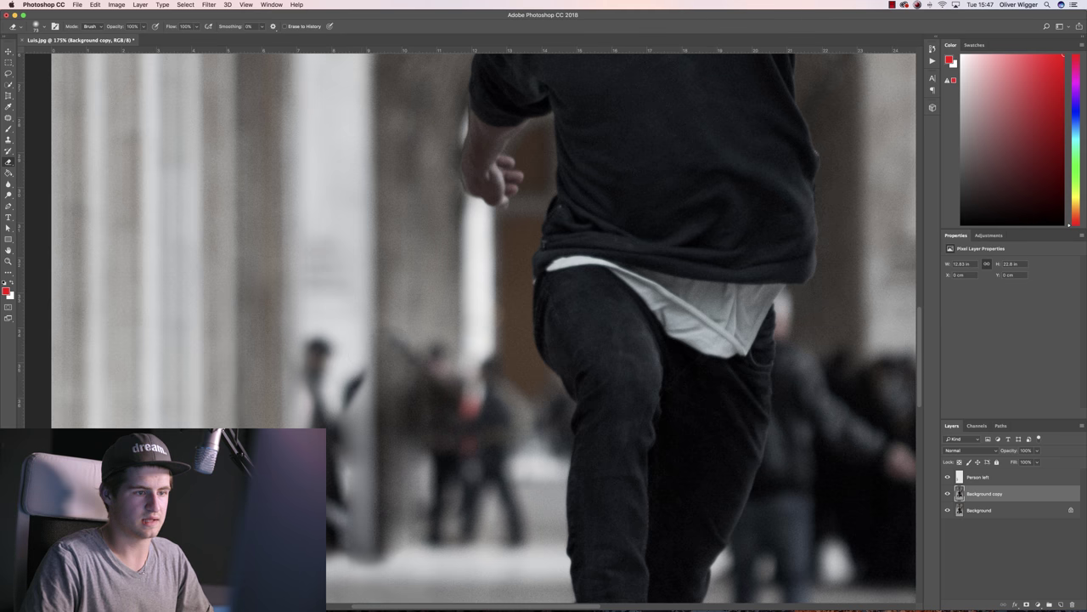
{"action": "scroll", "coordinate": [348, 396], "scroll_direction": "up", "scroll_amount": 3}
{"action": "scroll", "coordinate": [350, 373], "scroll_direction": "down", "scroll_amount": 10}
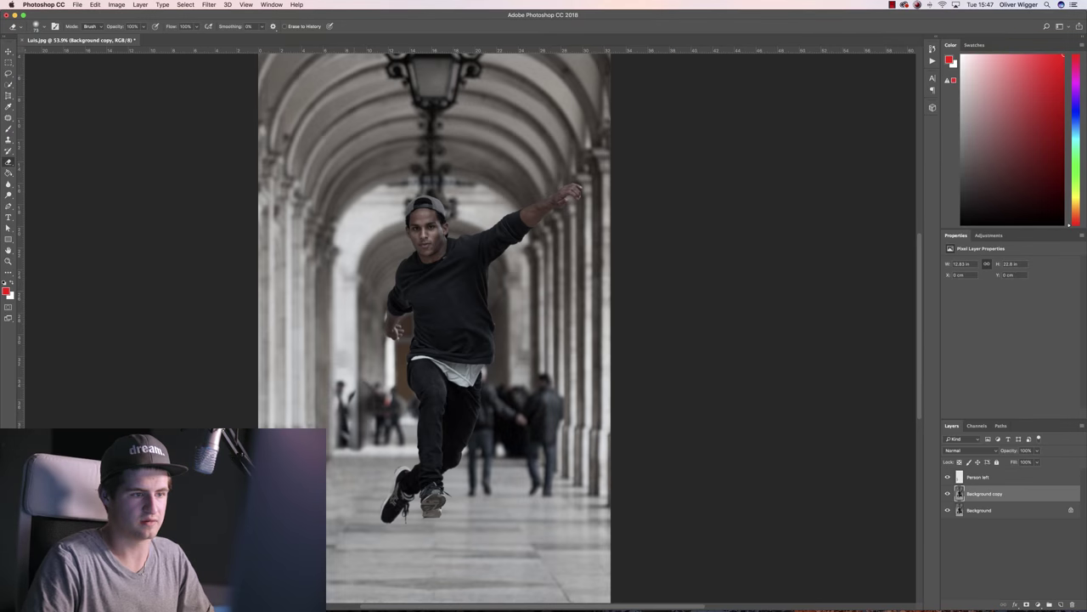
Step: Clone the clean pillar edge and pale column over the dark remnant beside the patched area, using a smaller Clone Stamp brush
{"action": "scroll", "coordinate": [349, 367], "scroll_direction": "up", "scroll_amount": 3}
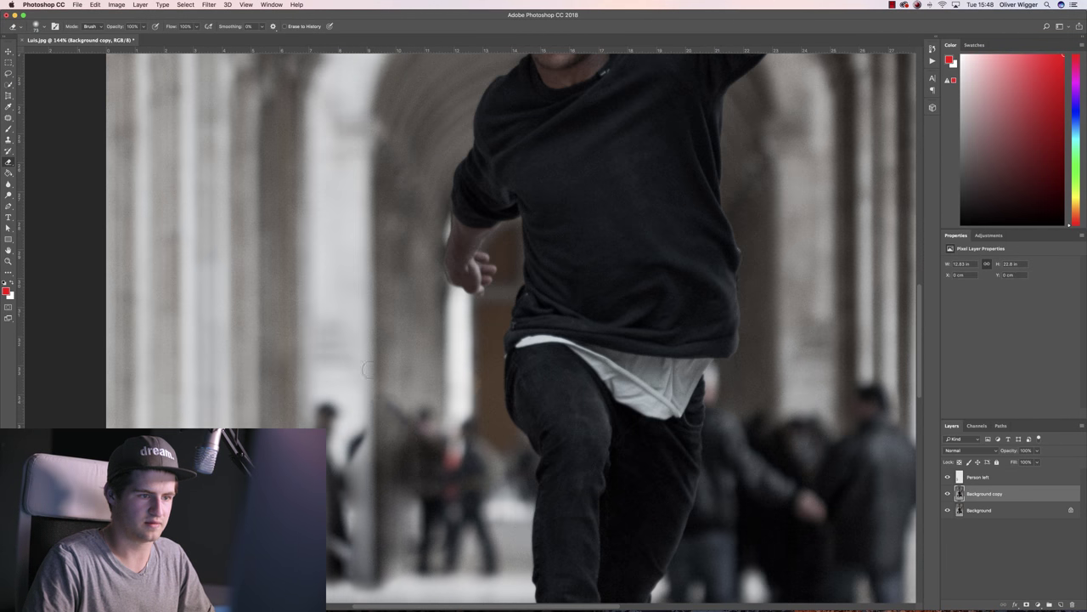
{"action": "scroll", "coordinate": [376, 438], "scroll_direction": "up", "scroll_amount": 3}
{"action": "scroll", "coordinate": [379, 451], "scroll_direction": "down", "scroll_amount": 3}
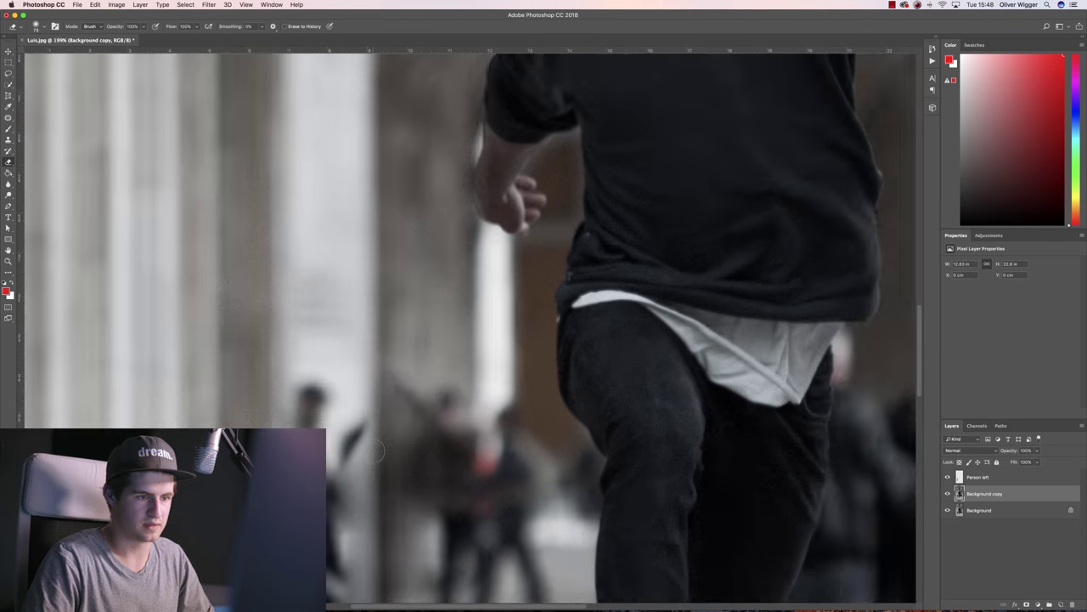
{"action": "scroll", "coordinate": [378, 438], "scroll_direction": "up", "scroll_amount": 4}
{"action": "scroll", "coordinate": [378, 438], "scroll_direction": "down", "scroll_amount": 2}
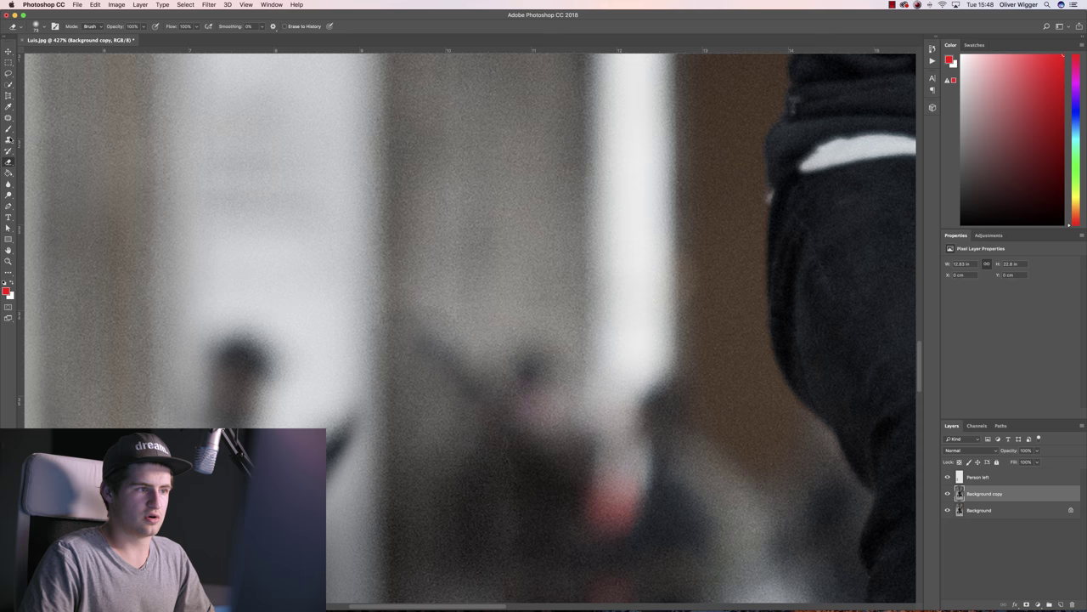
{"action": "left_click", "coordinate": [9, 139]}
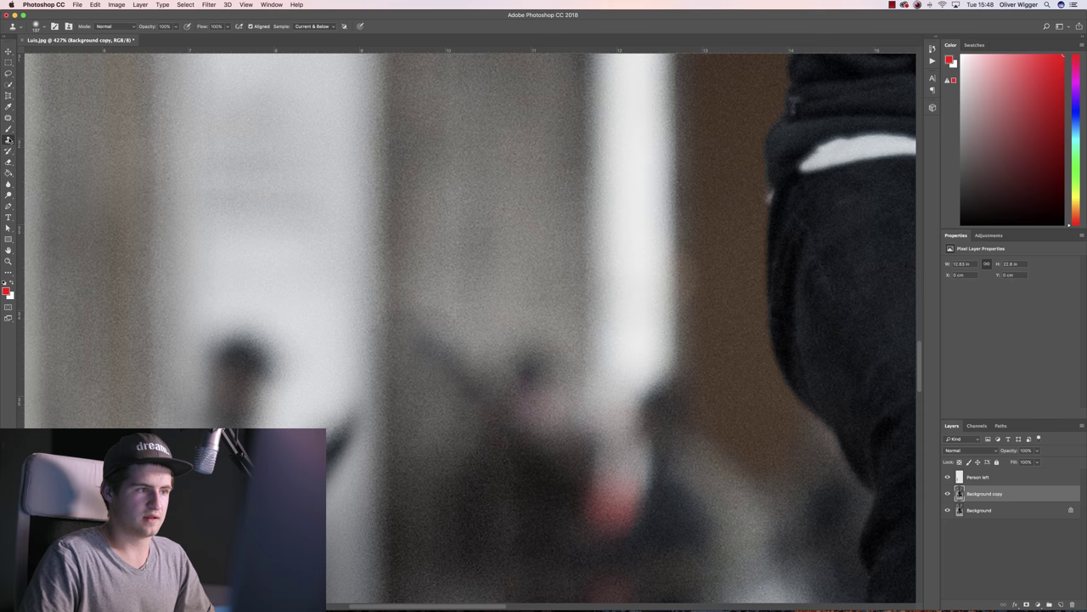
{"action": "left_click", "coordinate": [38, 26]}
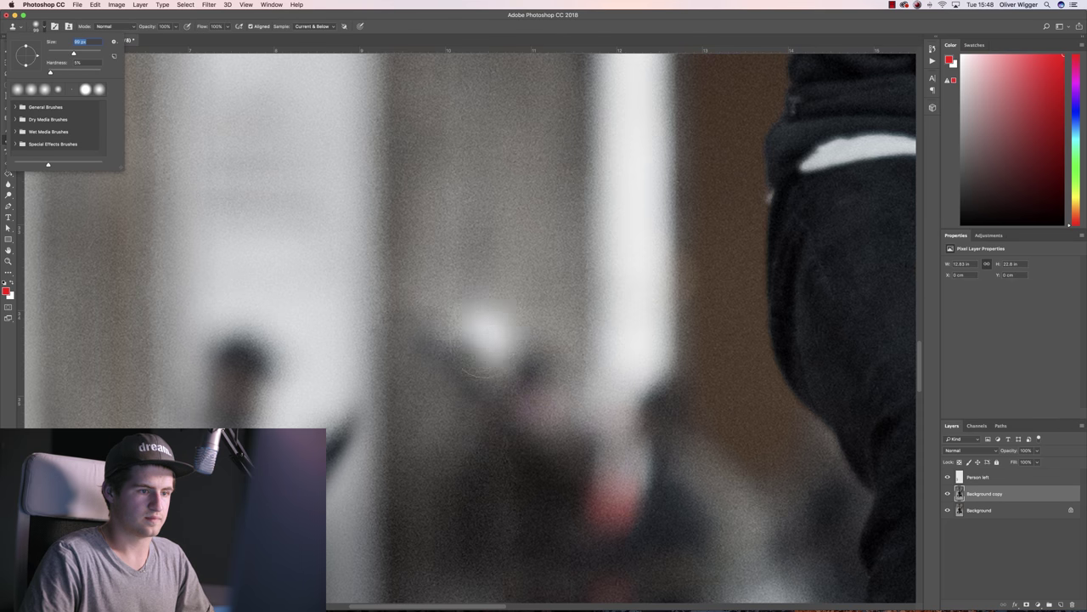
{"action": "left_click", "coordinate": [386, 290], "text": "alt"}
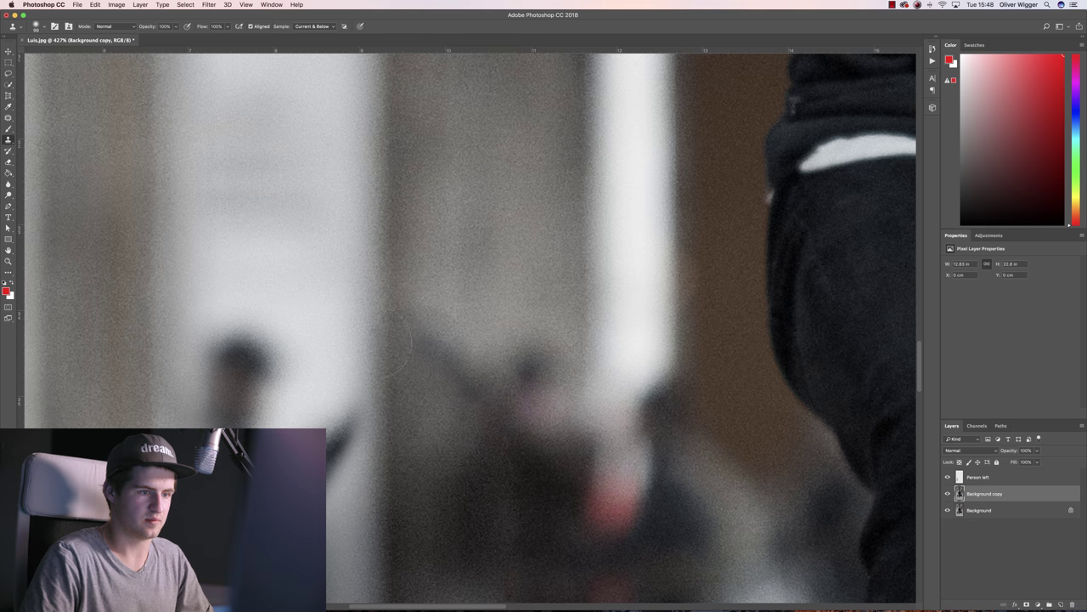
{"action": "left_click_drag", "start_coordinate": [350, 417], "coordinate": [332, 518]}
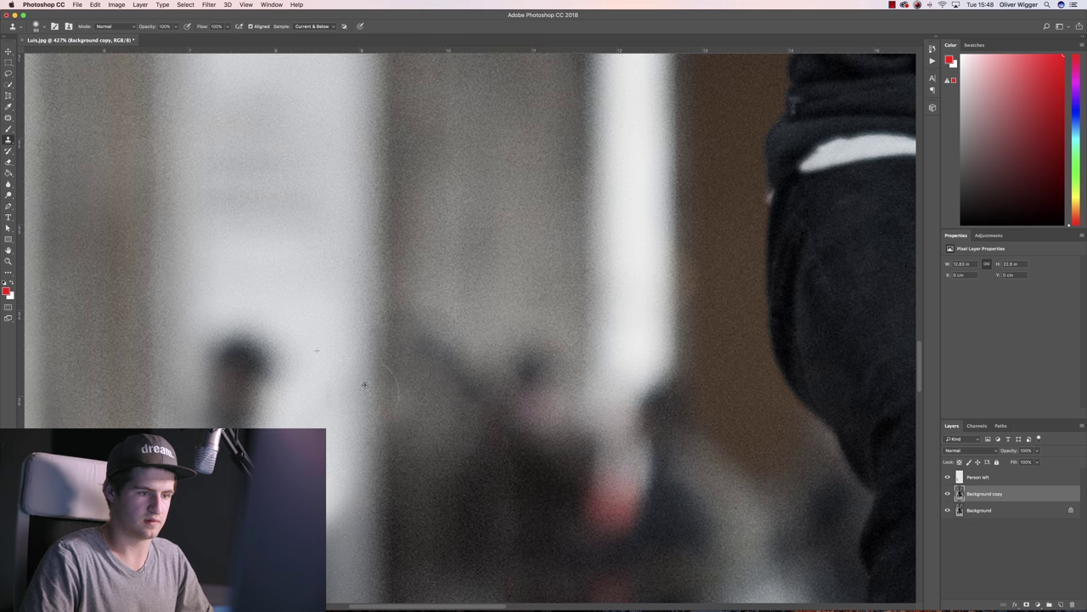
{"action": "scroll", "coordinate": [363, 384], "scroll_direction": "down", "scroll_amount": 10}
{"action": "scroll", "coordinate": [355, 370], "scroll_direction": "up", "scroll_amount": 5}
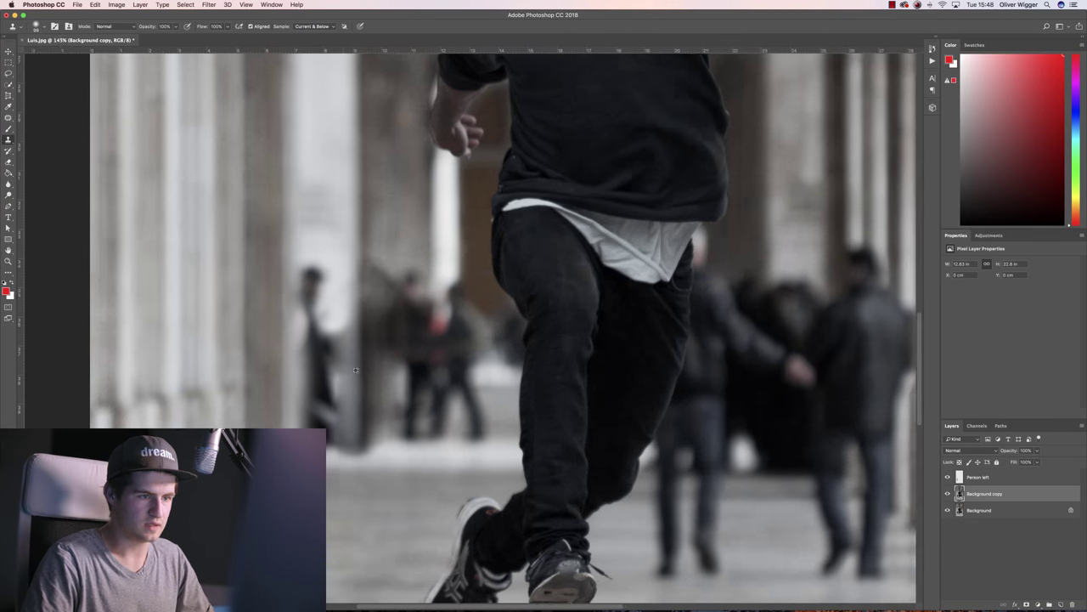
{"action": "scroll", "coordinate": [355, 370], "scroll_direction": "up", "scroll_amount": 3}
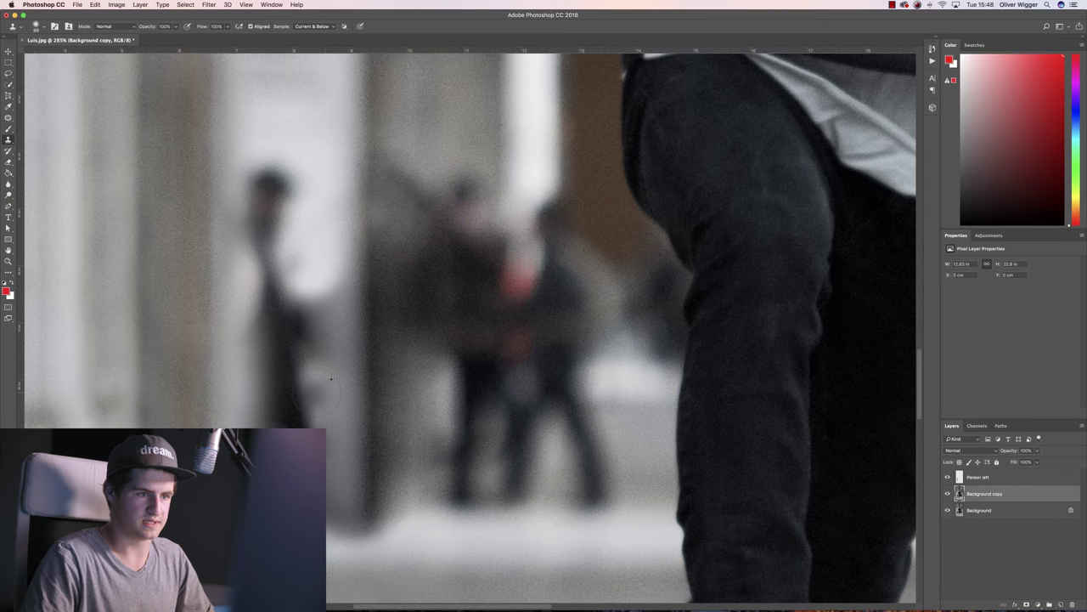
Step: Create a new layer named "People in the Background" above the Person left layer
{"action": "scroll", "coordinate": [331, 377], "scroll_direction": "down", "scroll_amount": 3}
{"action": "left_click", "coordinate": [1012, 477]}
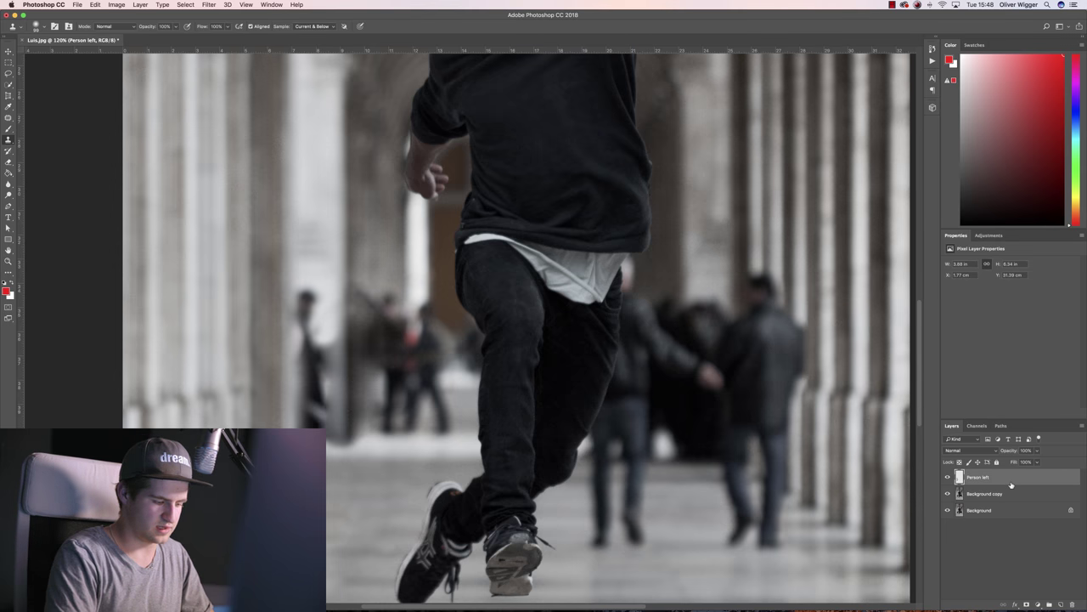
{"action": "key", "text": "super+shift+n"}
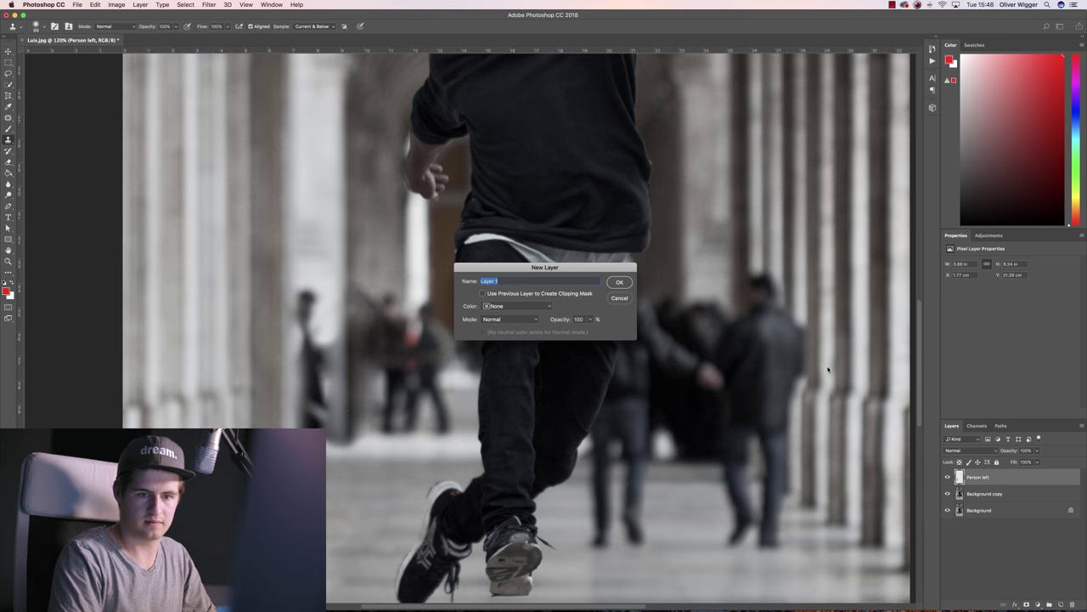
{"action": "type", "text": "Pe"}
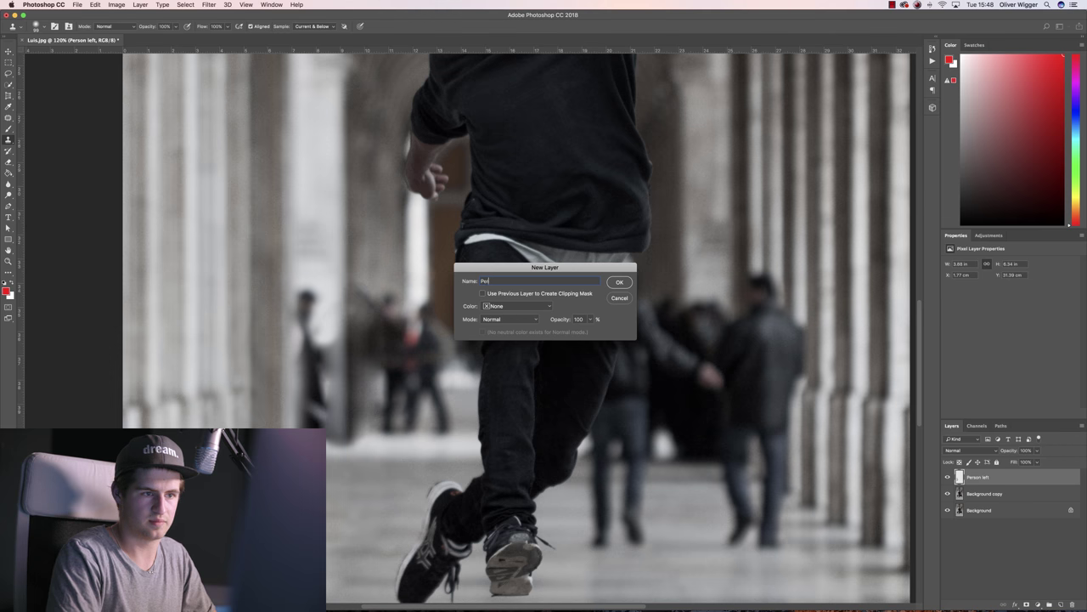
{"action": "type", "text": "ople in the Ba"}
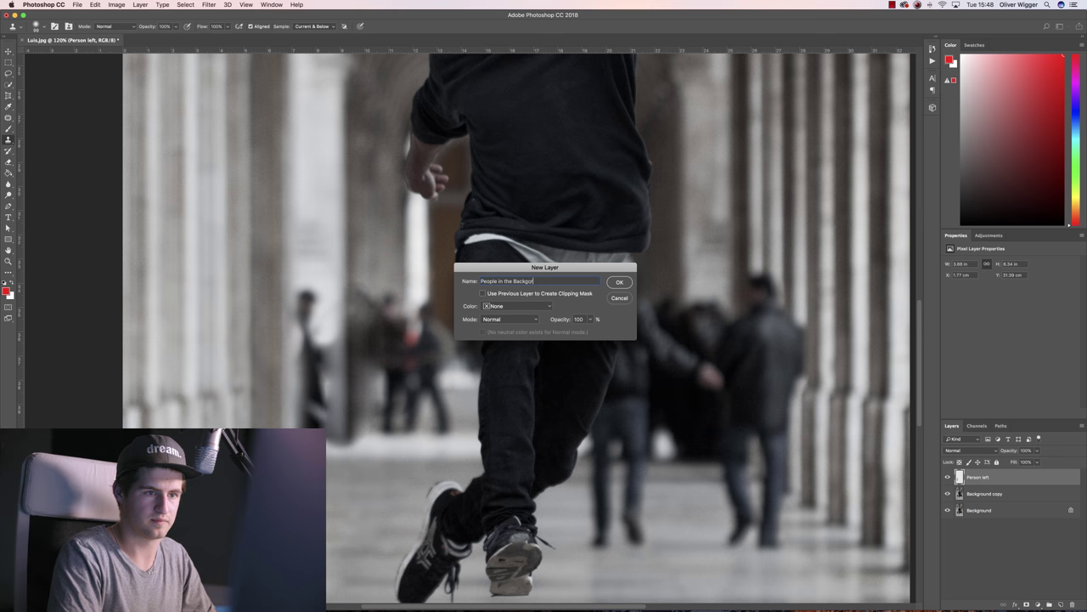
{"action": "type", "text": "ckground"}
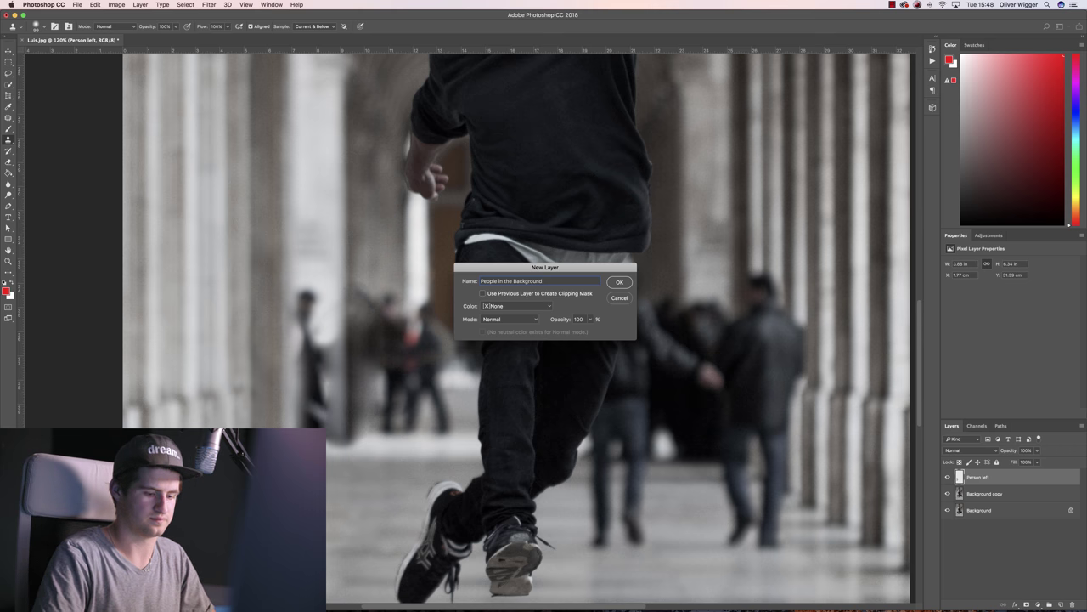
{"action": "key", "text": "Return"}
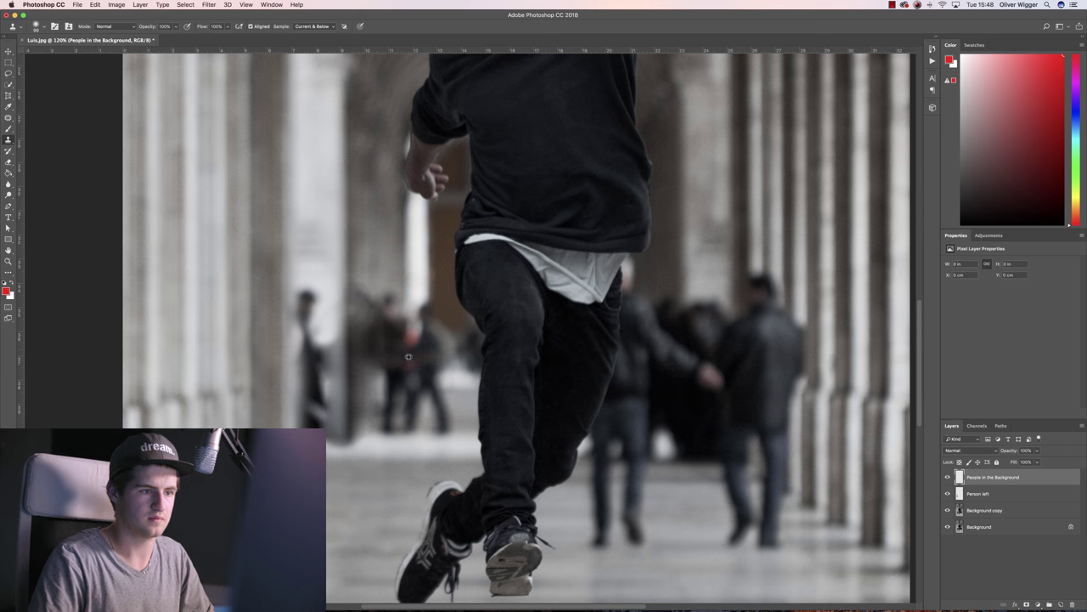
Step: Clone pillar texture over the nearer figure of the distant group, down to the pillar base, using a larger soft Clone Stamp brush
{"action": "scroll", "coordinate": [406, 313], "scroll_direction": "up", "scroll_amount": 2}
{"action": "scroll", "coordinate": [406, 313], "scroll_direction": "up", "scroll_amount": 2}
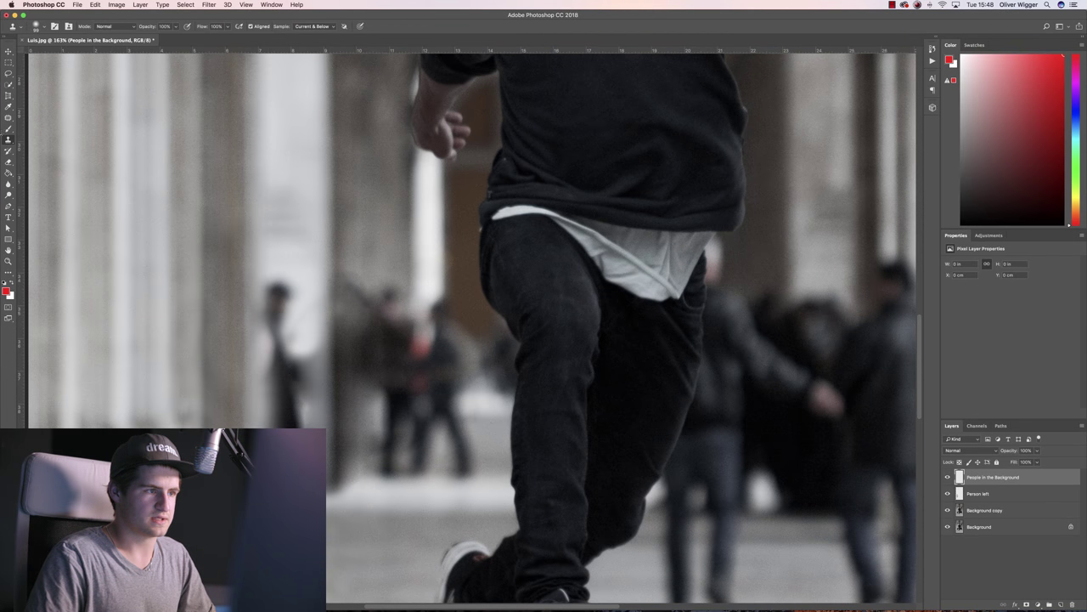
{"action": "left_click", "coordinate": [45, 27]}
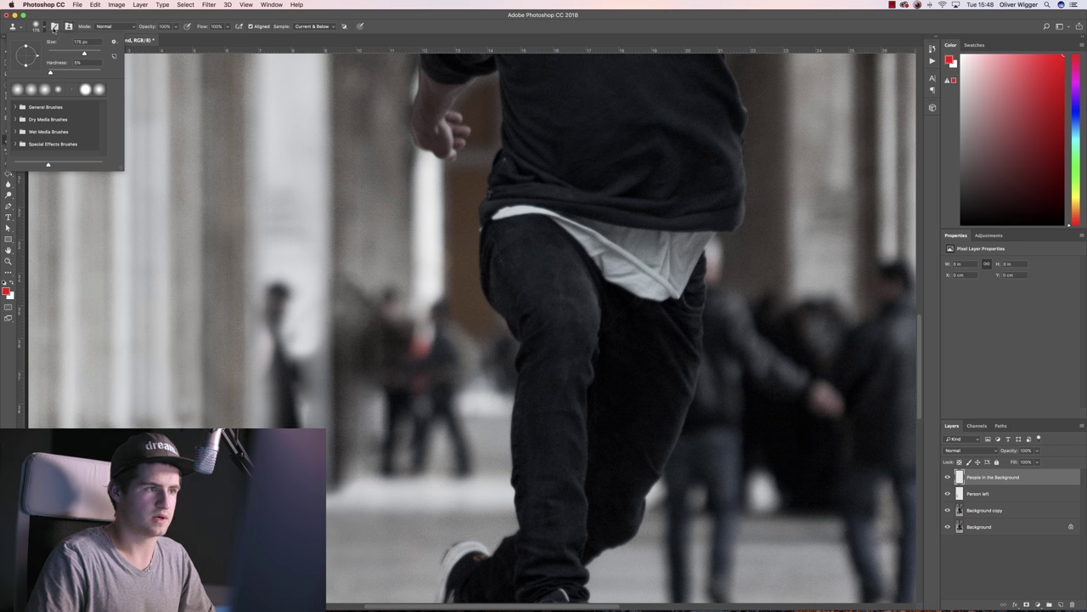
{"action": "left_click", "coordinate": [46, 28]}
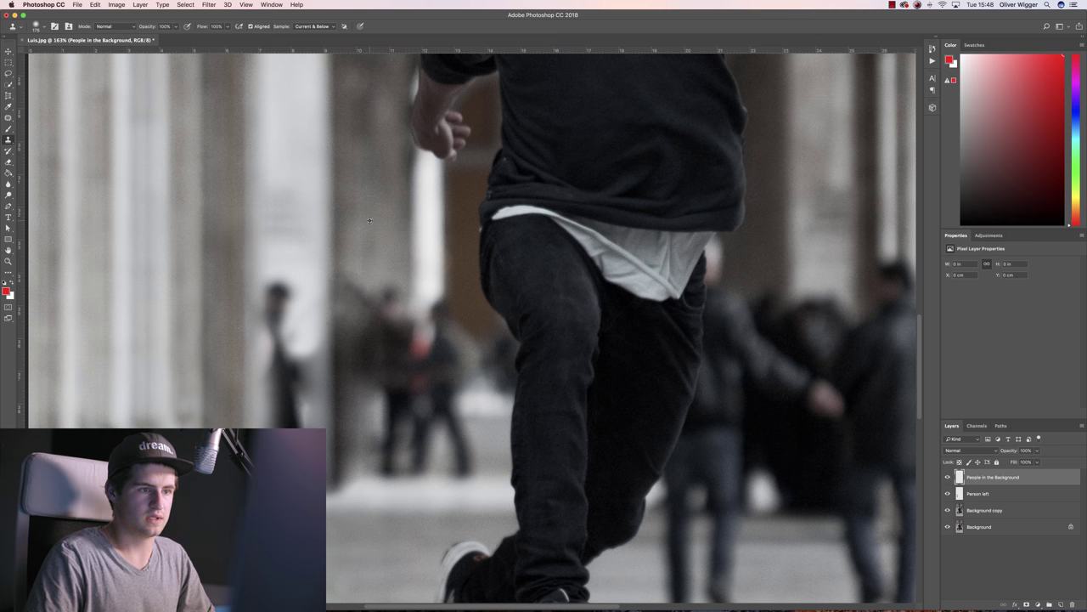
{"action": "mouse_move", "coordinate": [375, 268]}
{"action": "left_mouse_down"}
{"action": "mouse_move", "coordinate": [384, 387]}
{"action": "mouse_move", "coordinate": [386, 307]}
{"action": "left_mouse_up"}
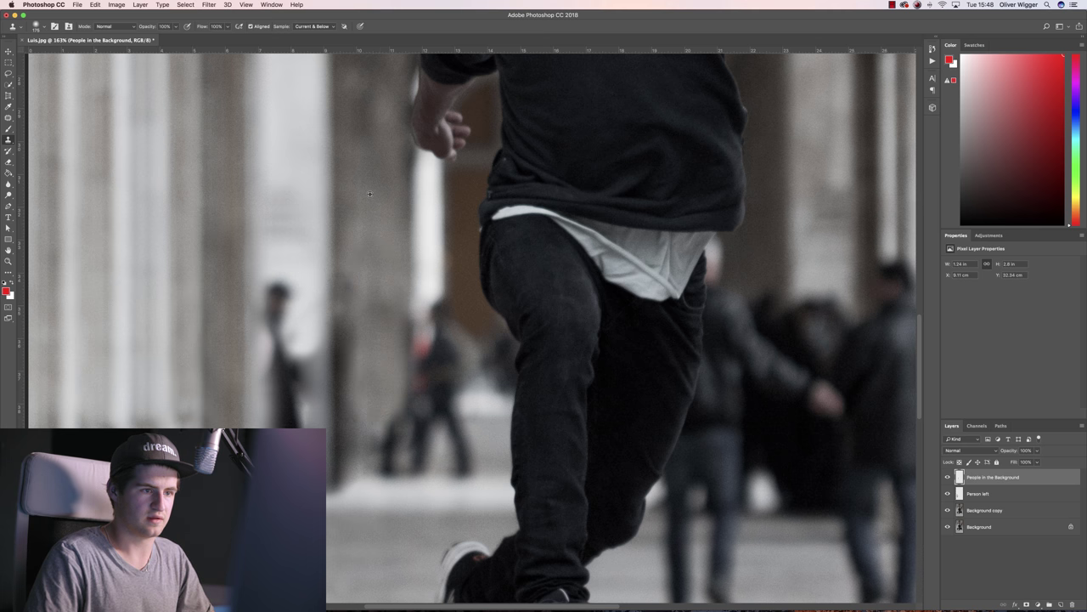
{"action": "mouse_move", "coordinate": [406, 393]}
{"action": "left_mouse_down"}
{"action": "mouse_move", "coordinate": [397, 442]}
{"action": "mouse_move", "coordinate": [387, 433]}
{"action": "mouse_move", "coordinate": [382, 467]}
{"action": "mouse_move", "coordinate": [365, 480]}
{"action": "left_mouse_up"}
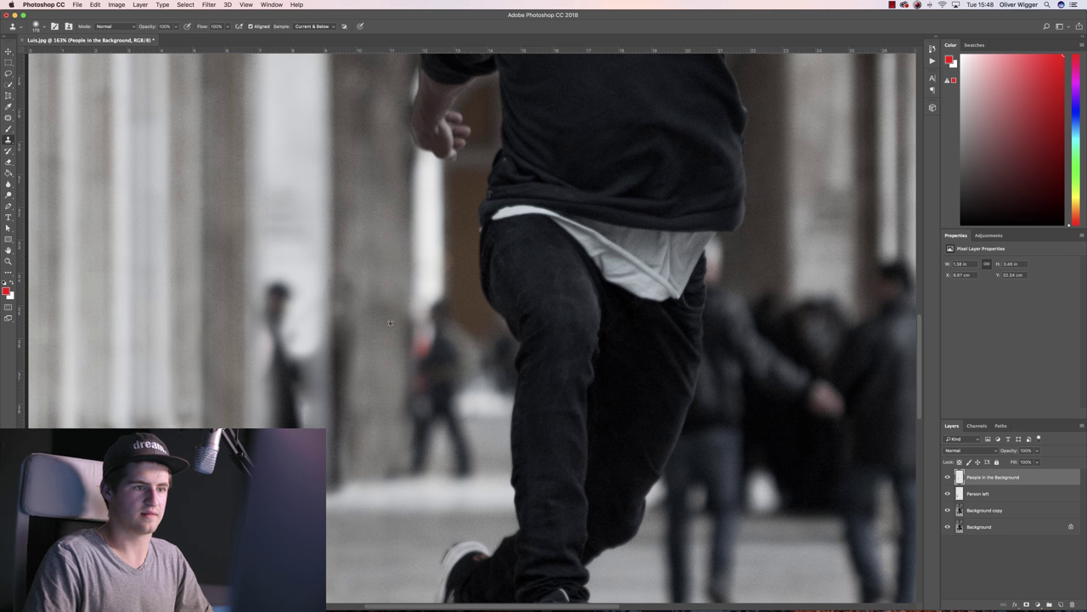
Step: Examine the cloned pillar and the remaining background people in the whole photo and close up
{"action": "scroll", "coordinate": [370, 213], "scroll_direction": "down", "scroll_amount": 1}
{"action": "scroll", "coordinate": [370, 212], "scroll_direction": "down", "scroll_amount": 10}
{"action": "scroll", "coordinate": [624, 325], "scroll_direction": "up", "scroll_amount": 6}
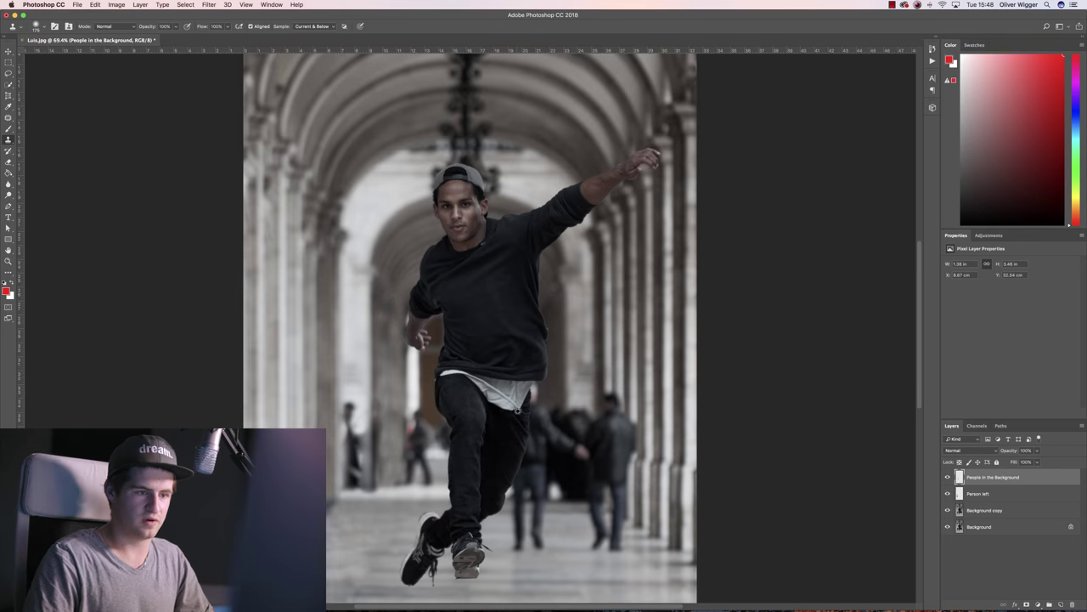
{"action": "scroll", "coordinate": [517, 406], "scroll_direction": "up", "scroll_amount": 1}
{"action": "scroll", "coordinate": [517, 406], "scroll_direction": "up", "scroll_amount": 8}
{"action": "scroll", "coordinate": [456, 457], "scroll_direction": "down", "scroll_amount": 1}
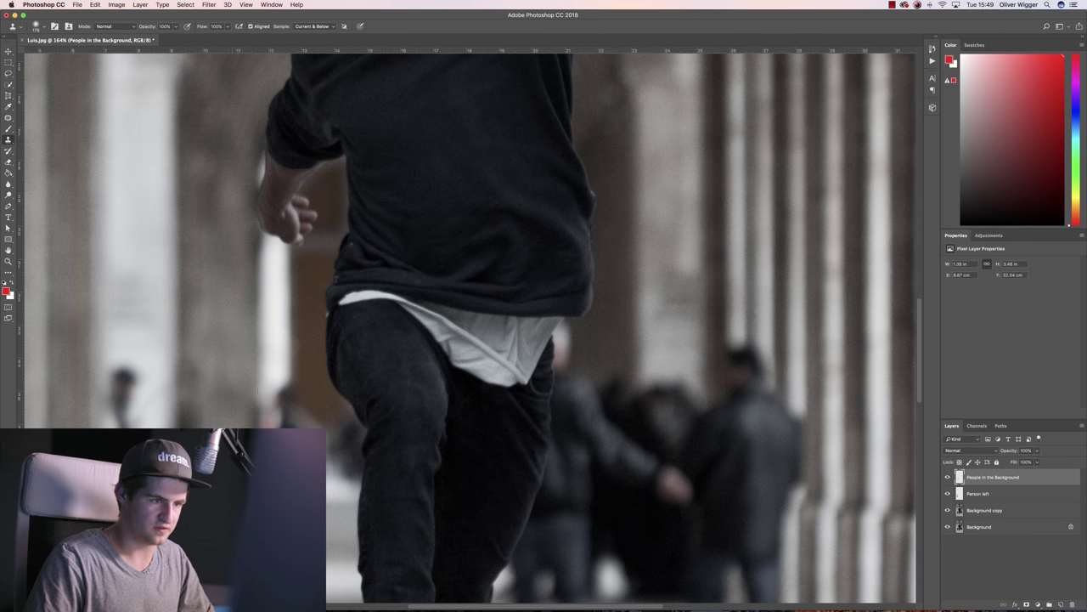
{"action": "scroll", "coordinate": [242, 422], "scroll_direction": "down", "scroll_amount": 8}
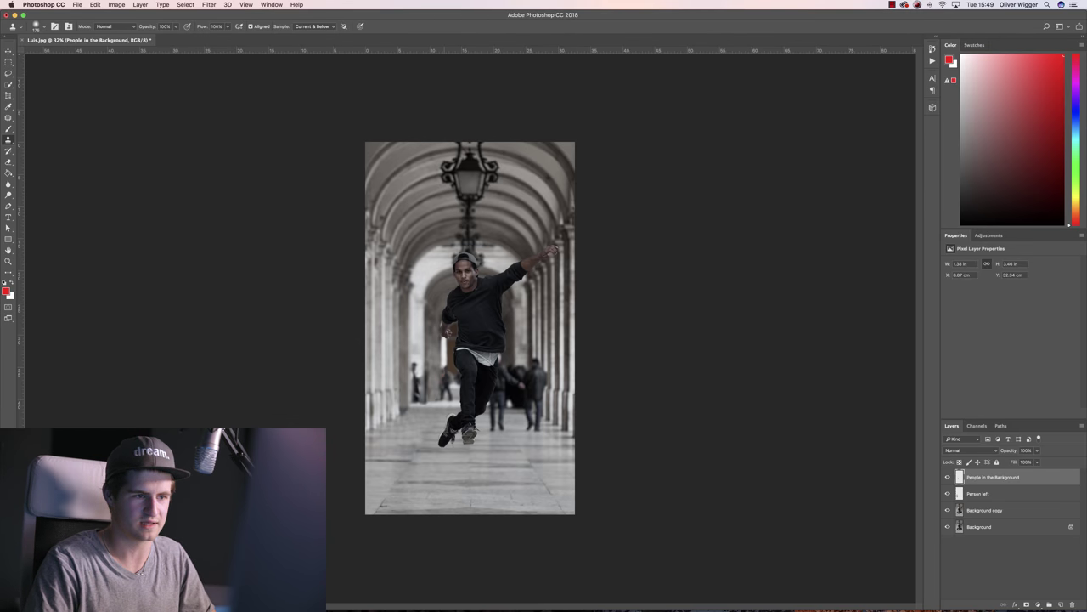
{"action": "scroll", "coordinate": [423, 377], "scroll_direction": "up", "scroll_amount": 10}
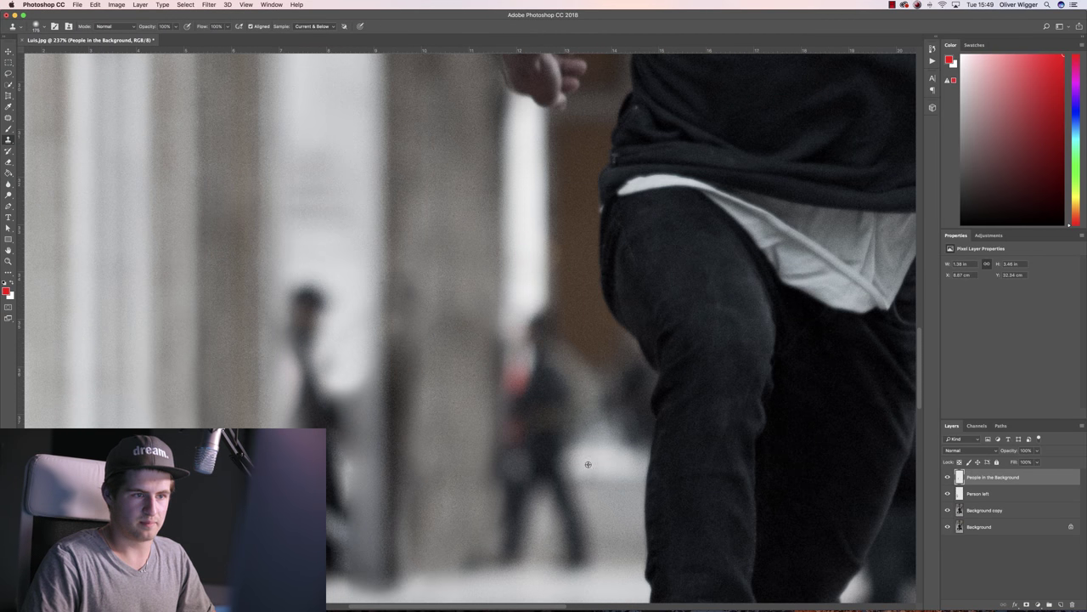
{"action": "scroll", "coordinate": [588, 464], "scroll_direction": "down", "scroll_amount": 1}
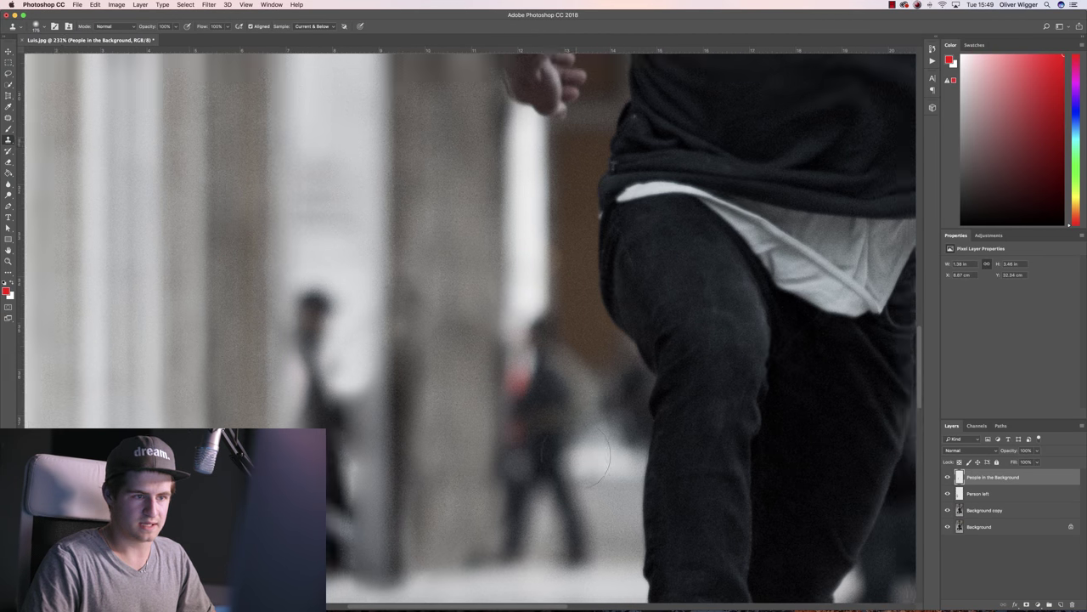
Step: Set the Brush tool to Soft Light mode with black (#000000) as the foreground colour
{"action": "left_click", "coordinate": [8, 129]}
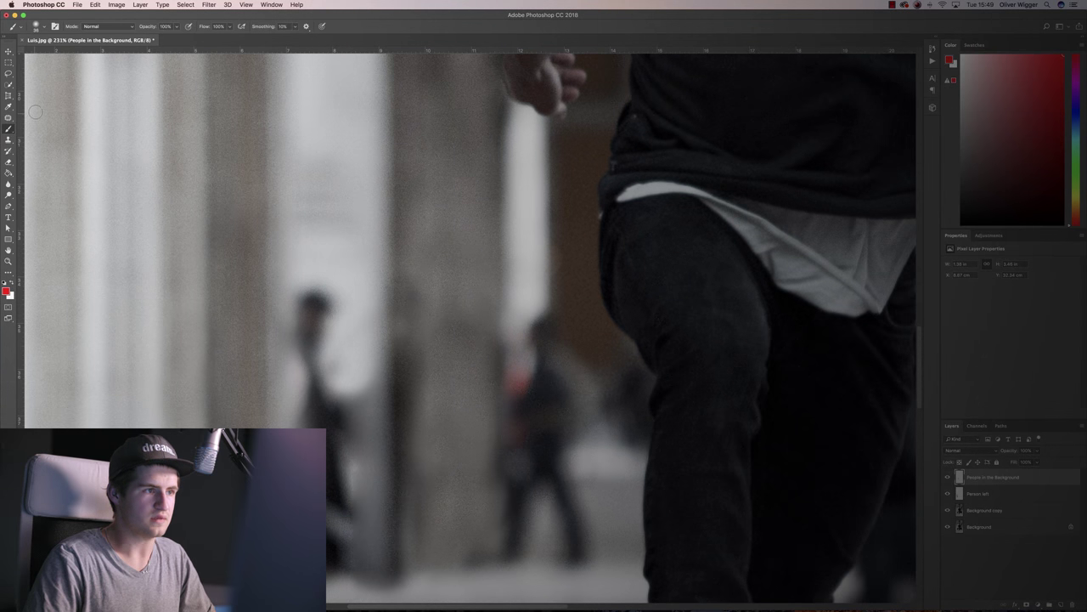
{"action": "left_click", "coordinate": [82, 28]}
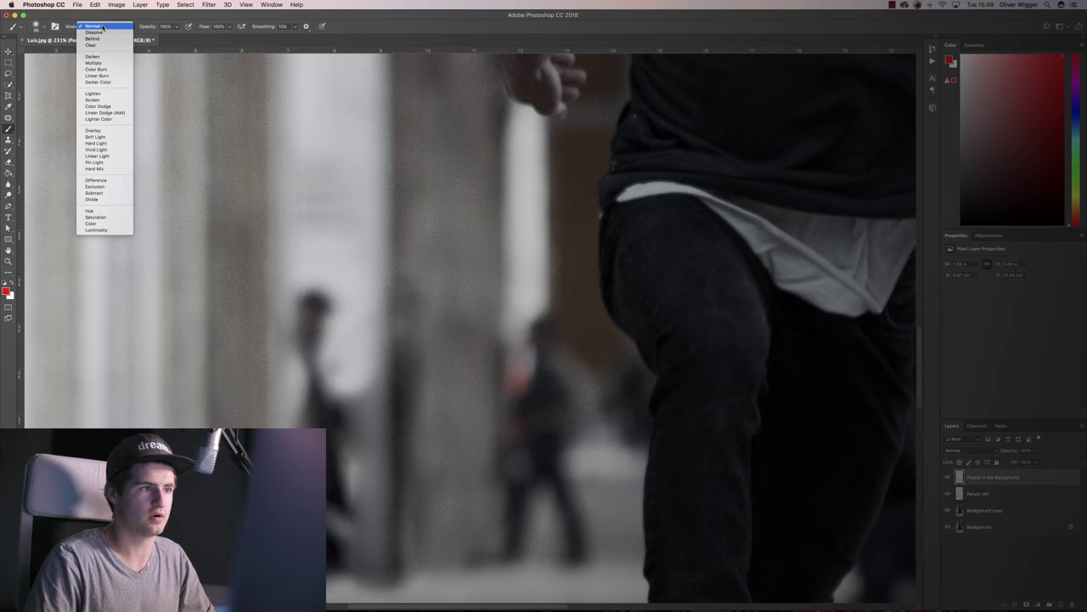
{"action": "left_click", "coordinate": [96, 137]}
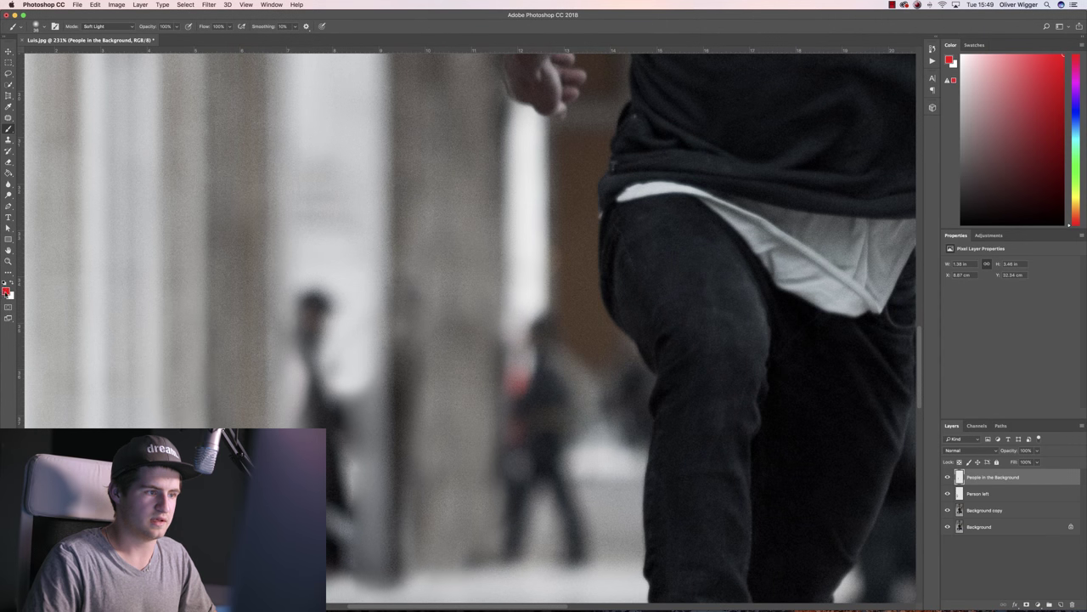
{"action": "left_click", "coordinate": [6, 291]}
{"action": "left_click_drag", "start_coordinate": [678, 358], "coordinate": [576, 414]}
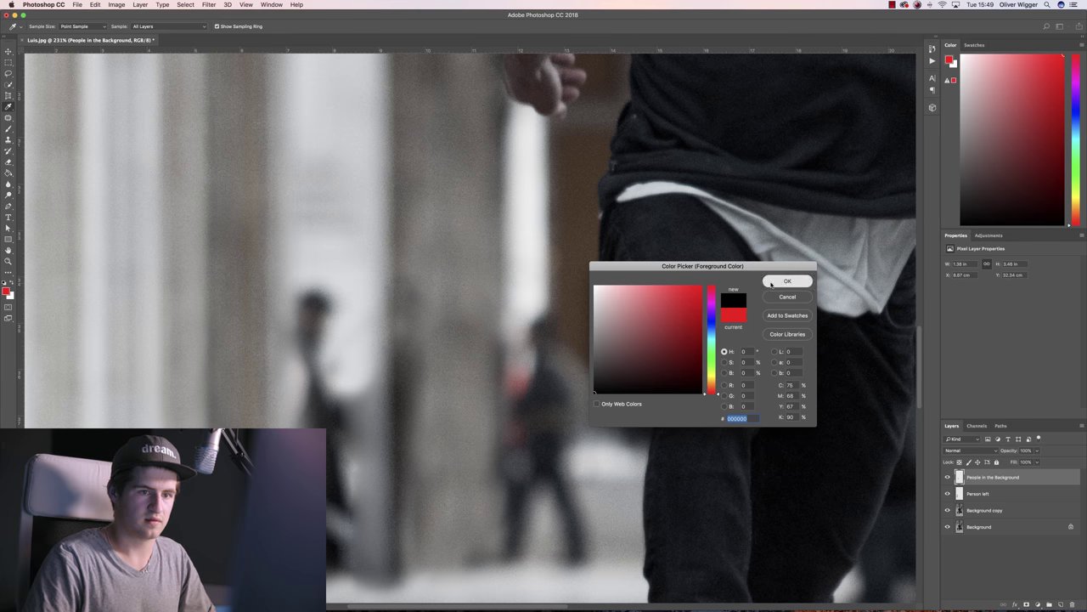
{"action": "left_click", "coordinate": [788, 282]}
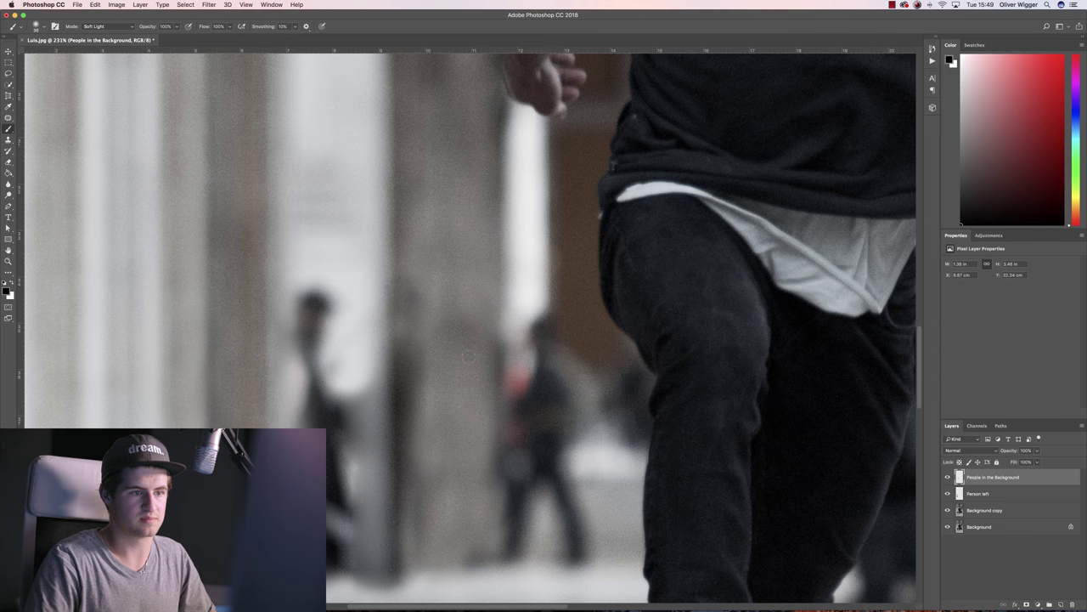
Step: Set the brush to 50% opacity and 70% flow, and enlarge its tip
{"action": "left_click", "coordinate": [178, 27]}
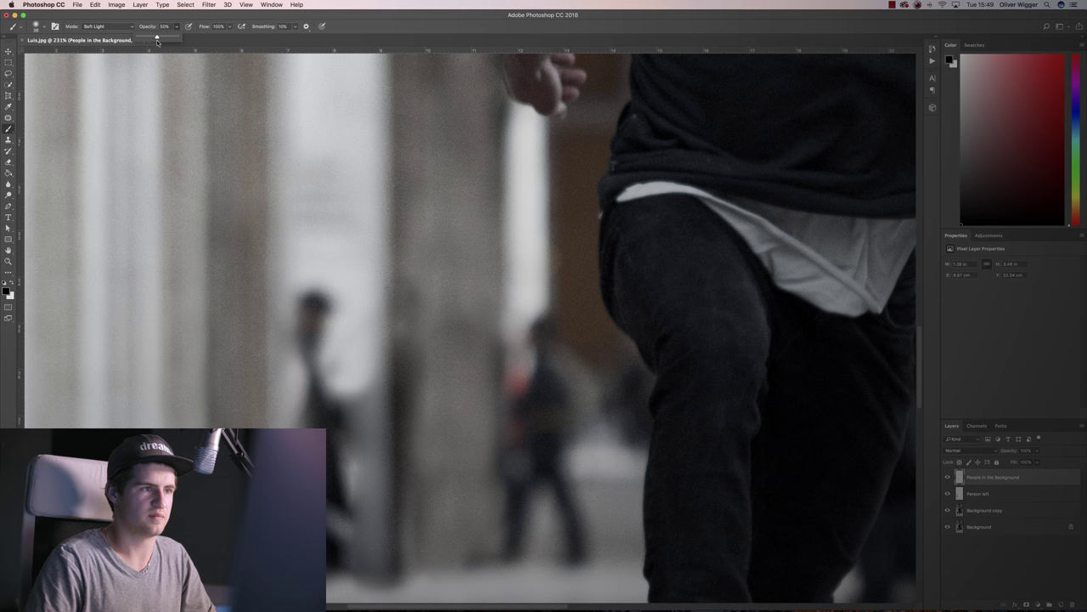
{"action": "left_click_drag", "start_coordinate": [230, 27], "coordinate": [228, 38]}
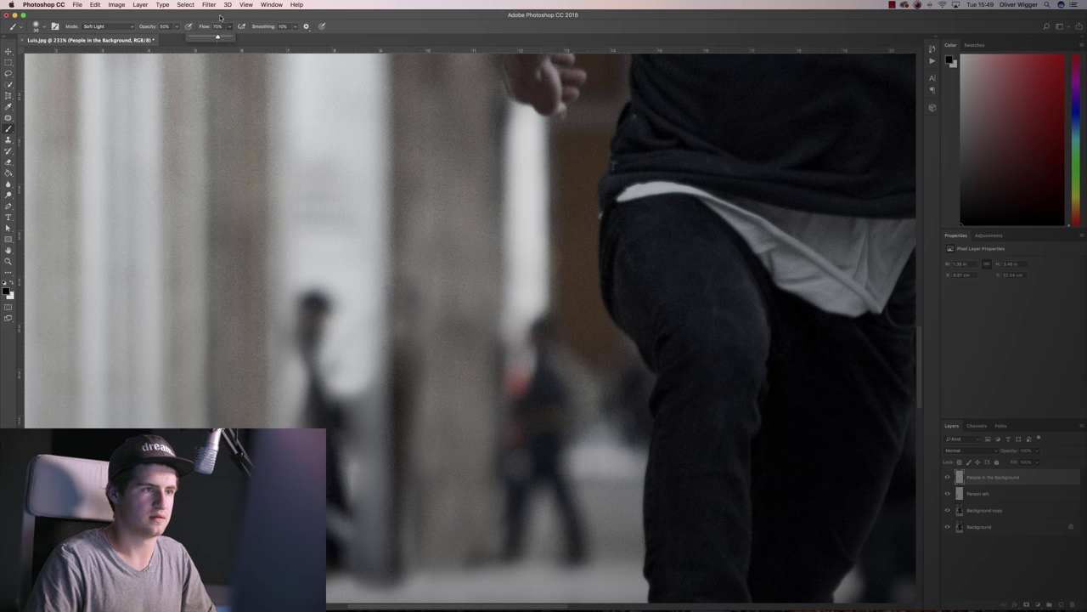
{"action": "left_click", "coordinate": [220, 17]}
{"action": "left_click", "coordinate": [39, 27]}
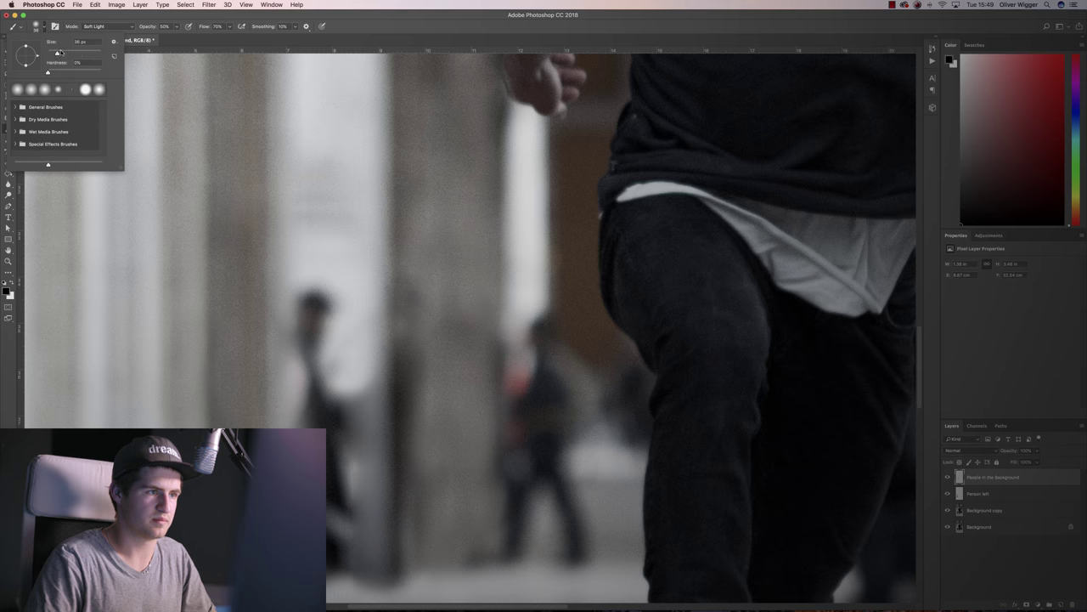
{"action": "left_click", "coordinate": [68, 19]}
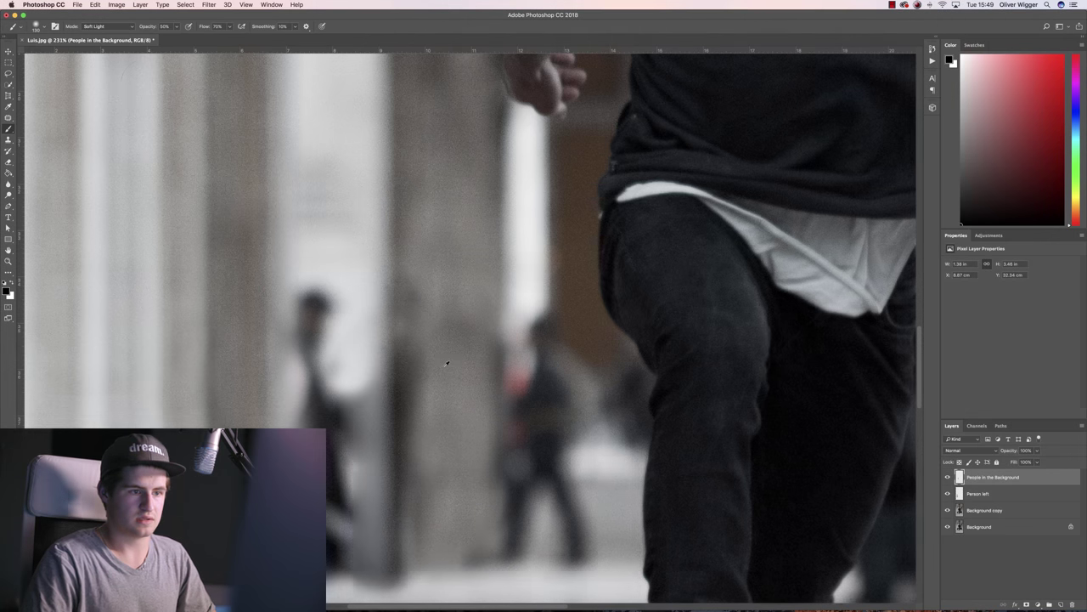
Step: Darken the cloned pillar area beside the distant figures with a black Soft Light brush stroke
{"action": "scroll", "coordinate": [447, 364], "scroll_direction": "down", "scroll_amount": 5}
{"action": "scroll", "coordinate": [470, 385], "scroll_direction": "up", "scroll_amount": 4}
{"action": "scroll", "coordinate": [470, 384], "scroll_direction": "up", "scroll_amount": 4}
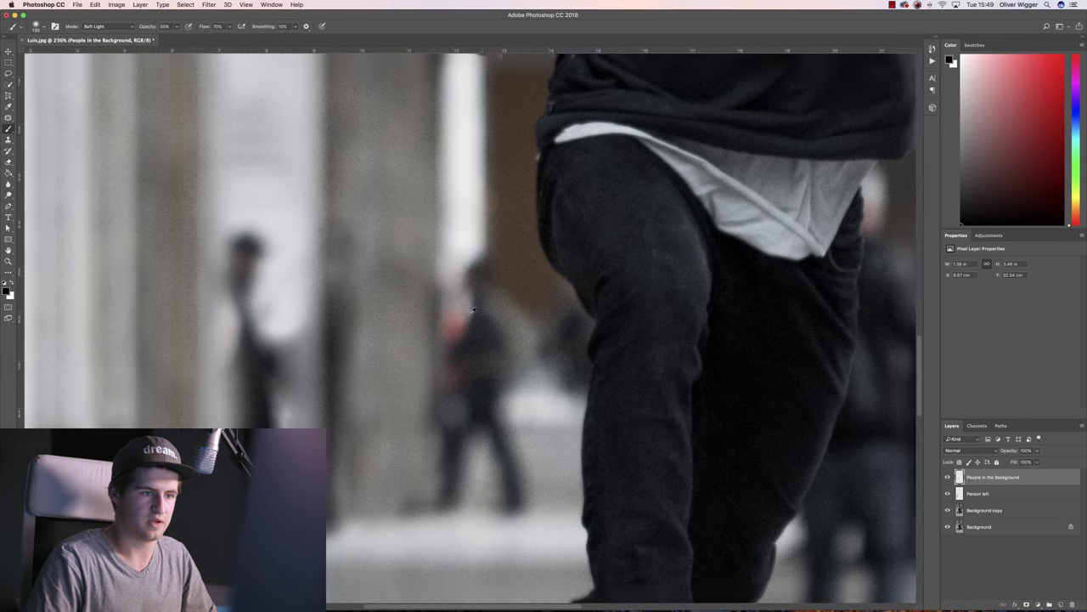
{"action": "scroll", "coordinate": [474, 387], "scroll_direction": "down", "scroll_amount": 6}
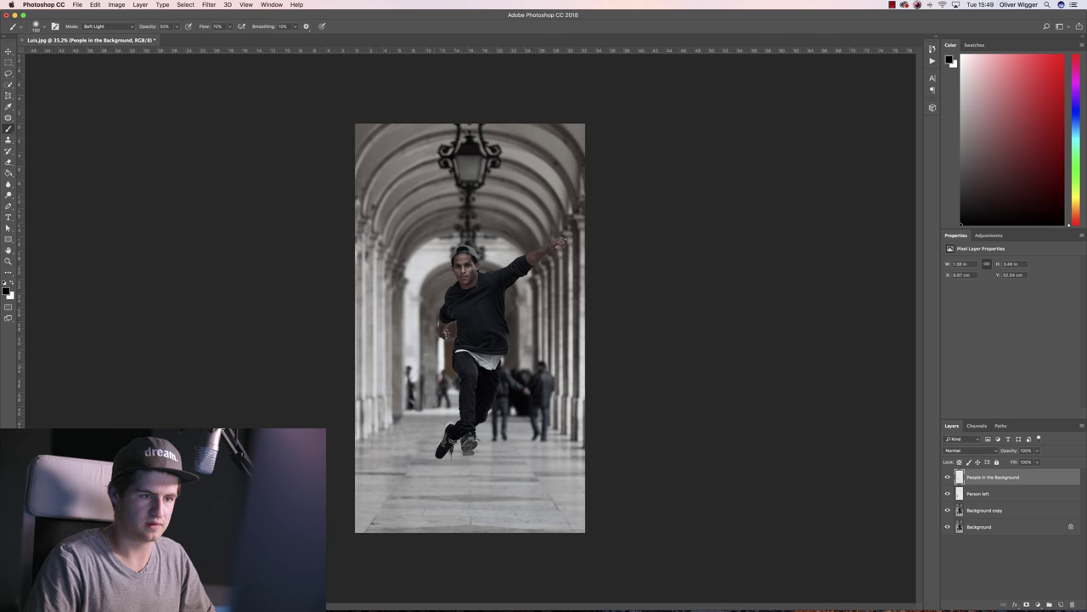
{"action": "left_click_drag", "start_coordinate": [400, 396], "coordinate": [413, 386]}
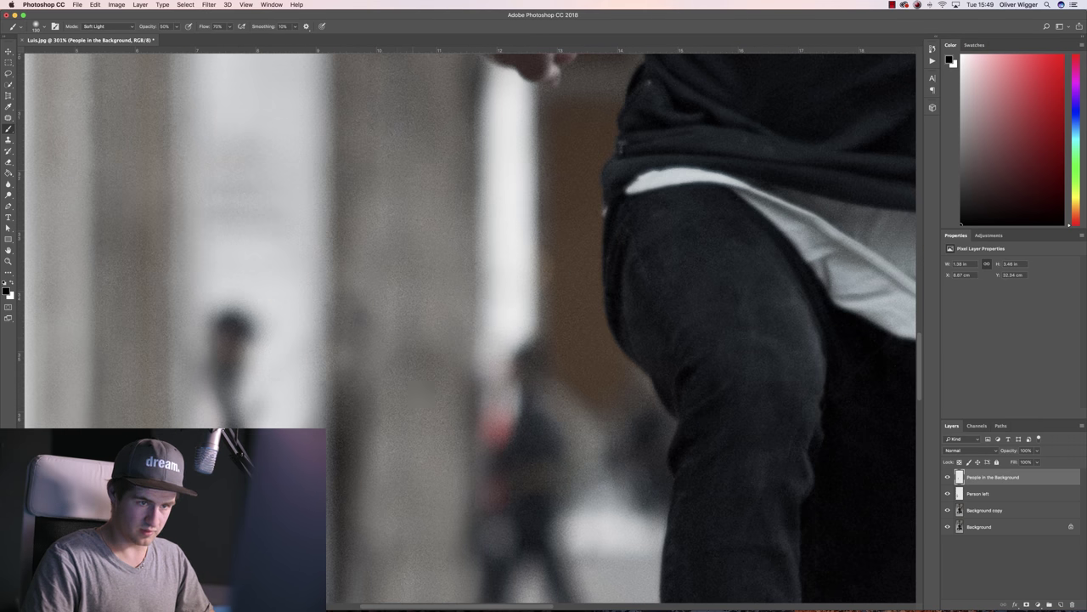
Step: Swap the foreground colour to white and lighten the shaded patch on the cloned pillar
{"action": "left_click", "coordinate": [12, 283]}
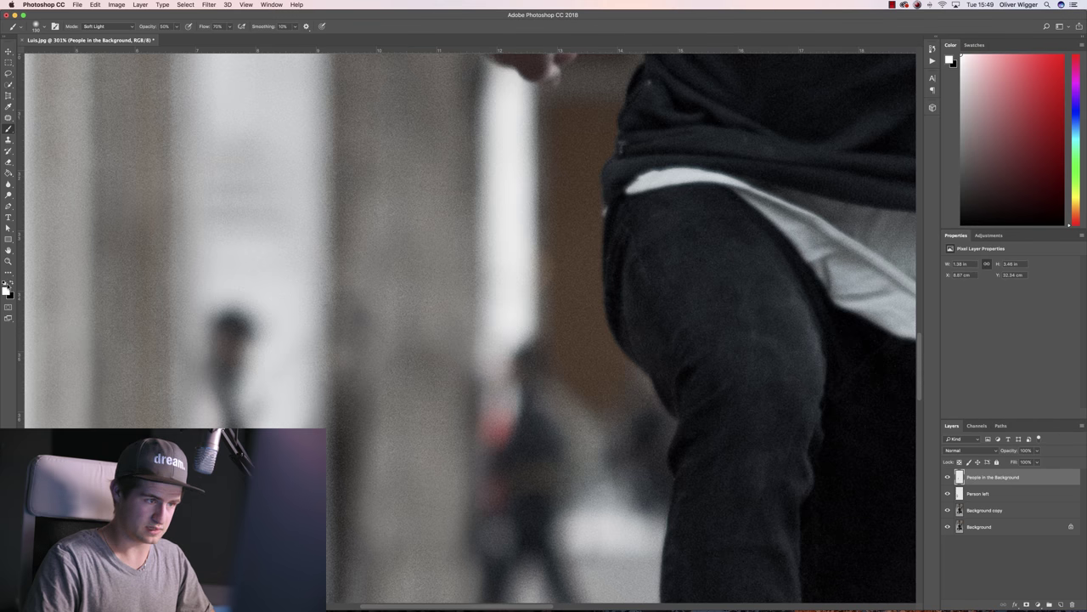
{"action": "mouse_move", "coordinate": [410, 349]}
{"action": "left_mouse_down"}
{"action": "mouse_move", "coordinate": [401, 368]}
{"action": "mouse_move", "coordinate": [414, 421]}
{"action": "mouse_move", "coordinate": [396, 367]}
{"action": "left_mouse_up"}
{"action": "scroll", "coordinate": [416, 380], "scroll_direction": "down", "scroll_amount": 6}
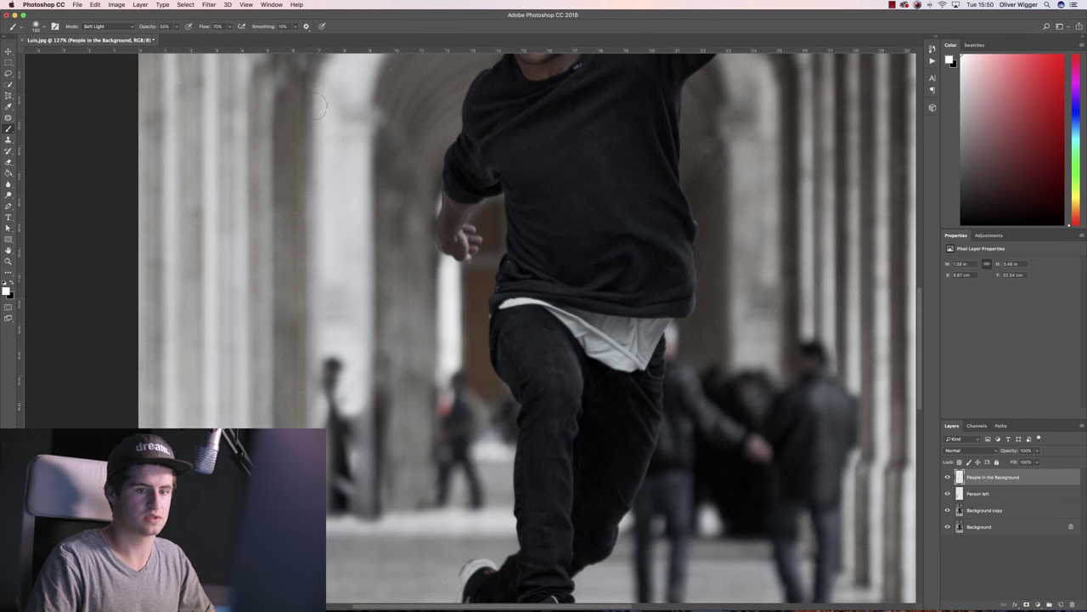
Step: Lower the brush opacity to 25% and dab white lightly on the cloned pillar to even out its tone
{"action": "left_click_drag", "start_coordinate": [176, 27], "coordinate": [169, 39]}
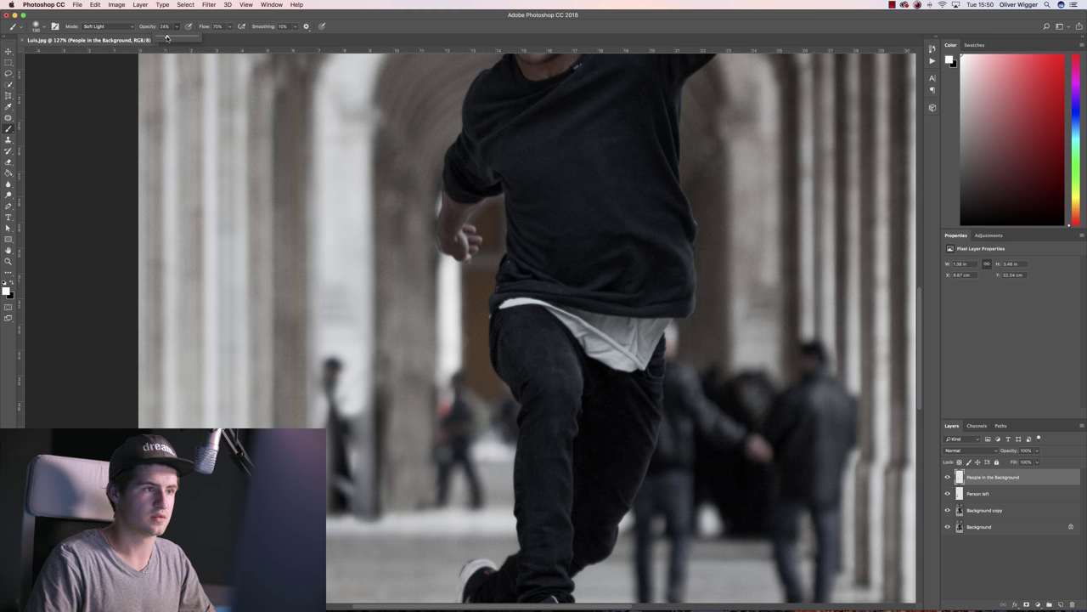
{"action": "left_click", "coordinate": [180, 14]}
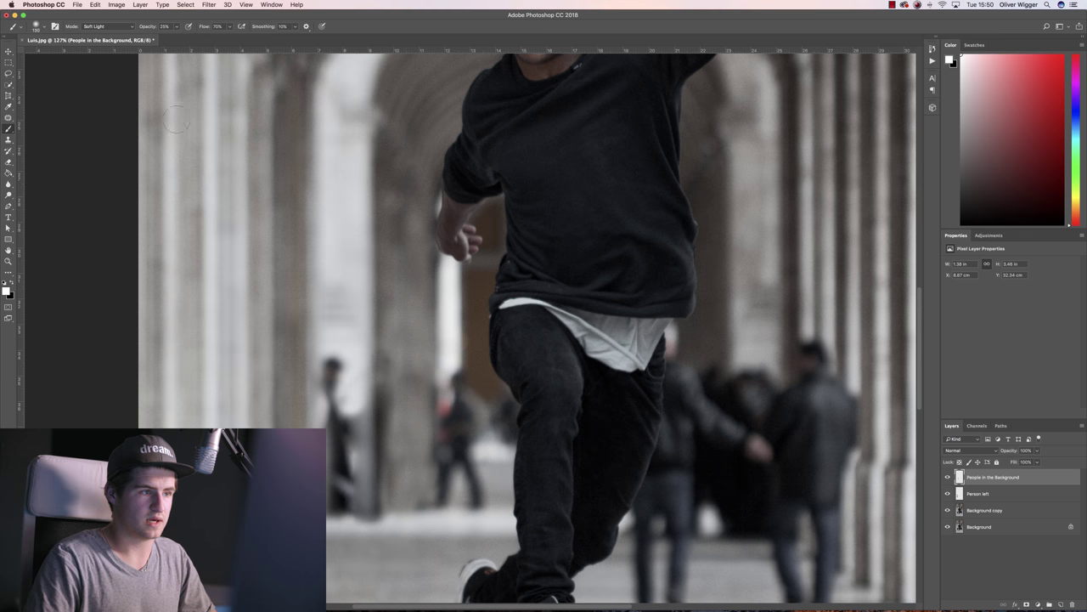
{"action": "left_click", "coordinate": [412, 379]}
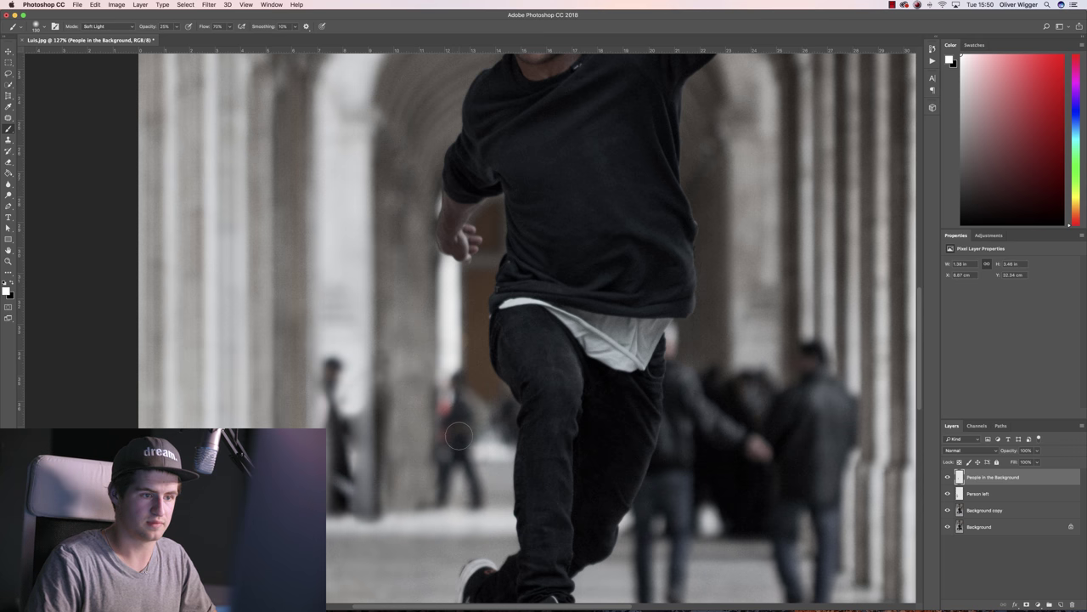
{"action": "scroll", "coordinate": [379, 420], "scroll_direction": "down", "scroll_amount": 2}
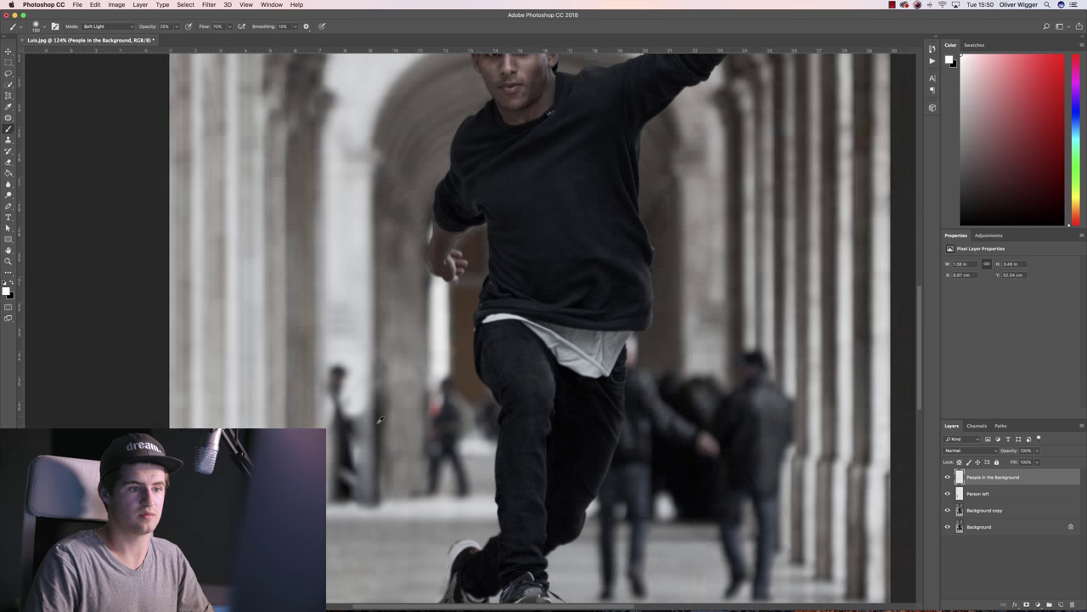
{"action": "scroll", "coordinate": [393, 417], "scroll_direction": "up", "scroll_amount": 3}
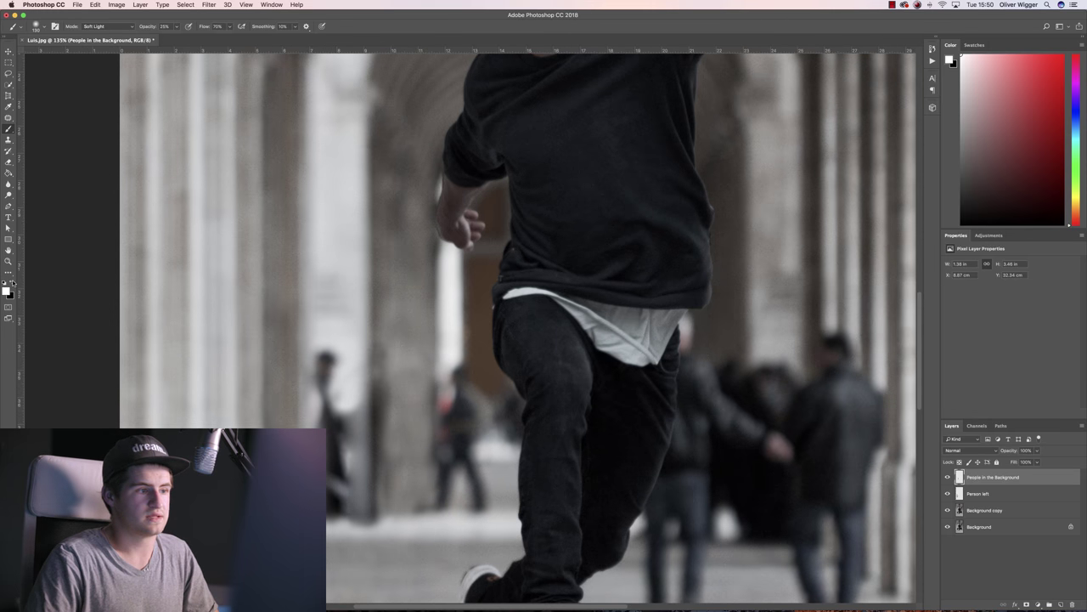
Step: Examine the retouched pillar and the remaining distant figures beside it, both in full view and close up
{"action": "key", "text": "x"}
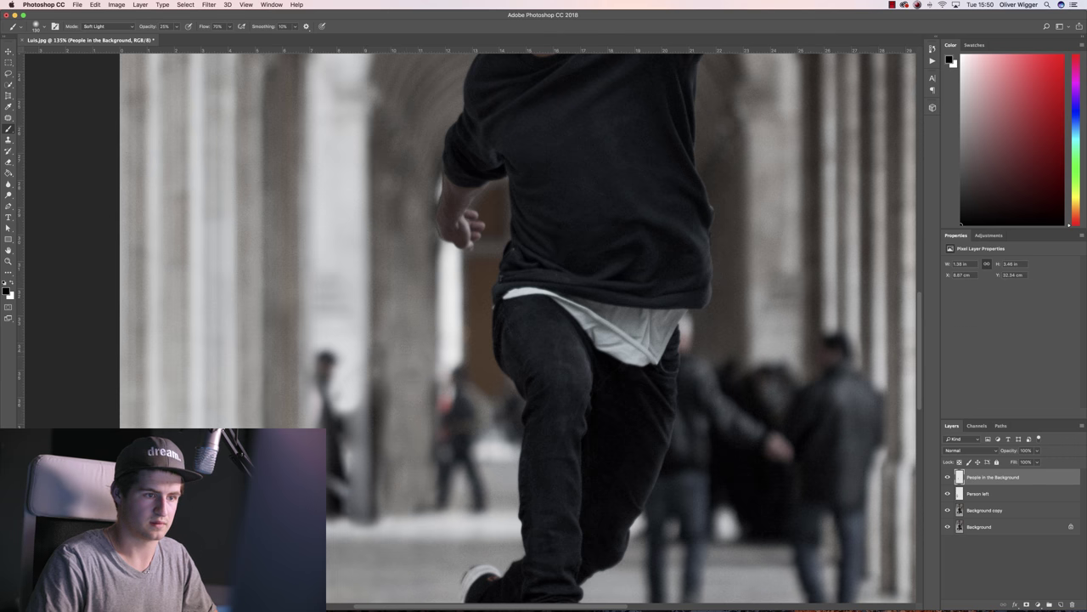
{"action": "key", "text": "super+0"}
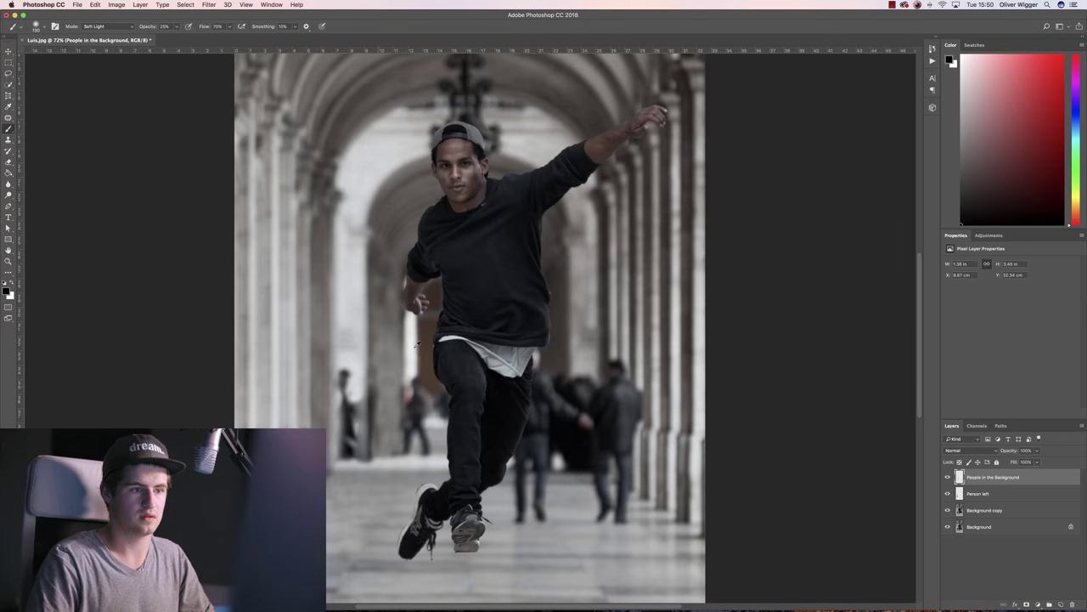
{"action": "scroll", "coordinate": [417, 342], "scroll_direction": "up", "scroll_amount": 5}
{"action": "scroll", "coordinate": [401, 360], "scroll_direction": "down", "scroll_amount": 6}
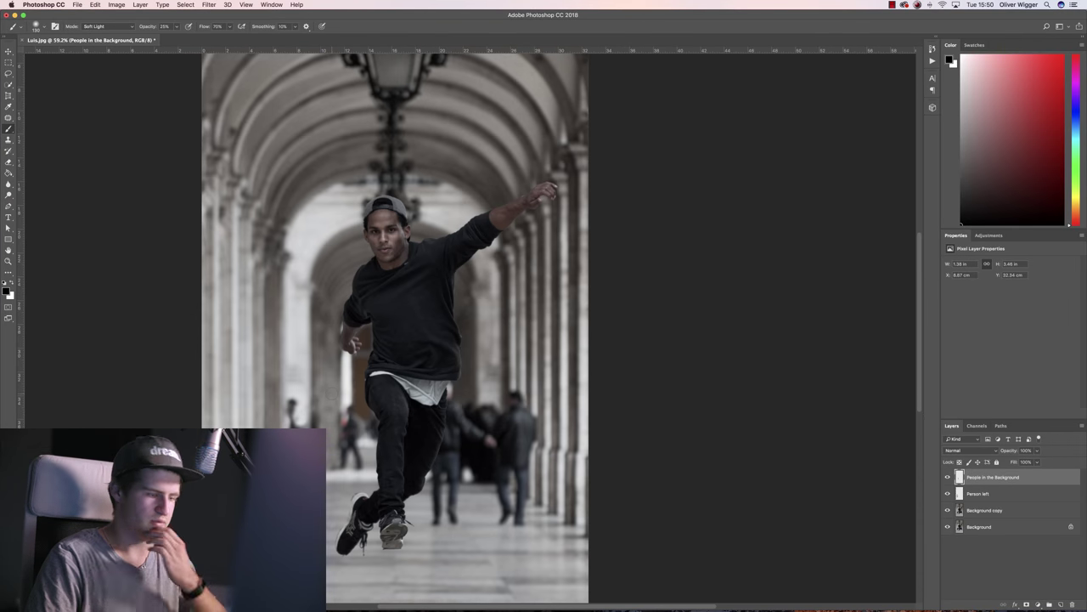
{"action": "scroll", "coordinate": [303, 402], "scroll_direction": "up", "scroll_amount": 8}
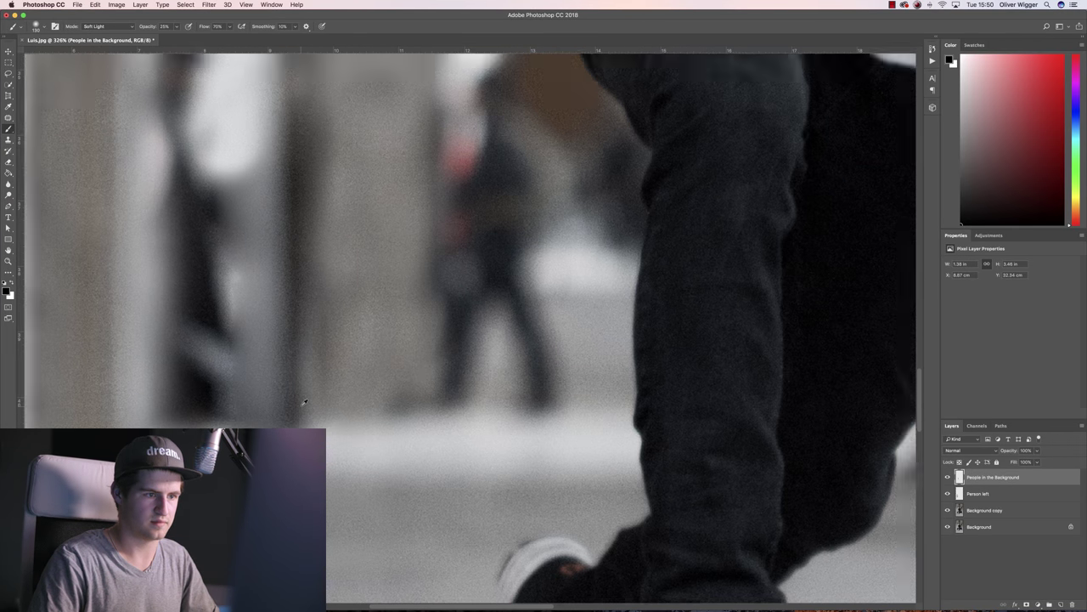
{"action": "scroll", "coordinate": [303, 402], "scroll_direction": "down", "scroll_amount": 4}
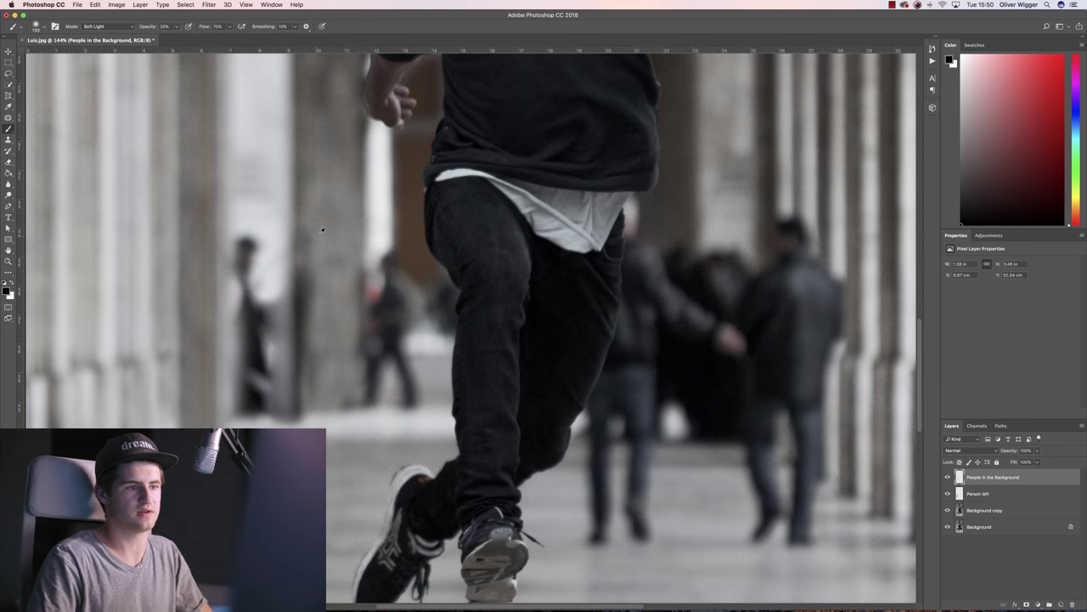
{"action": "scroll", "coordinate": [320, 236], "scroll_direction": "up", "scroll_amount": 3}
{"action": "scroll", "coordinate": [315, 222], "scroll_direction": "up", "scroll_amount": 4}
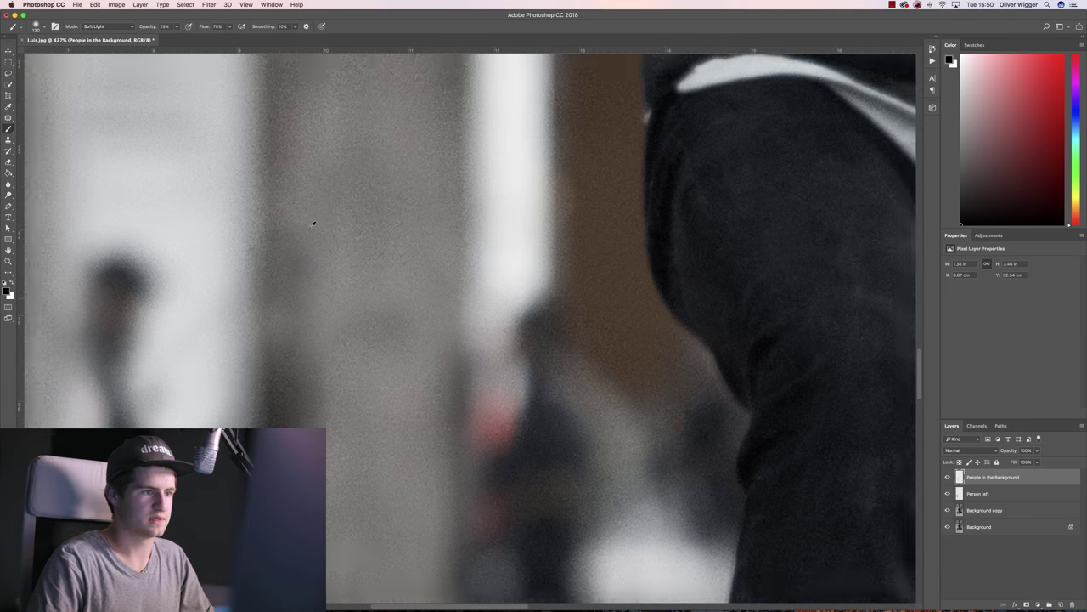
{"action": "scroll", "coordinate": [315, 221], "scroll_direction": "down", "scroll_amount": 5}
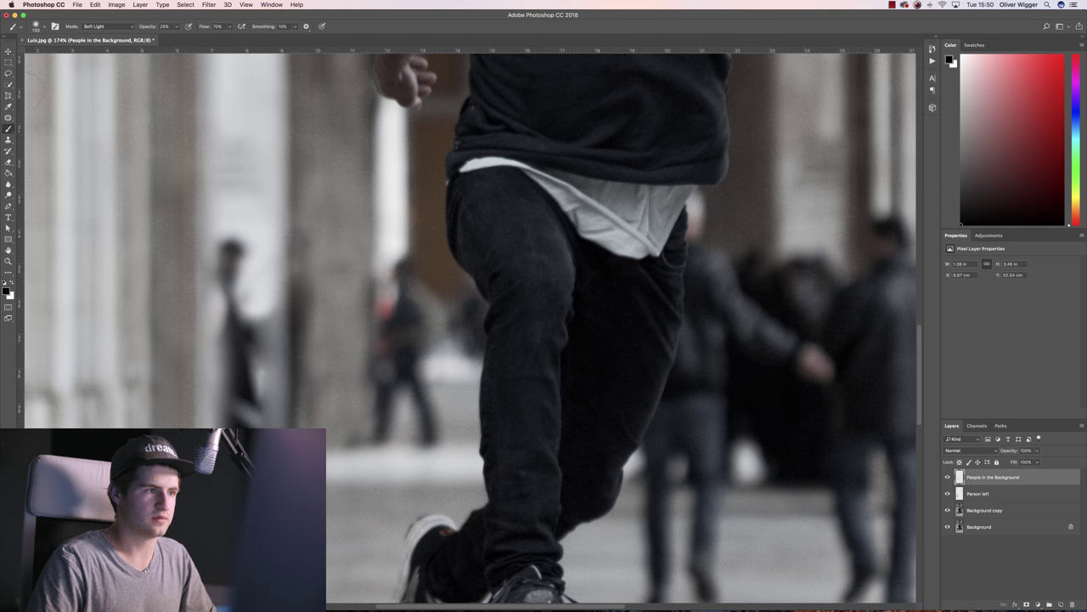
Step: Cover the two remaining distant figures left of the jumping man with wall, pillar and floor texture using the Clone Stamp
{"action": "left_click", "coordinate": [9, 139]}
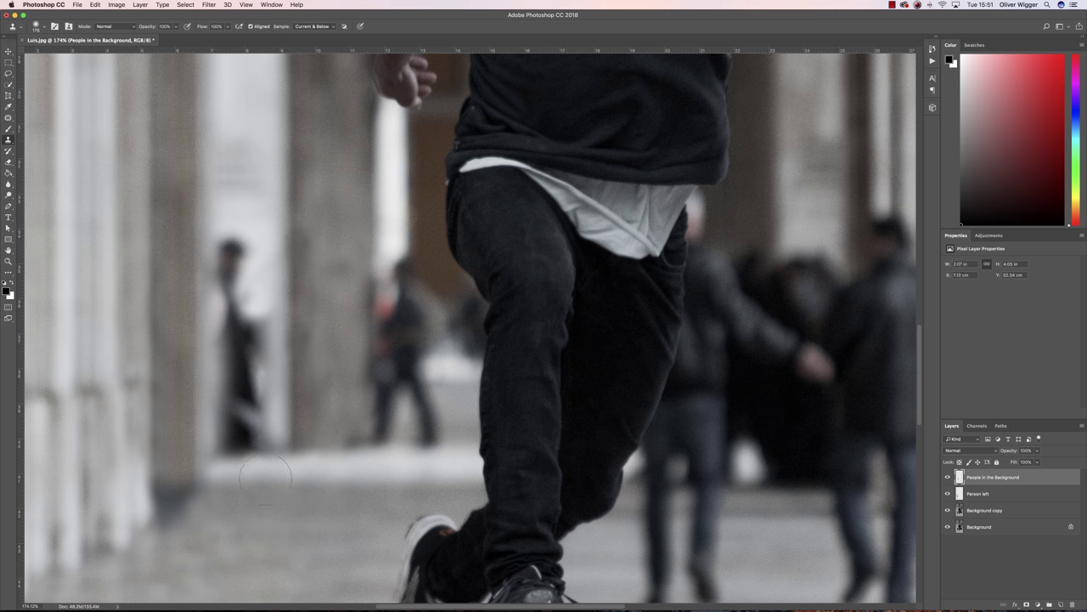
{"action": "mouse_move", "coordinate": [230, 225]}
{"action": "left_mouse_down"}
{"action": "mouse_move", "coordinate": [244, 425]}
{"action": "mouse_move", "coordinate": [234, 437]}
{"action": "left_mouse_up"}
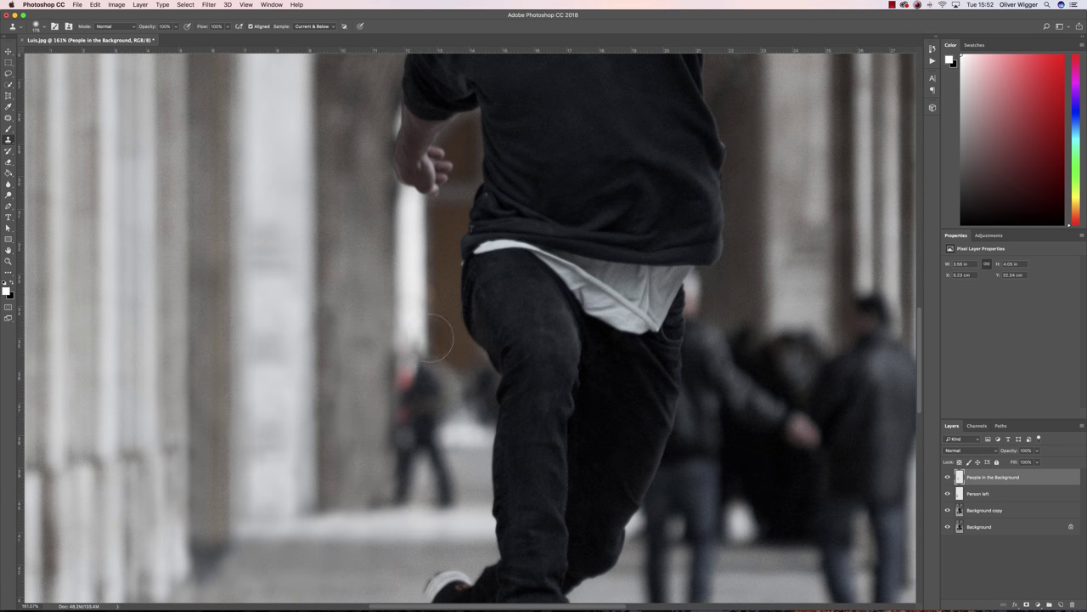
{"action": "left_click_drag", "start_coordinate": [418, 339], "coordinate": [401, 493]}
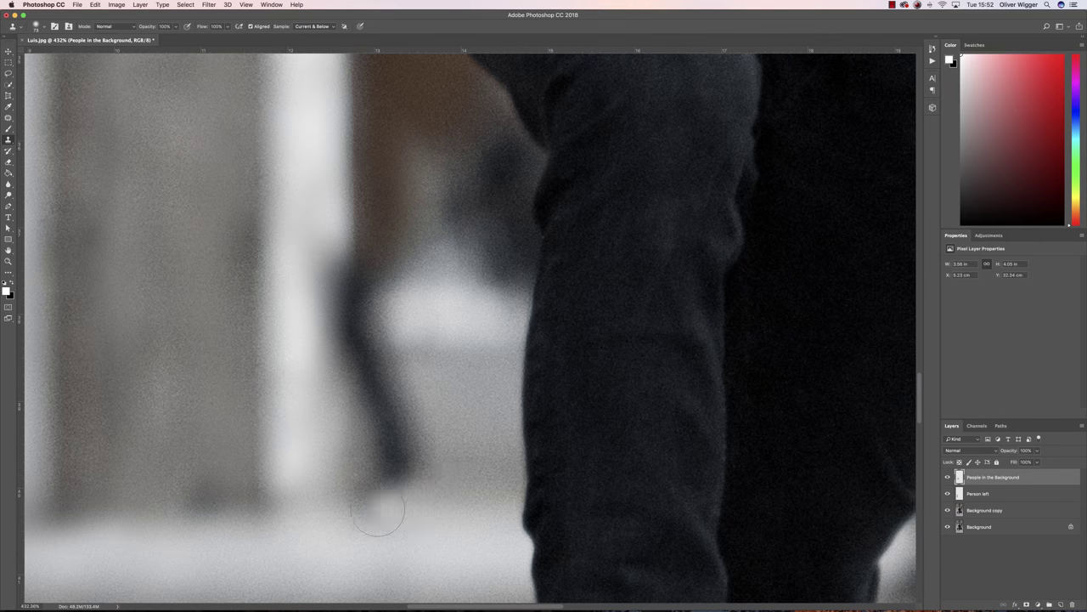
{"action": "mouse_move", "coordinate": [376, 510]}
{"action": "left_mouse_down"}
{"action": "mouse_move", "coordinate": [387, 451]}
{"action": "mouse_move", "coordinate": [353, 319]}
{"action": "left_mouse_up"}
{"action": "left_click_drag", "start_coordinate": [346, 180], "coordinate": [327, 340]}
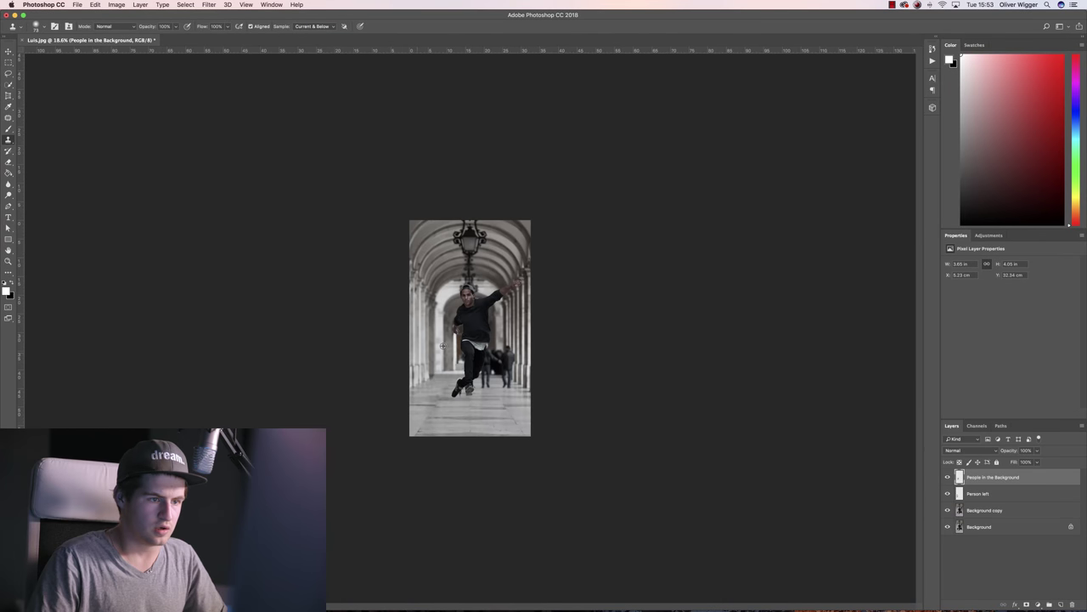
Step: Activate the Brush tool and lock the transparent pixels of the People in the Background layer
{"action": "scroll", "coordinate": [443, 346], "scroll_direction": "up", "scroll_amount": 5}
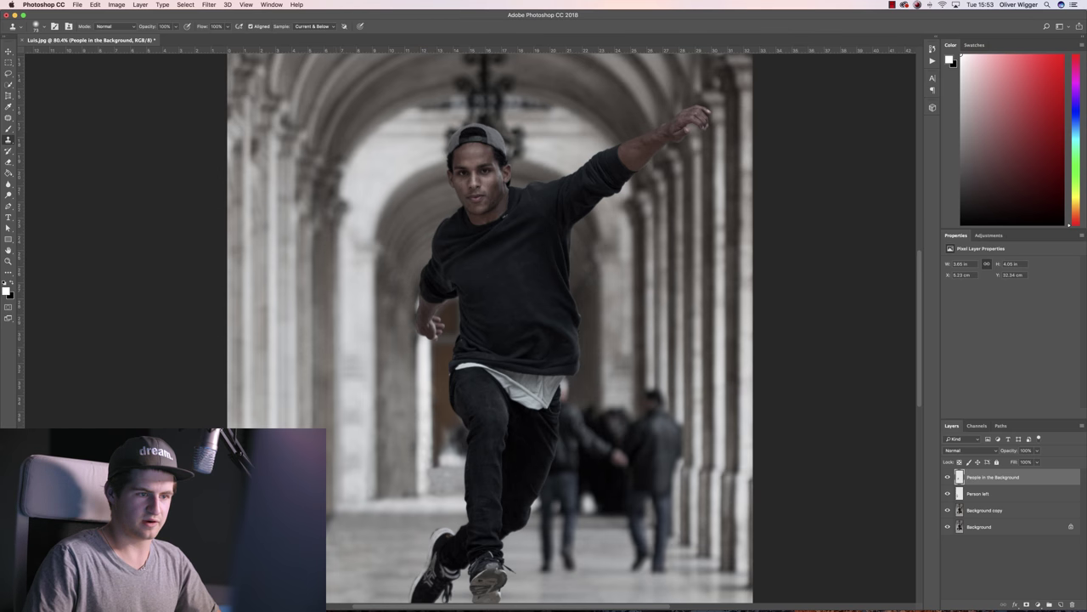
{"action": "scroll", "coordinate": [338, 309], "scroll_direction": "up", "scroll_amount": 3}
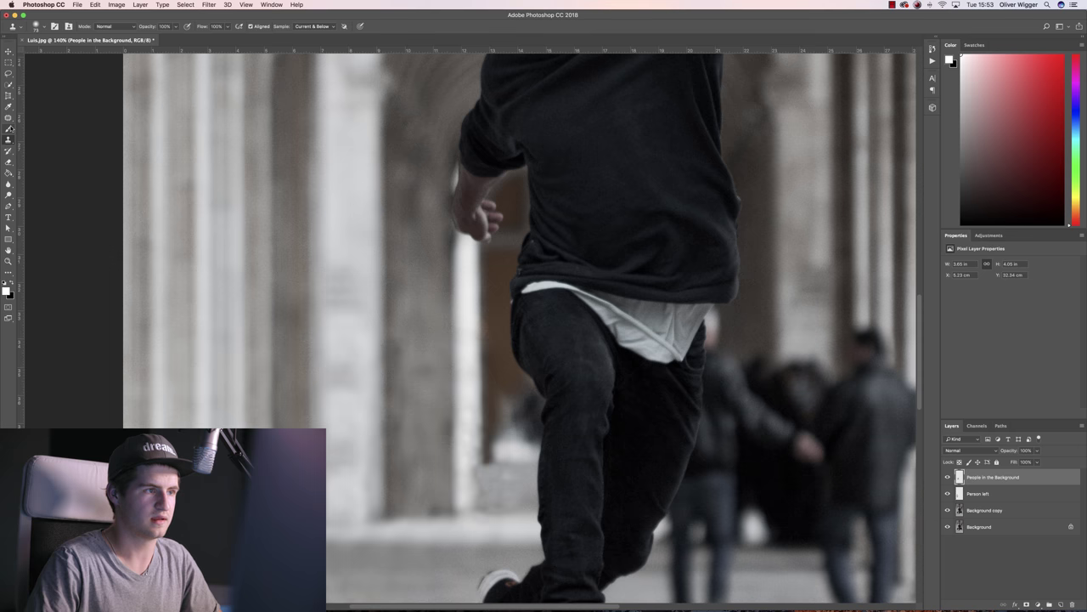
{"action": "key", "text": "b"}
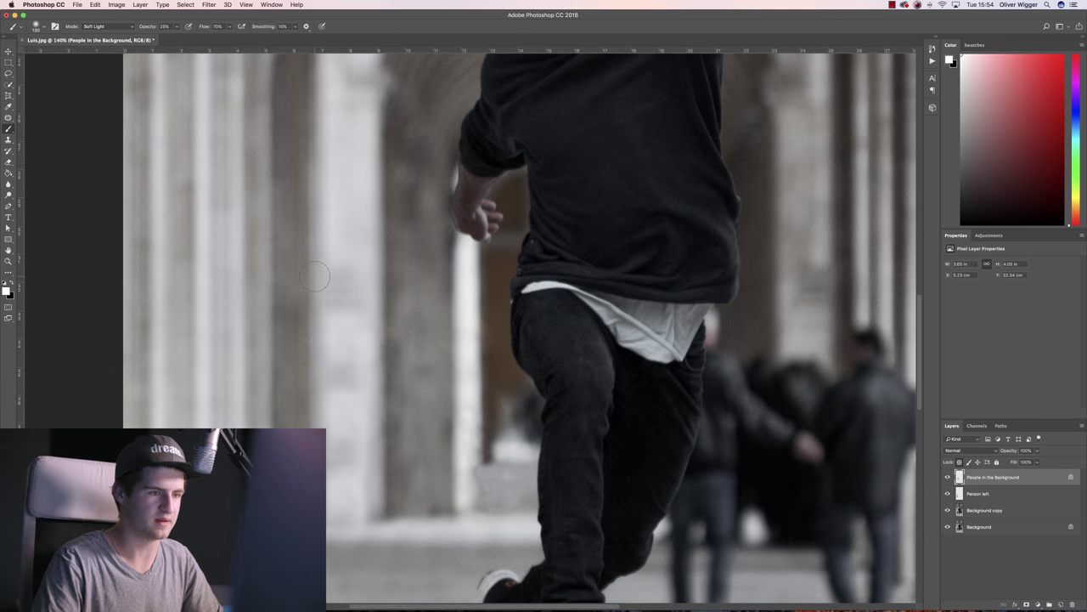
{"action": "scroll", "coordinate": [382, 282], "scroll_direction": "down", "scroll_amount": 5}
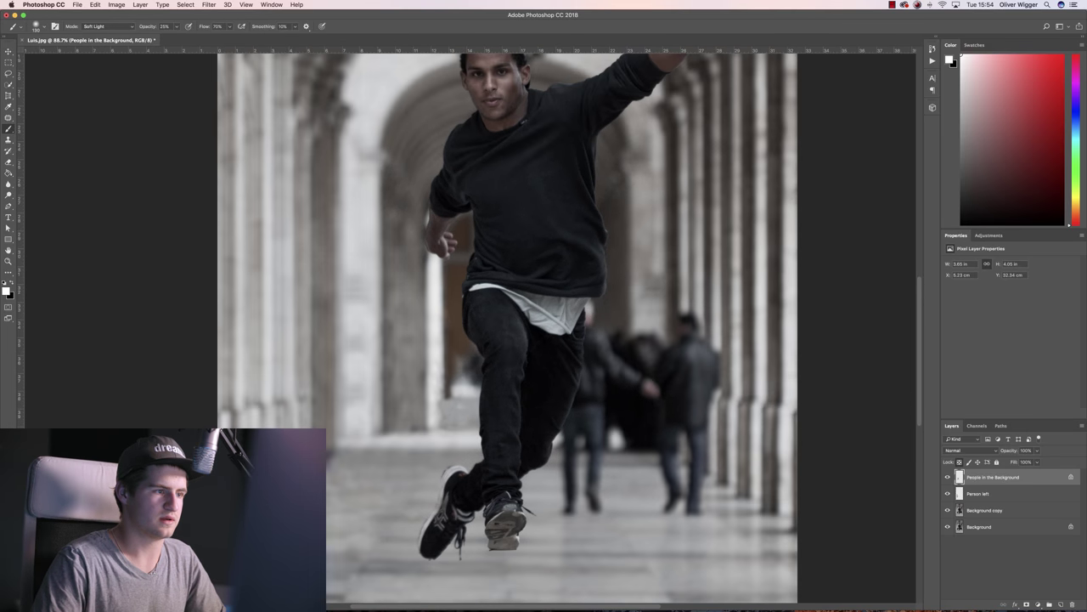
Step: Pick a bright red foreground colour and set the brush blending mode to Normal
{"action": "left_click", "coordinate": [7, 290]}
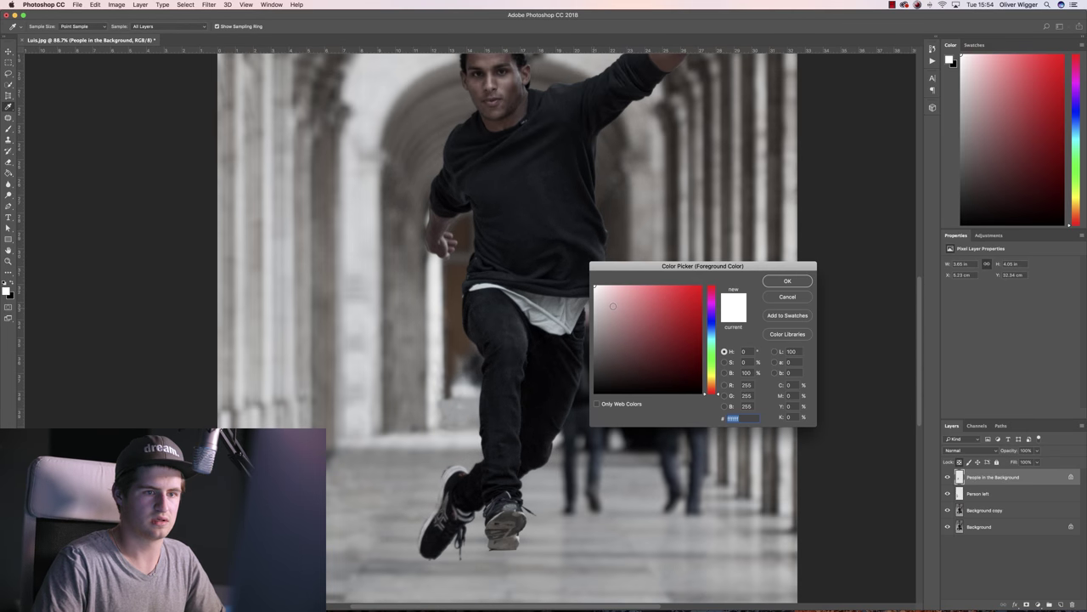
{"action": "left_click", "coordinate": [701, 288]}
{"action": "left_click", "coordinate": [790, 280]}
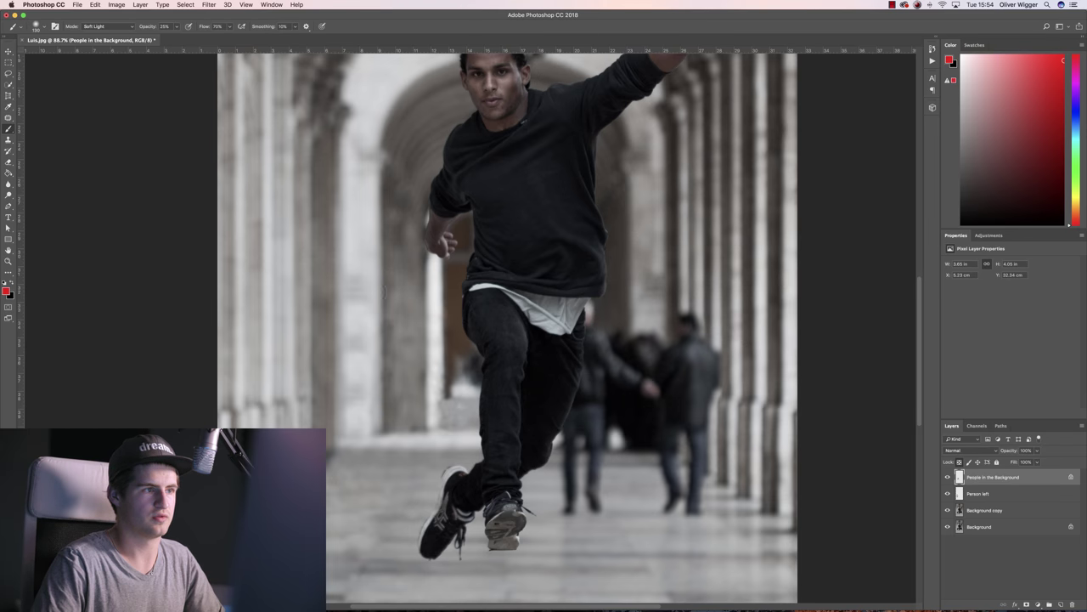
{"action": "left_click", "coordinate": [106, 27]}
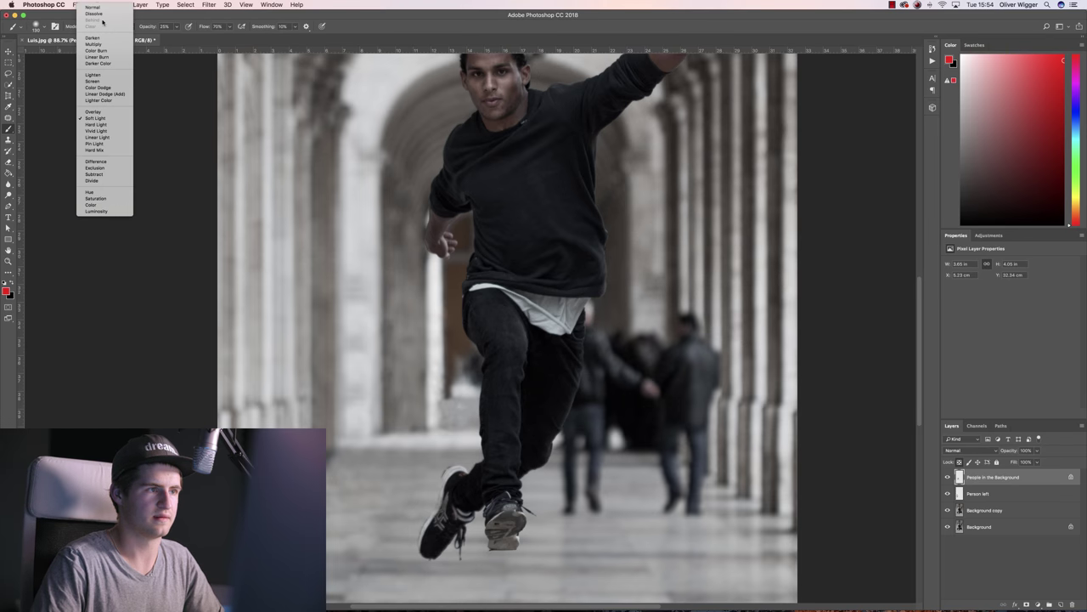
{"action": "left_click", "coordinate": [103, 7]}
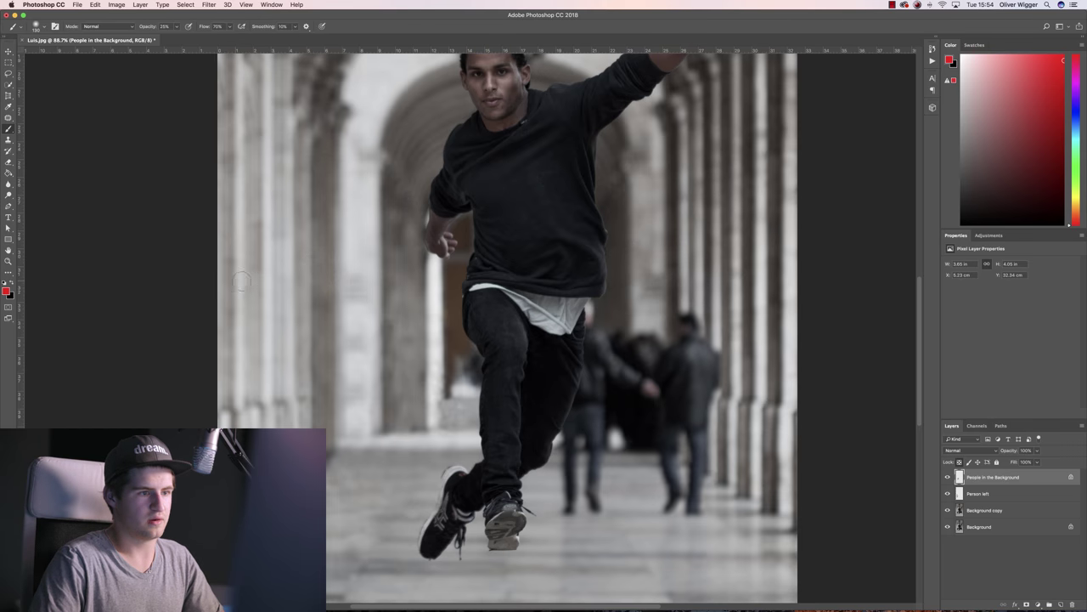
Step: Paint red demonstration strokes across the retouched pillars and floor left of the jumping man, and undo them all
{"action": "mouse_move", "coordinate": [262, 302]}
{"action": "left_mouse_down"}
{"action": "mouse_move", "coordinate": [407, 316]}
{"action": "mouse_move", "coordinate": [357, 331]}
{"action": "mouse_move", "coordinate": [433, 329]}
{"action": "left_mouse_up"}
{"action": "mouse_move", "coordinate": [231, 344]}
{"action": "left_mouse_down"}
{"action": "mouse_move", "coordinate": [407, 344]}
{"action": "mouse_move", "coordinate": [442, 391]}
{"action": "mouse_move", "coordinate": [399, 425]}
{"action": "left_mouse_up"}
{"action": "mouse_move", "coordinate": [356, 378]}
{"action": "left_mouse_down"}
{"action": "mouse_move", "coordinate": [434, 421]}
{"action": "mouse_move", "coordinate": [459, 420]}
{"action": "mouse_move", "coordinate": [472, 440]}
{"action": "left_mouse_up"}
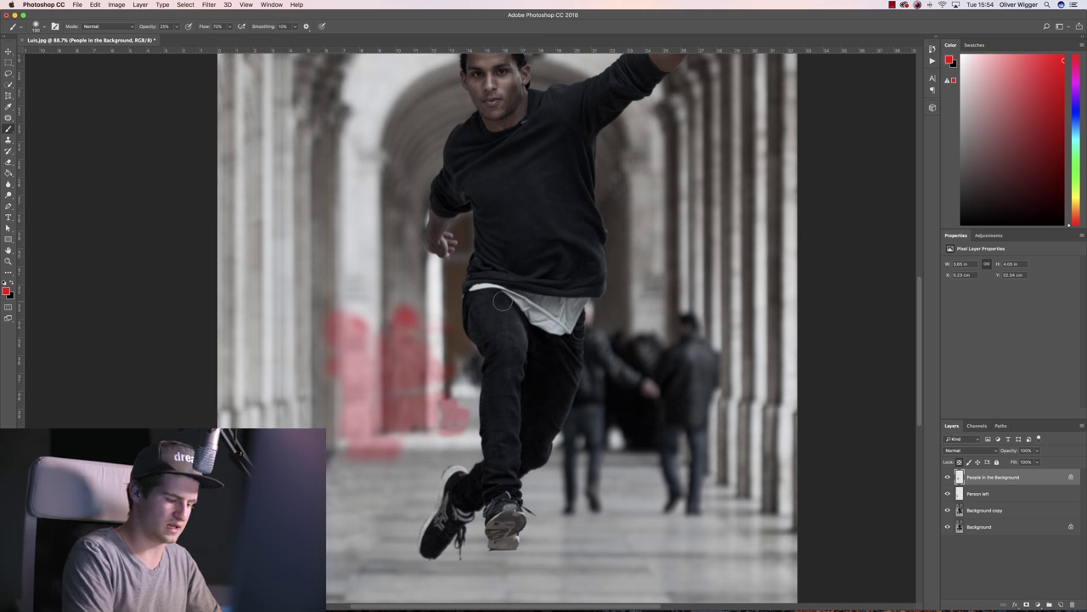
{"action": "key", "text": "super+z"}
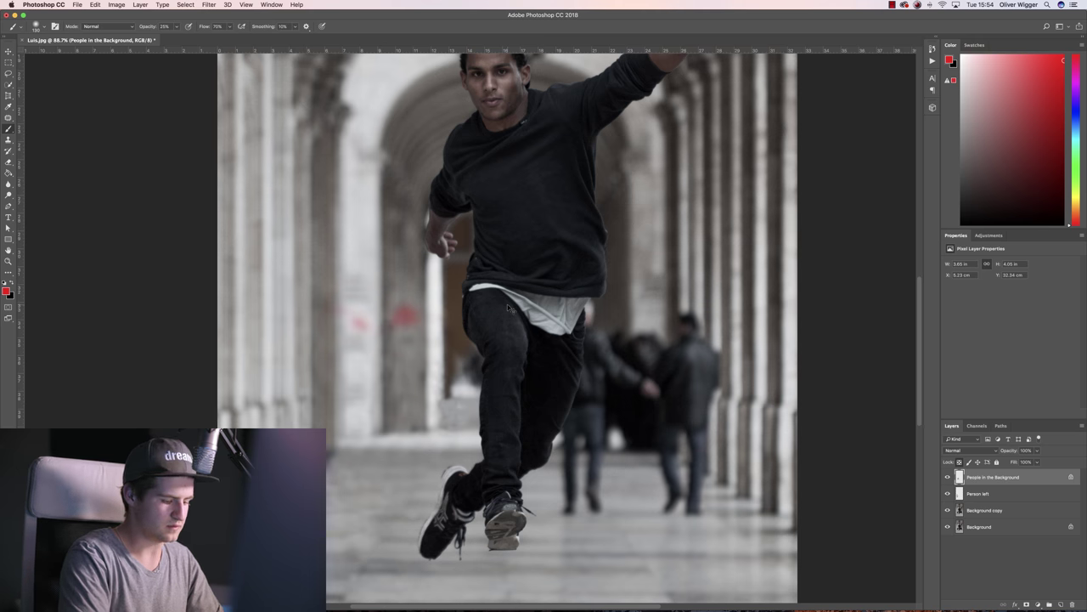
{"action": "key", "text": "super+alt+z"}
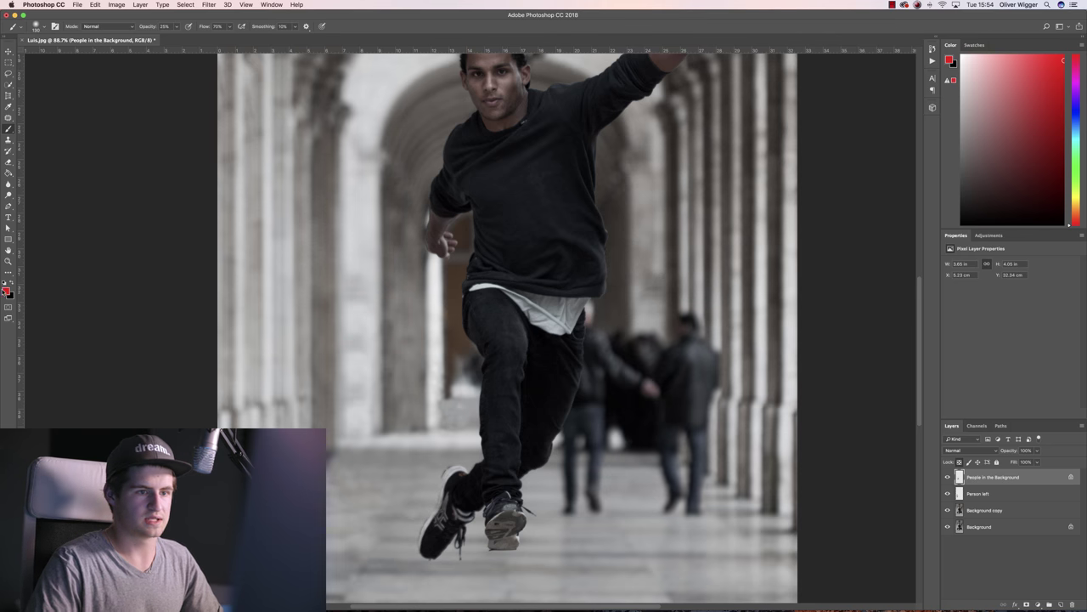
Step: Set the foreground colour back to white
{"action": "left_click", "coordinate": [5, 291]}
{"action": "left_click", "coordinate": [595, 287]}
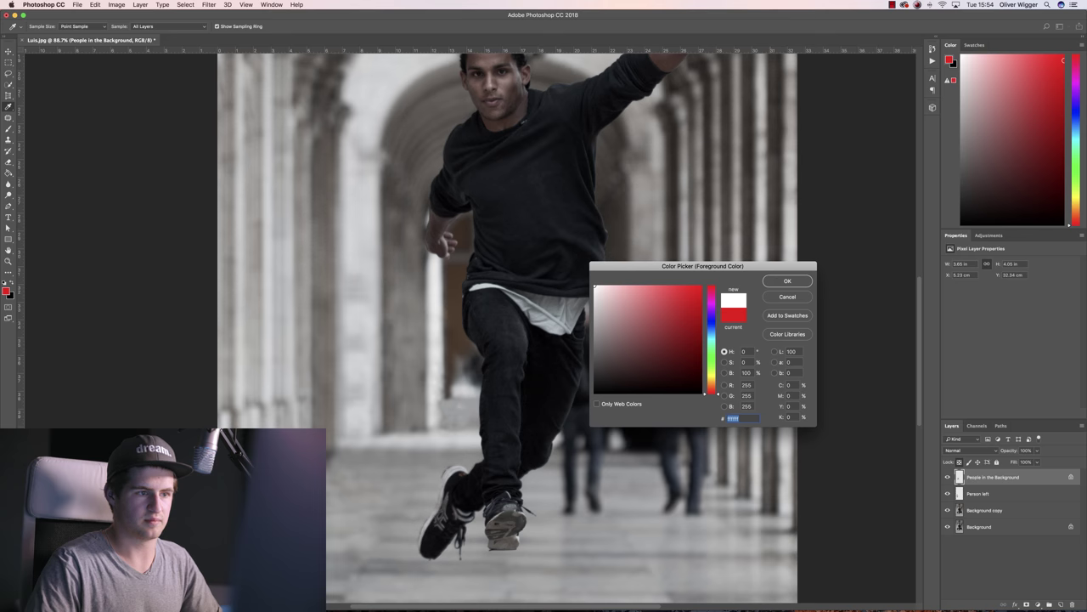
{"action": "key", "text": "Return"}
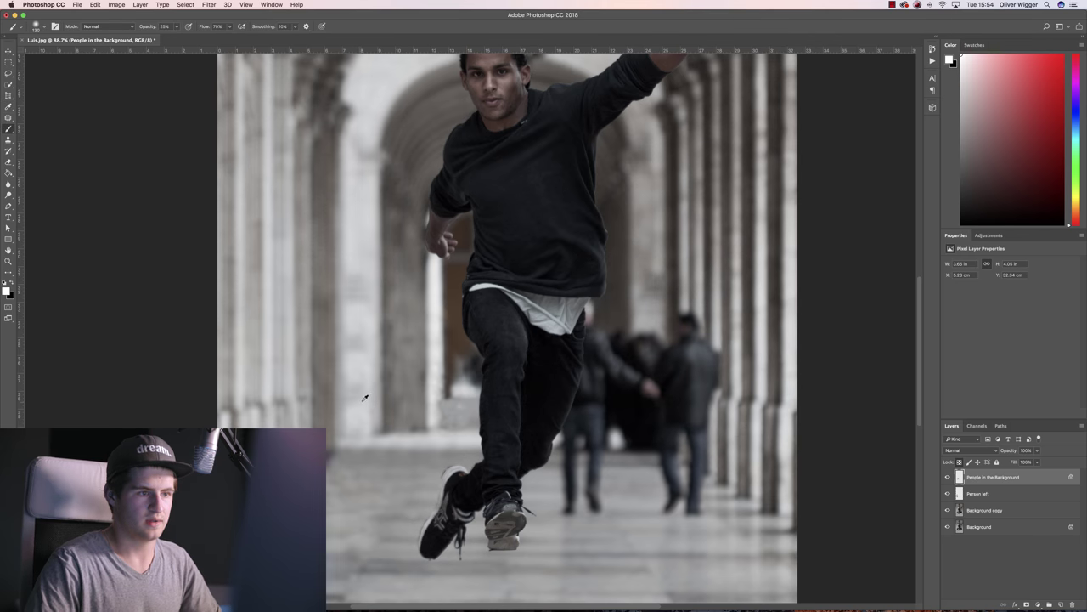
Step: Inspect the retouched pillars up close and compare the photo before and after by hiding and showing the retouch layers
{"action": "scroll", "coordinate": [363, 397], "scroll_direction": "up", "scroll_amount": 4}
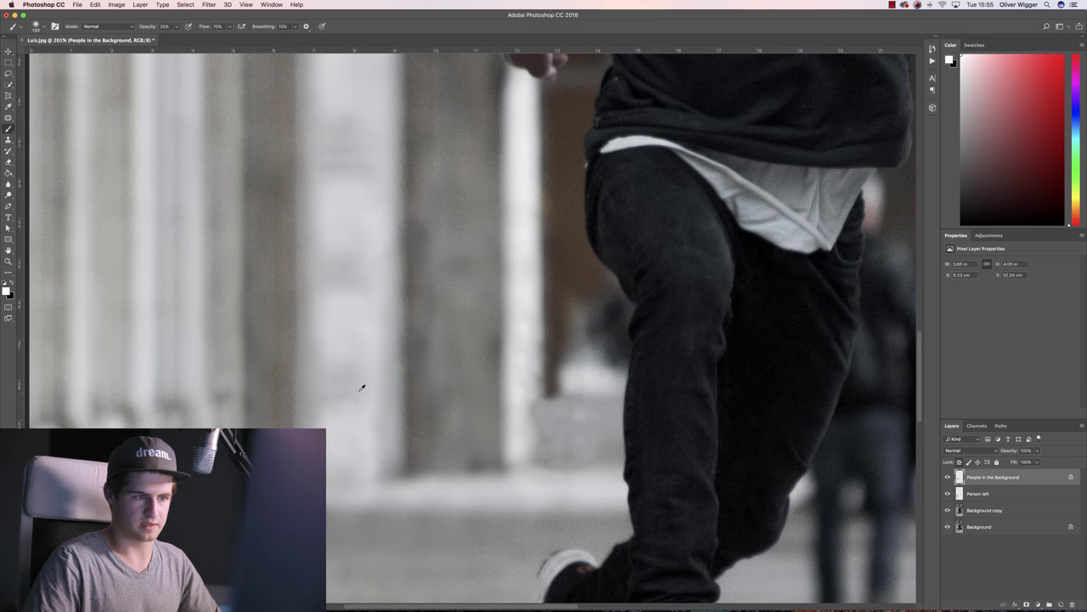
{"action": "scroll", "coordinate": [363, 387], "scroll_direction": "up", "scroll_amount": 1}
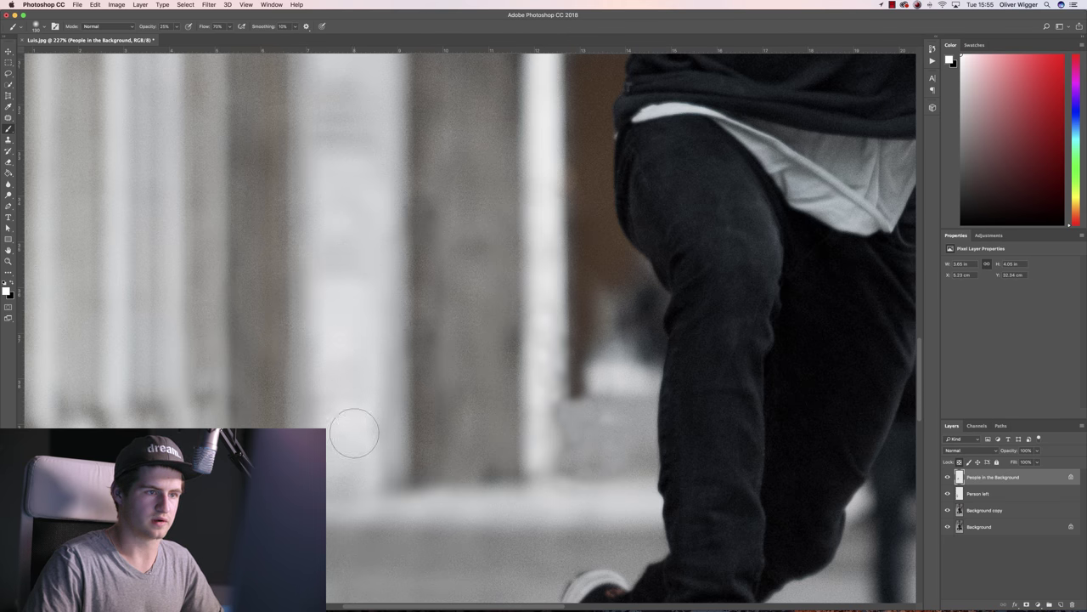
{"action": "key", "text": "super+0"}
{"action": "scroll", "coordinate": [366, 252], "scroll_direction": "up", "scroll_amount": 3}
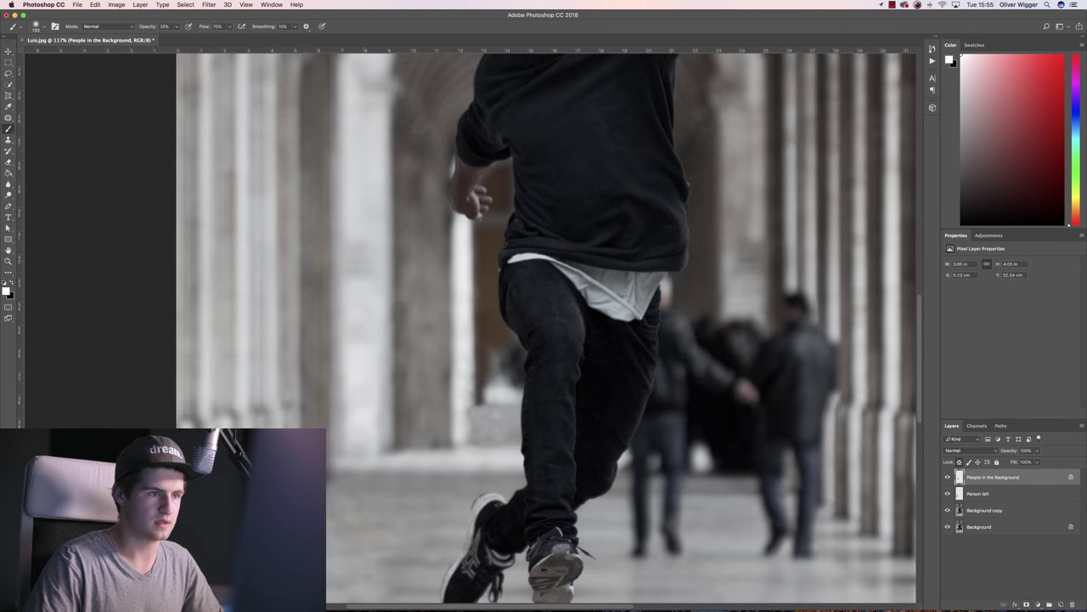
{"action": "scroll", "coordinate": [372, 288], "scroll_direction": "up", "scroll_amount": 3}
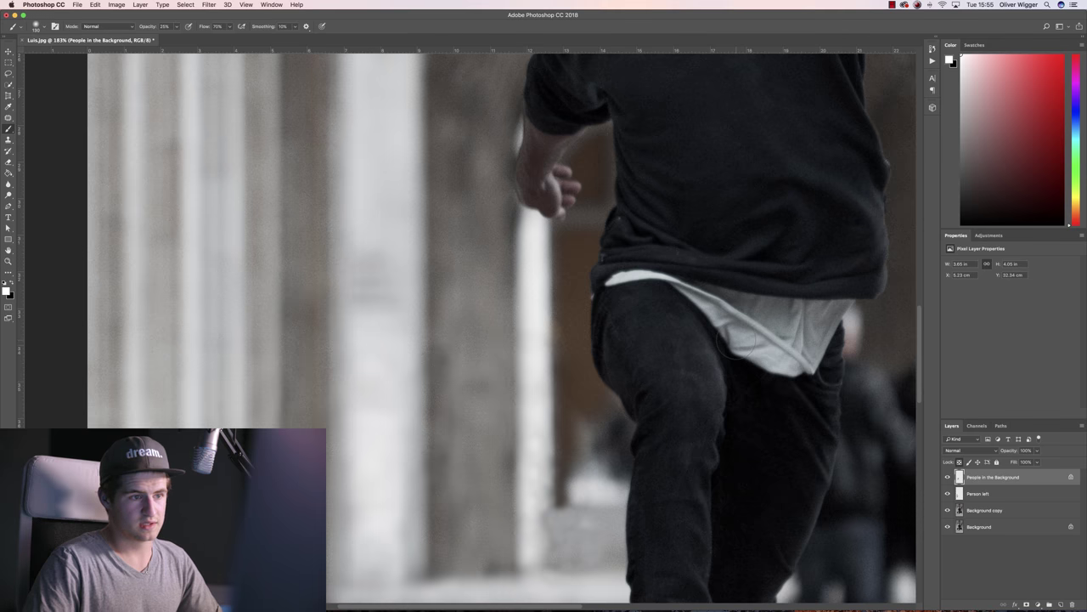
{"action": "key", "text": "super+0"}
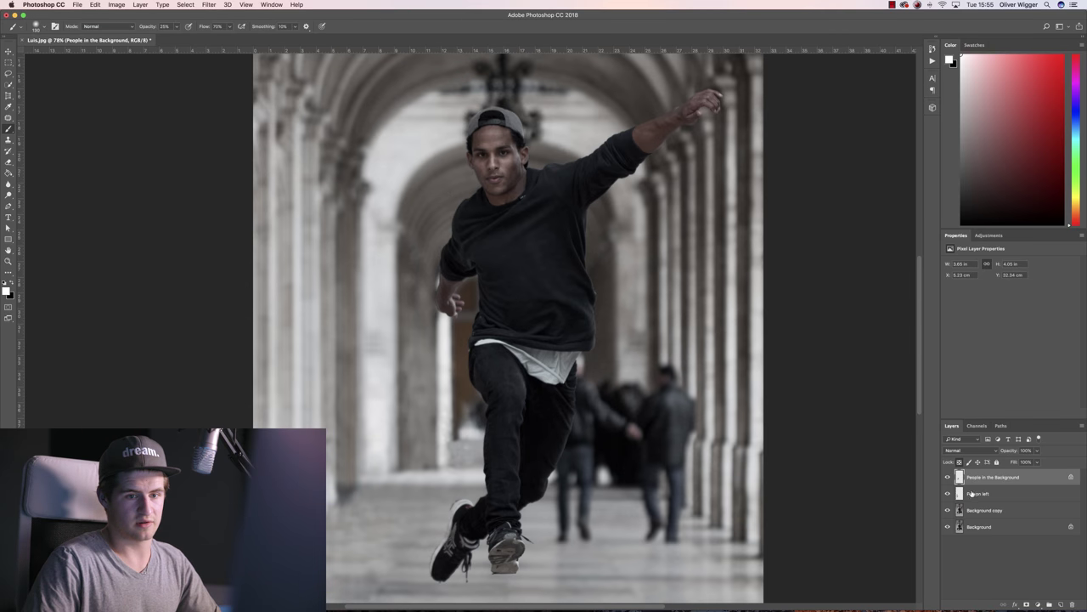
{"action": "left_click", "coordinate": [949, 511]}
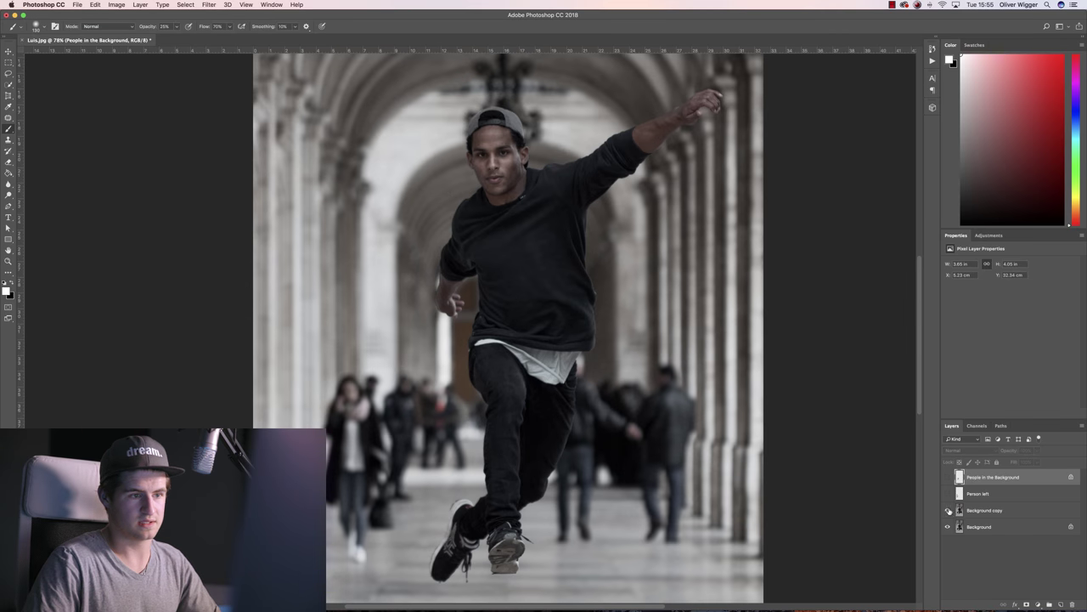
{"action": "left_click", "coordinate": [949, 478]}
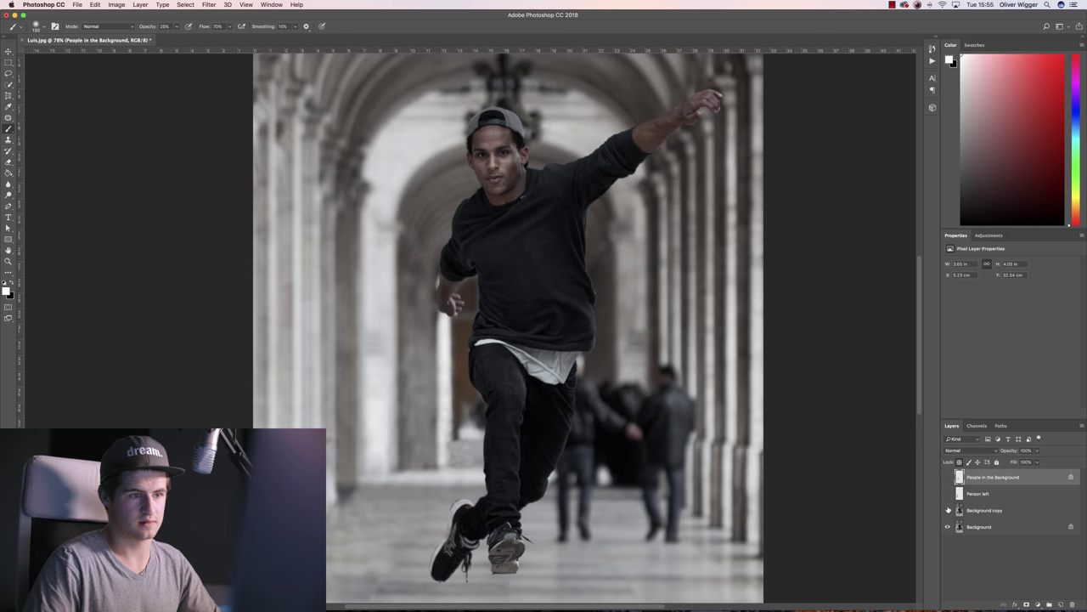
{"action": "left_click", "coordinate": [949, 510]}
{"action": "left_click", "coordinate": [948, 477]}
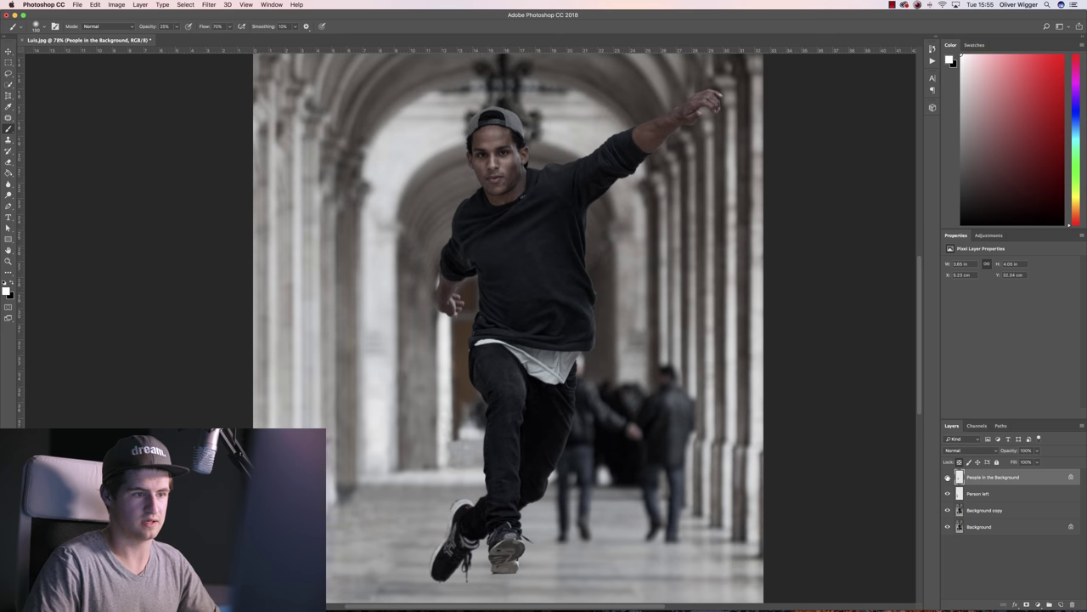
Step: Add a new layer named People Background Right above the People in the Background layer
{"action": "scroll", "coordinate": [948, 477], "scroll_direction": "down", "scroll_amount": 3}
{"action": "scroll", "coordinate": [948, 477], "scroll_direction": "right", "scroll_amount": 3}
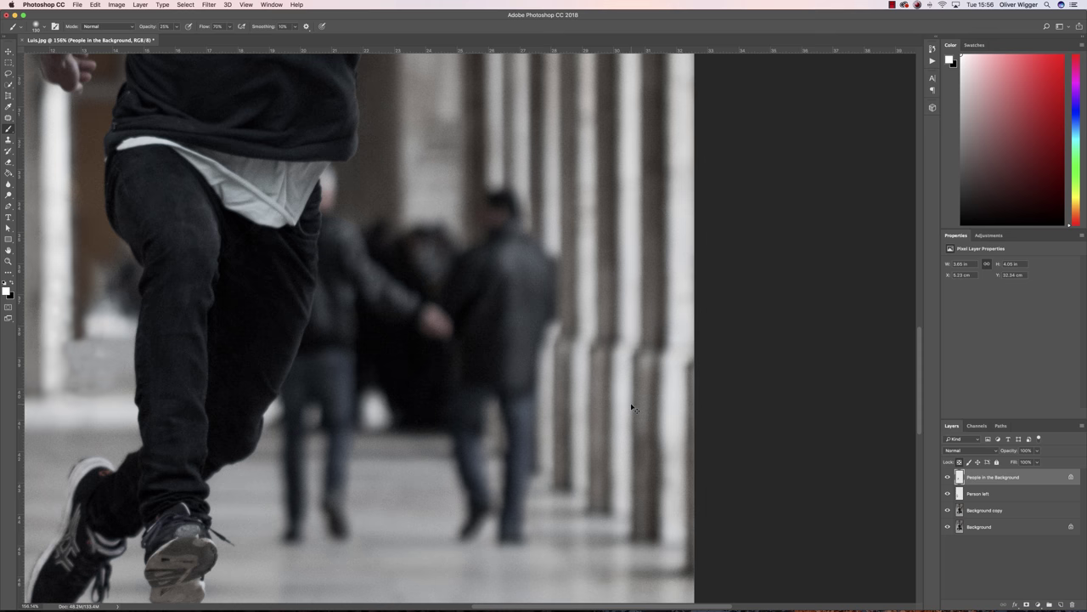
{"action": "key", "text": "super+shift+n"}
{"action": "type", "text": "People Background Right"}
{"action": "key", "text": "Return"}
Step: Clone clean floor over the feet and lower legs of the background men with the Clone Stamp tool
{"action": "key", "text": "s"}
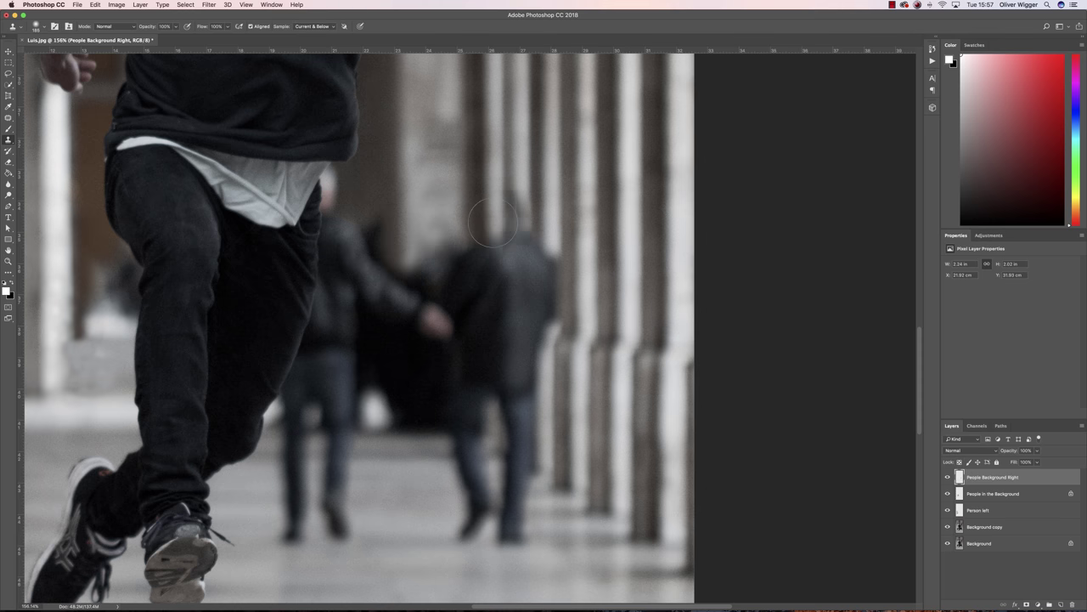
{"action": "key", "text": "super+plus"}
{"action": "left_click_drag", "start_coordinate": [338, 351], "coordinate": [289, 209]}
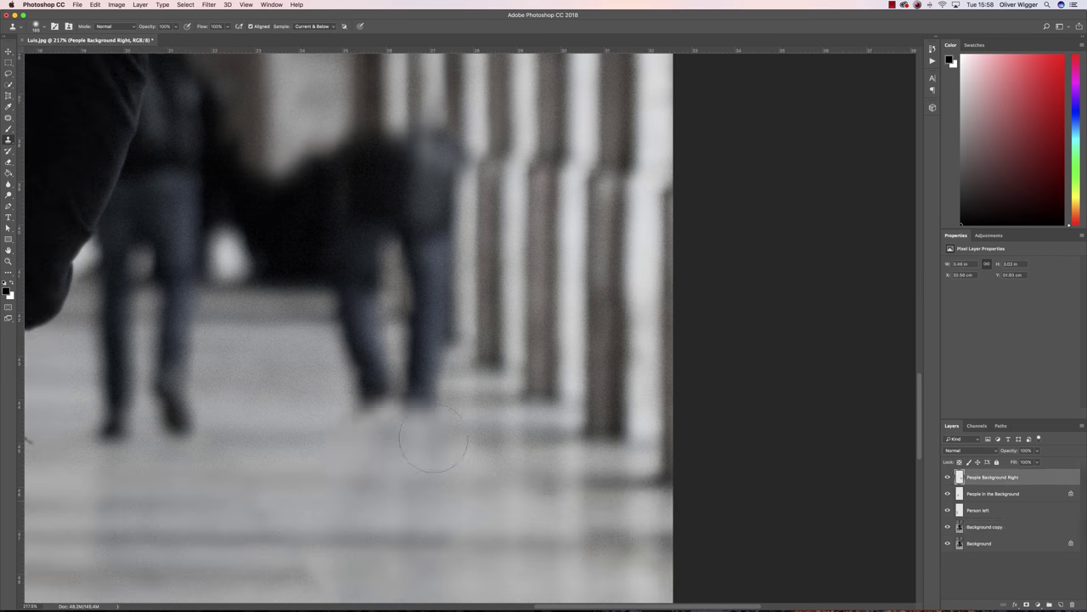
{"action": "mouse_move", "coordinate": [434, 407]}
{"action": "left_mouse_down"}
{"action": "mouse_move", "coordinate": [374, 382]}
{"action": "mouse_move", "coordinate": [422, 361]}
{"action": "left_mouse_up"}
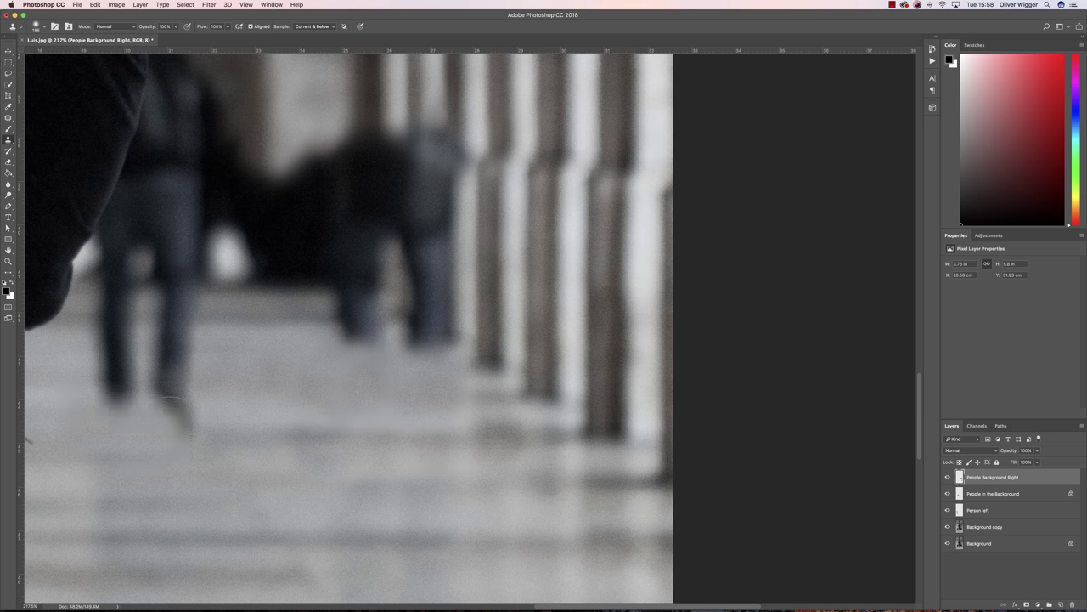
{"action": "left_click_drag", "start_coordinate": [119, 399], "coordinate": [191, 387]}
Step: Clone pillar and floor texture over the rightmost background man, rebuilding the pillar bases where he stood
{"action": "left_click_drag", "start_coordinate": [557, 318], "coordinate": [559, 406]}
{"action": "left_click_drag", "start_coordinate": [554, 410], "coordinate": [563, 429]}
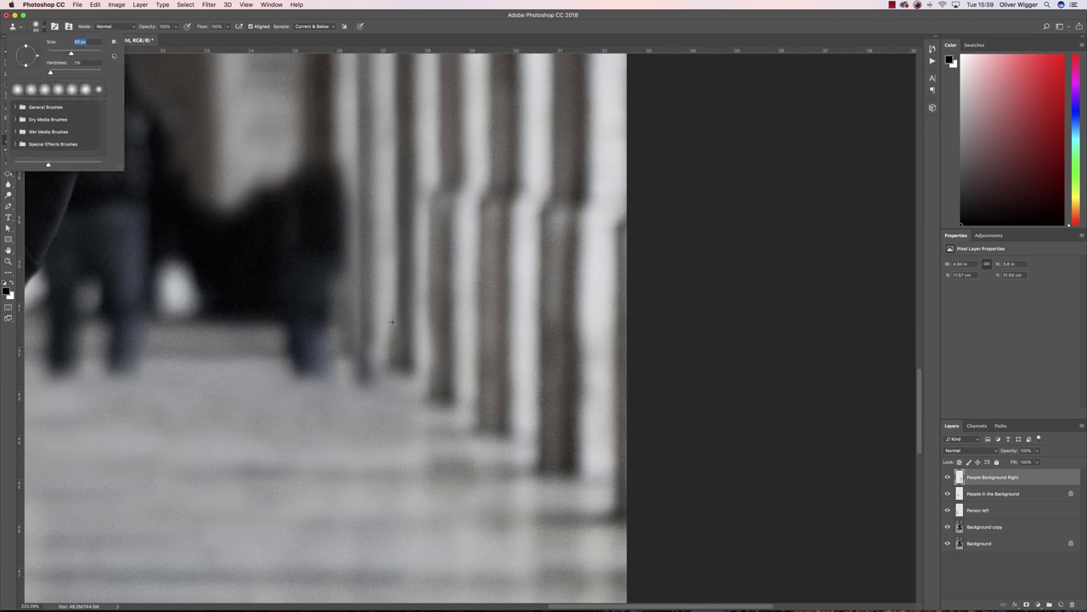
{"action": "left_click_drag", "start_coordinate": [392, 349], "coordinate": [389, 325]}
{"action": "scroll", "coordinate": [396, 361], "scroll_direction": "up", "scroll_amount": 1}
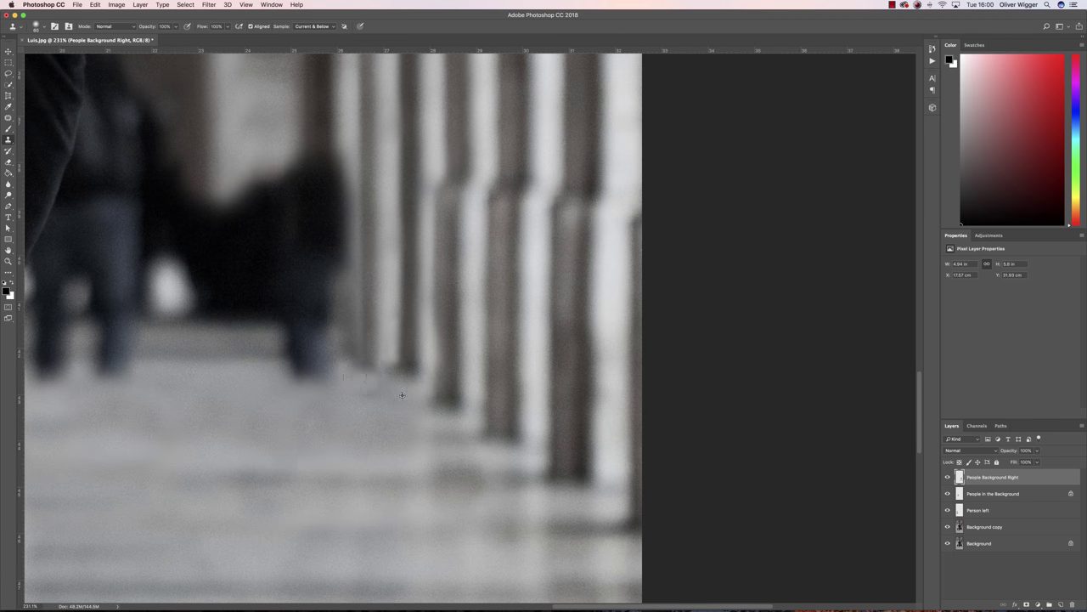
Step: Clone the dark brown pillar downwards over the remains of the rightmost background man
{"action": "scroll", "coordinate": [294, 391], "scroll_direction": "down", "scroll_amount": 6}
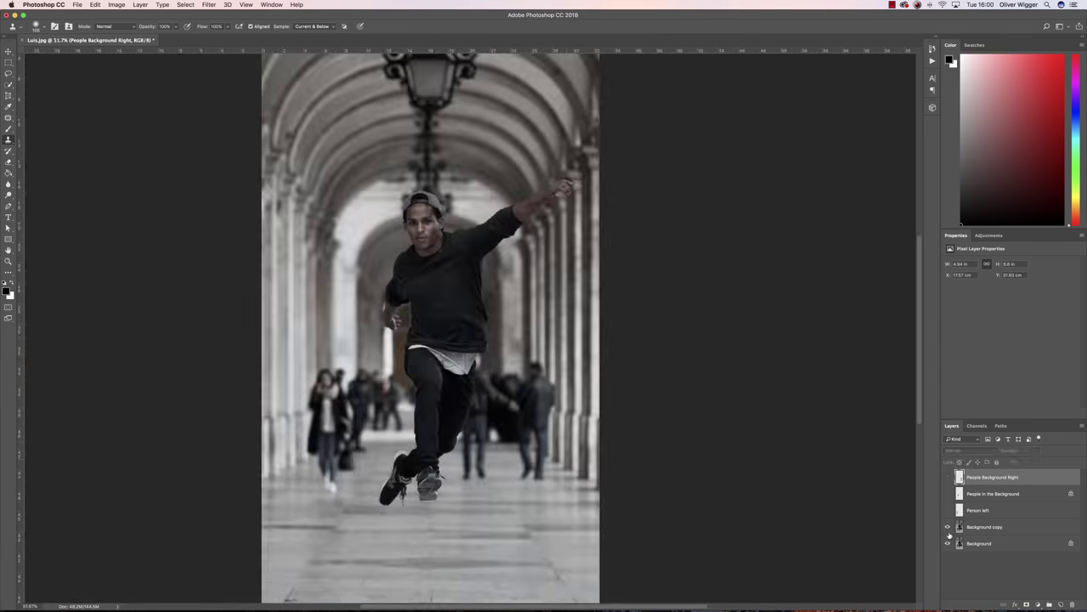
{"action": "scroll", "coordinate": [307, 254], "scroll_direction": "up", "scroll_amount": 4}
{"action": "scroll", "coordinate": [306, 255], "scroll_direction": "up", "scroll_amount": 3}
{"action": "scroll", "coordinate": [315, 364], "scroll_direction": "down", "scroll_amount": 2}
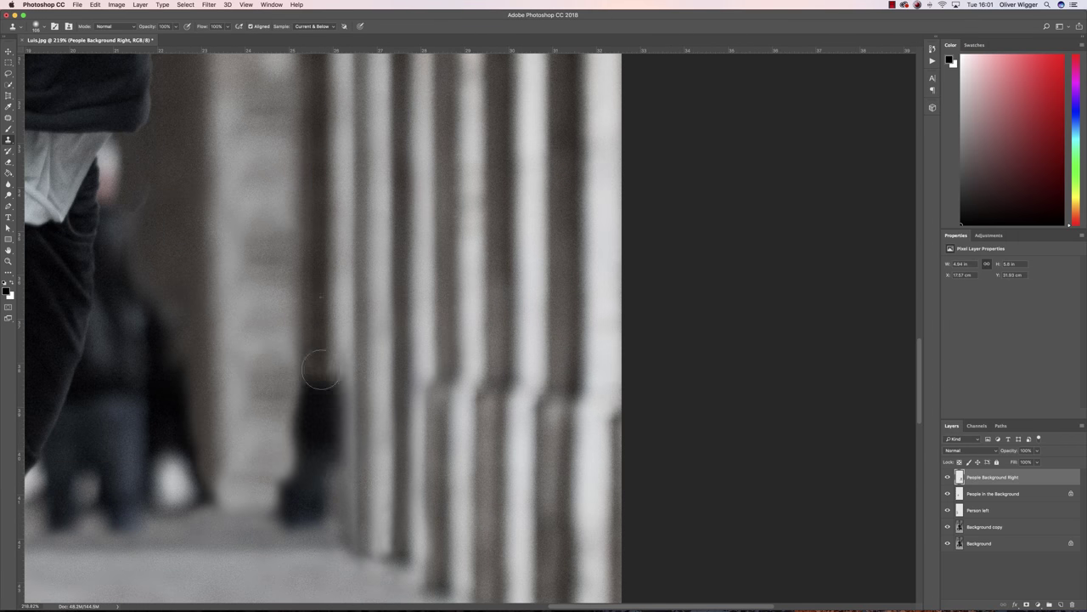
{"action": "left_click_drag", "start_coordinate": [311, 480], "coordinate": [289, 501]}
Step: Lock the transparent pixels of the People Background Right layer and brush white over the light pillar section right of the man's legs
{"action": "scroll", "coordinate": [289, 497], "scroll_direction": "up", "scroll_amount": 2}
{"action": "scroll", "coordinate": [280, 485], "scroll_direction": "down", "scroll_amount": 8}
{"action": "scroll", "coordinate": [510, 360], "scroll_direction": "up", "scroll_amount": 6}
{"action": "left_click", "coordinate": [959, 462]}
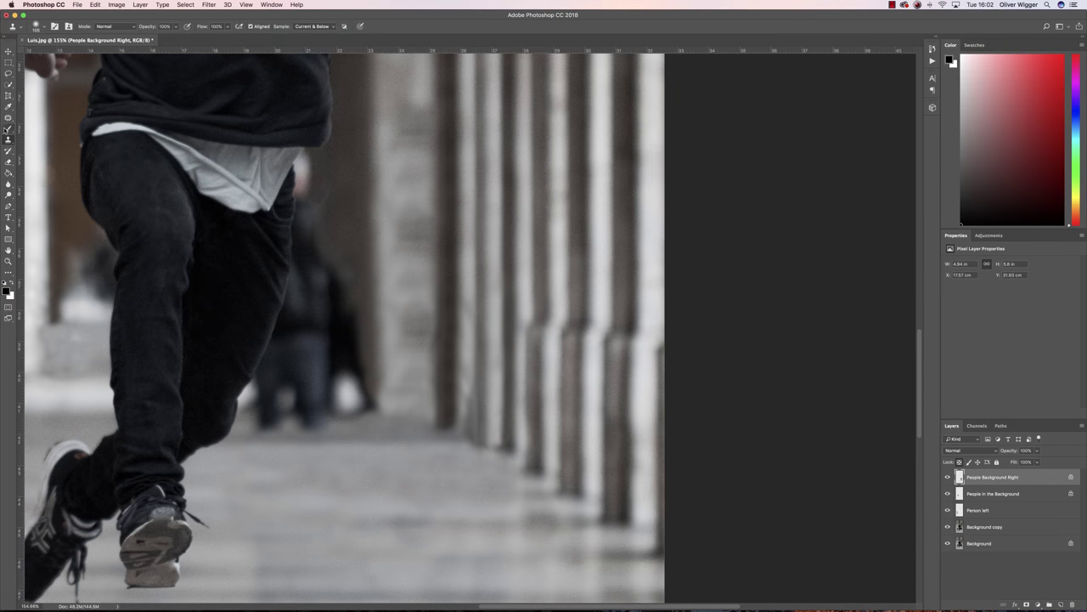
{"action": "left_click", "coordinate": [8, 128]}
{"action": "key", "text": "x"}
{"action": "left_click_drag", "start_coordinate": [414, 344], "coordinate": [413, 363]}
{"action": "scroll", "coordinate": [255, 396], "scroll_direction": "up", "scroll_amount": 3}
Step: Clone the brown wall over the remaining background man beside the jumper's leg and compare by hiding and showing the People Background Right layer
{"action": "left_click", "coordinate": [7, 140]}
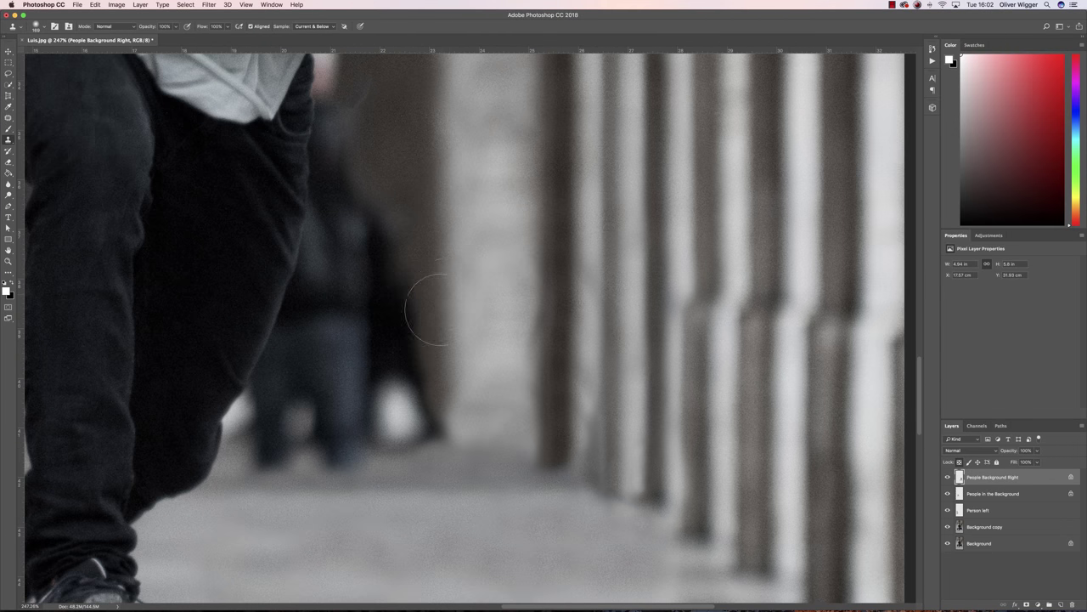
{"action": "mouse_move", "coordinate": [375, 205]}
{"action": "left_mouse_down"}
{"action": "mouse_move", "coordinate": [417, 408]}
{"action": "mouse_move", "coordinate": [378, 257]}
{"action": "mouse_move", "coordinate": [375, 74]}
{"action": "mouse_move", "coordinate": [353, 344]}
{"action": "left_mouse_up"}
{"action": "scroll", "coordinate": [352, 343], "scroll_direction": "down", "scroll_amount": 10}
{"action": "left_click", "coordinate": [947, 477]}
{"action": "left_click", "coordinate": [947, 477]}
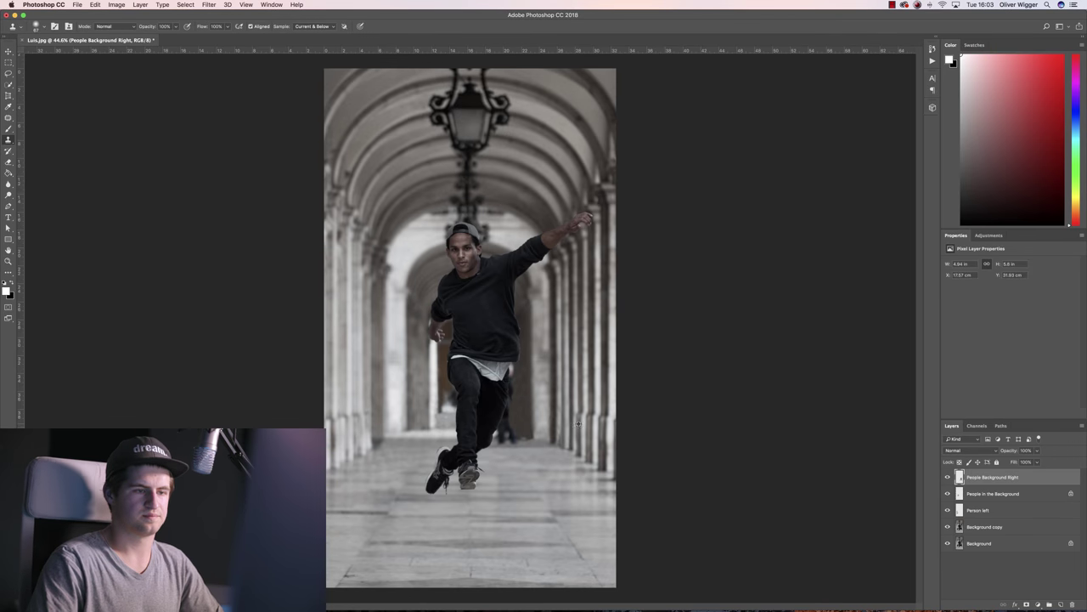
Step: Examine the remains of the background person along the jumping man's hip and trouser edge up close
{"action": "scroll", "coordinate": [564, 424], "scroll_direction": "up", "scroll_amount": 1}
{"action": "scroll", "coordinate": [588, 402], "scroll_direction": "up", "scroll_amount": 2}
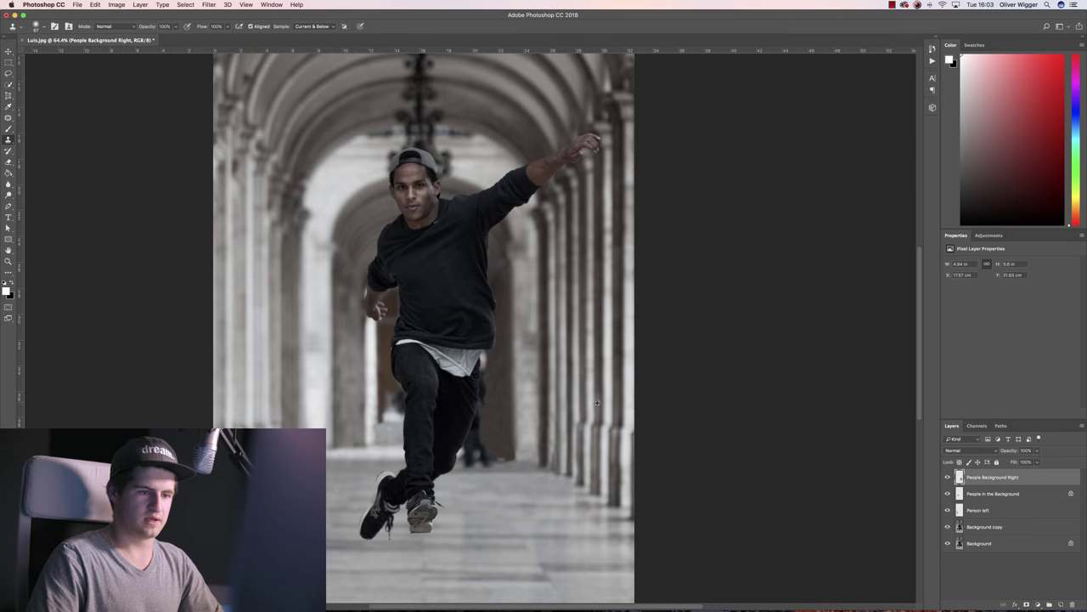
{"action": "scroll", "coordinate": [586, 401], "scroll_direction": "up", "scroll_amount": 3}
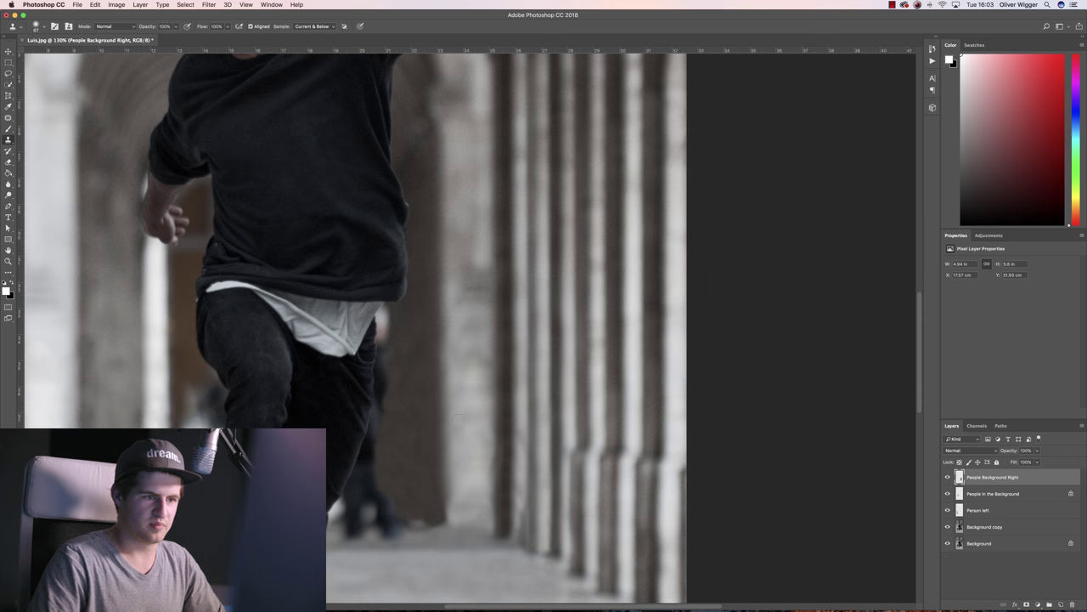
{"action": "scroll", "coordinate": [482, 403], "scroll_direction": "up", "scroll_amount": 3}
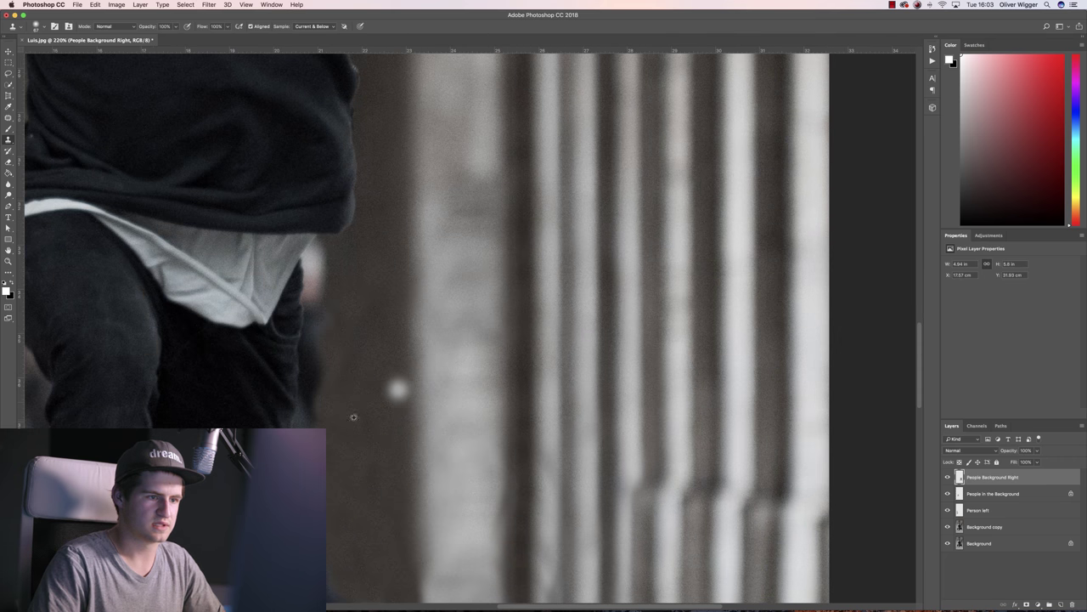
{"action": "scroll", "coordinate": [313, 406], "scroll_direction": "down", "scroll_amount": 2}
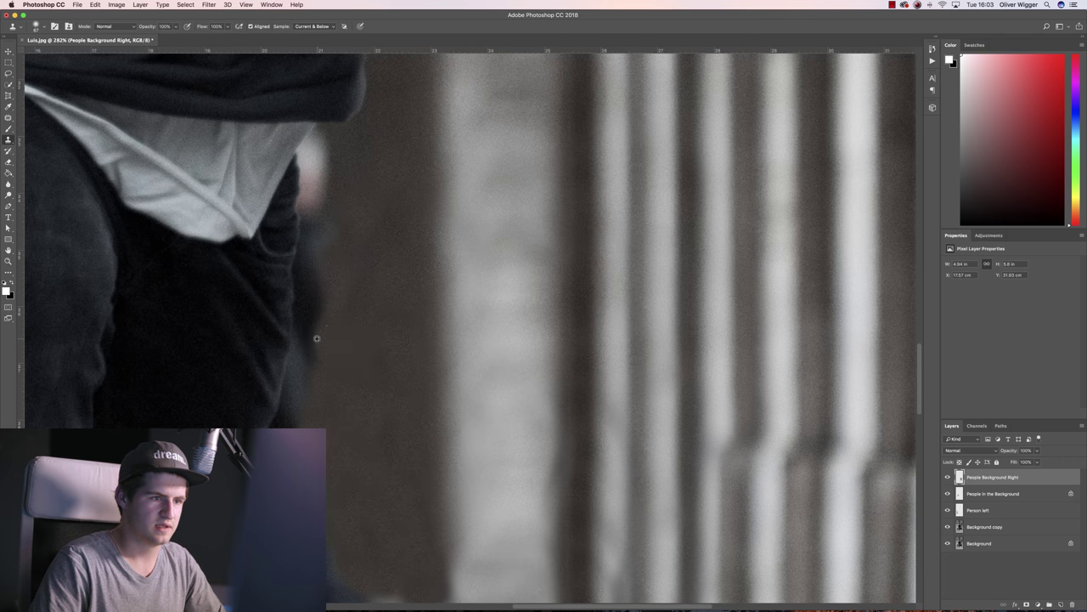
{"action": "scroll", "coordinate": [317, 339], "scroll_direction": "up", "scroll_amount": 1}
{"action": "scroll", "coordinate": [283, 309], "scroll_direction": "down", "scroll_amount": 5}
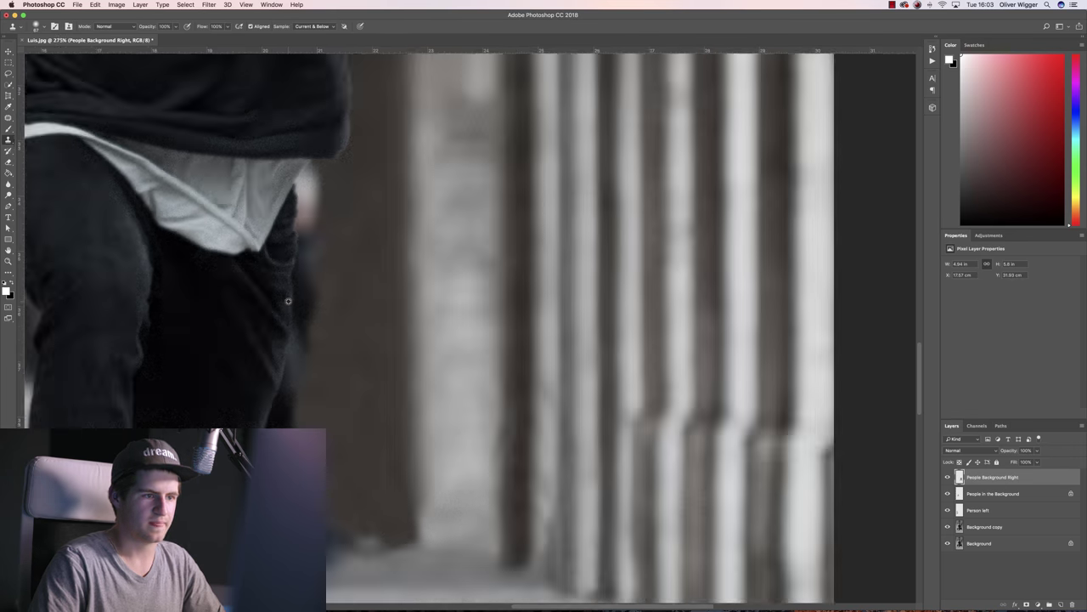
{"action": "scroll", "coordinate": [280, 298], "scroll_direction": "up", "scroll_amount": 5}
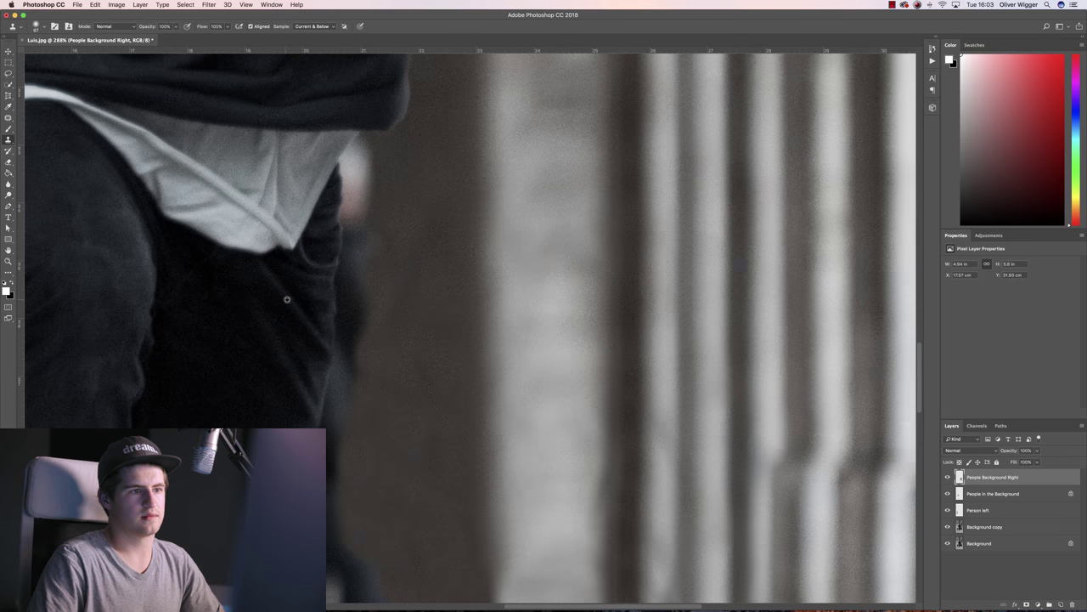
{"action": "scroll", "coordinate": [340, 263], "scroll_direction": "down", "scroll_amount": 8}
{"action": "scroll", "coordinate": [425, 378], "scroll_direction": "up", "scroll_amount": 10}
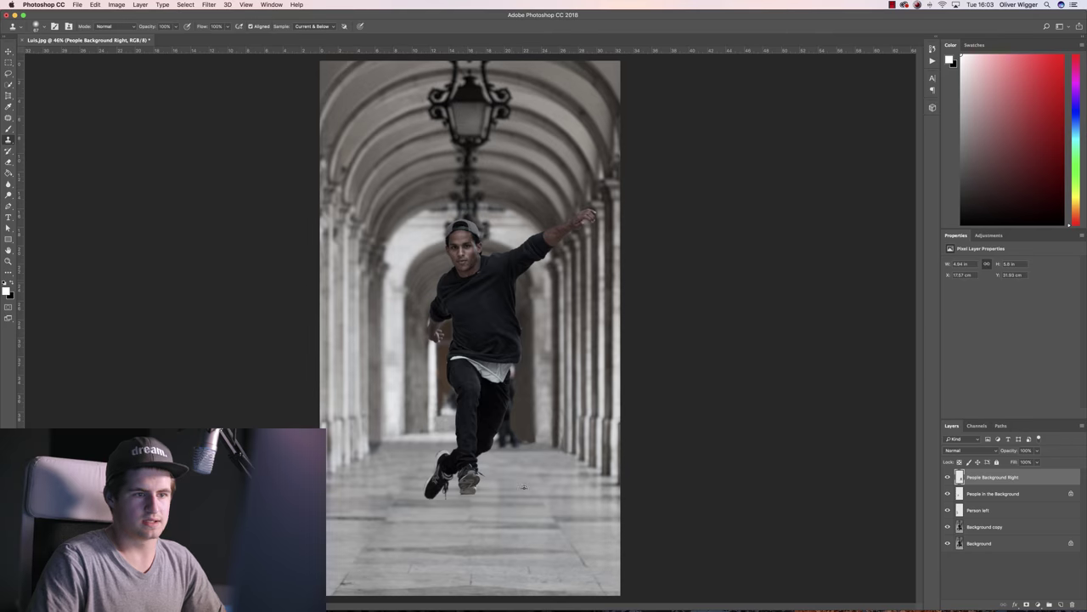
{"action": "scroll", "coordinate": [424, 377], "scroll_direction": "up", "scroll_amount": 2}
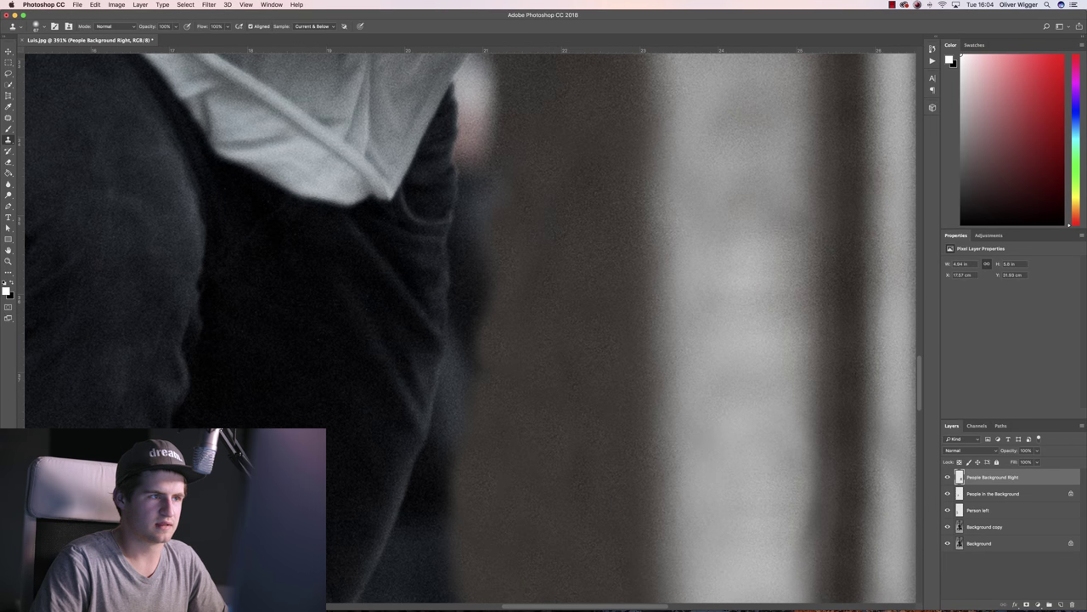
Step: Set the clone brush size to 30 px and clone the brown wall over the person along the trouser edge
{"action": "left_click", "coordinate": [43, 28]}
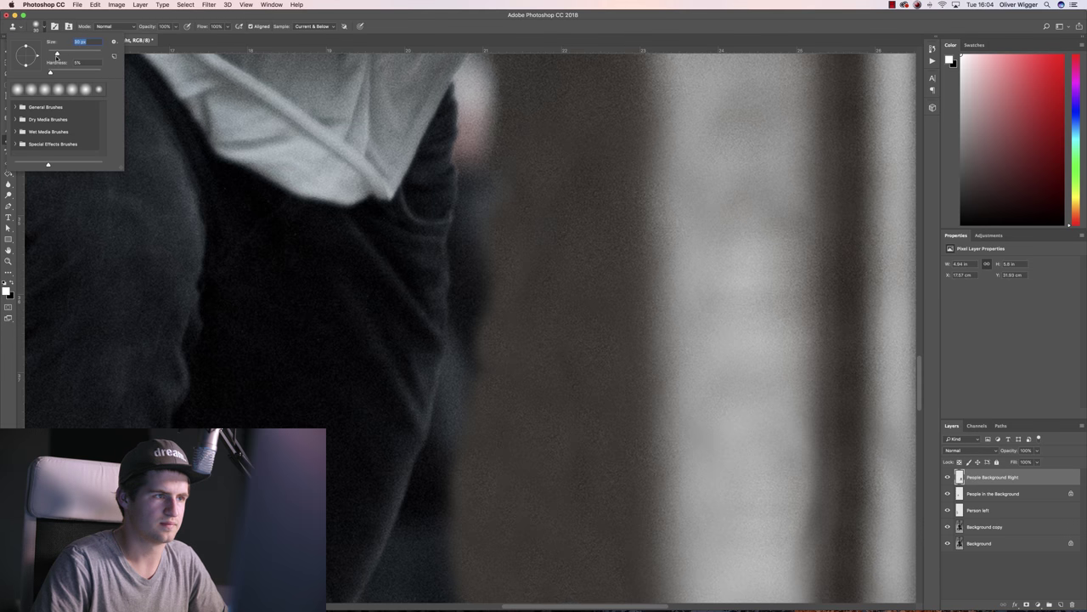
{"action": "key", "text": "Return"}
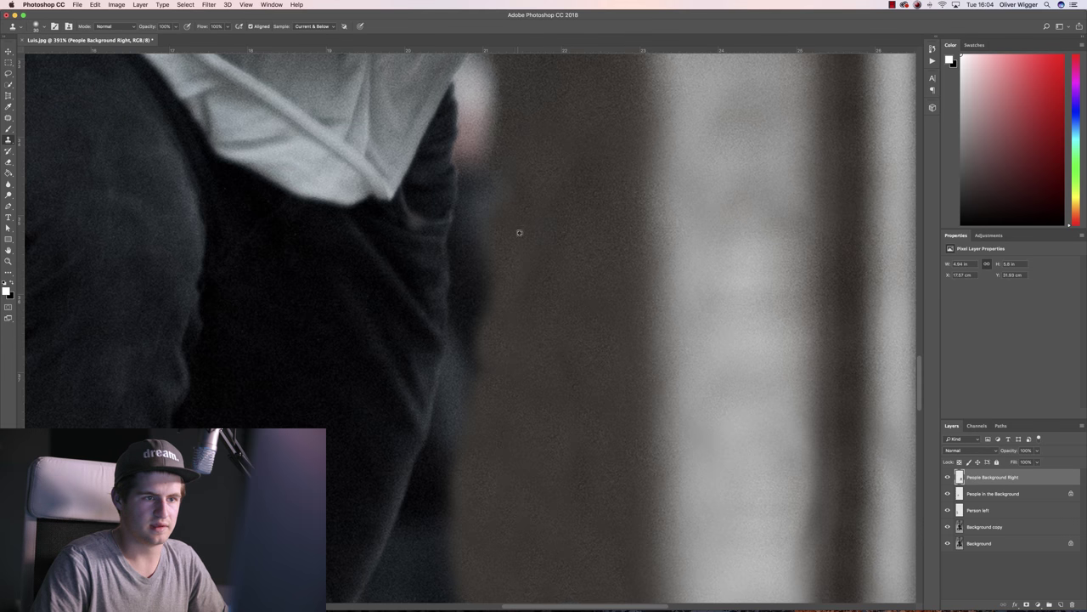
{"action": "mouse_move", "coordinate": [493, 280]}
{"action": "left_mouse_down"}
{"action": "mouse_move", "coordinate": [479, 338]}
{"action": "mouse_move", "coordinate": [479, 286]}
{"action": "left_mouse_up"}
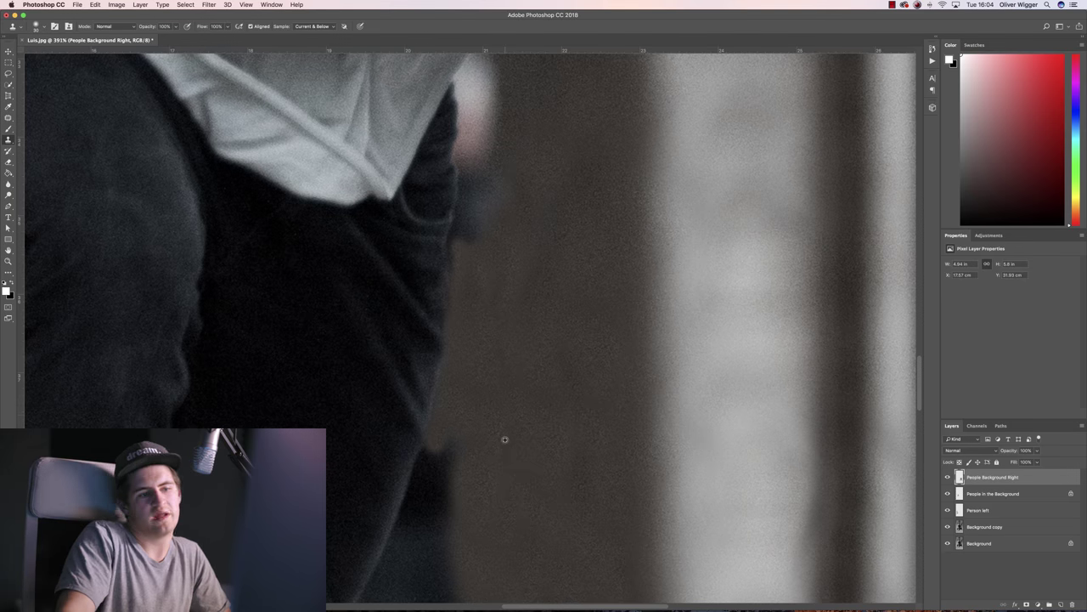
Step: Clone brown wall texture across the trouser edge onto the jumping man's thigh, just above the background person's remains
{"action": "scroll", "coordinate": [554, 415], "scroll_direction": "down", "scroll_amount": 1}
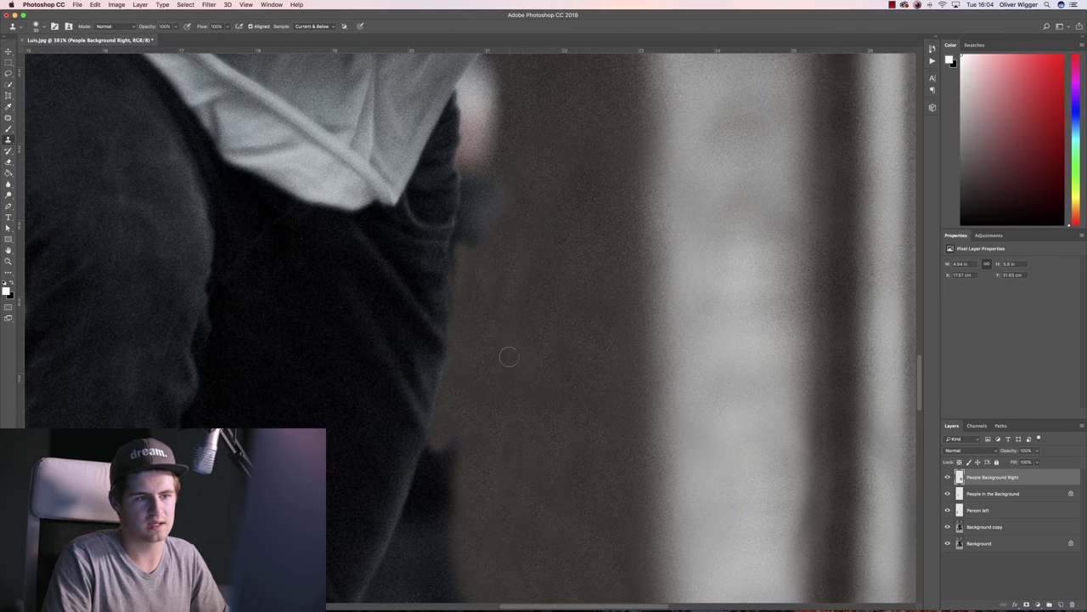
{"action": "scroll", "coordinate": [459, 404], "scroll_direction": "up", "scroll_amount": 3}
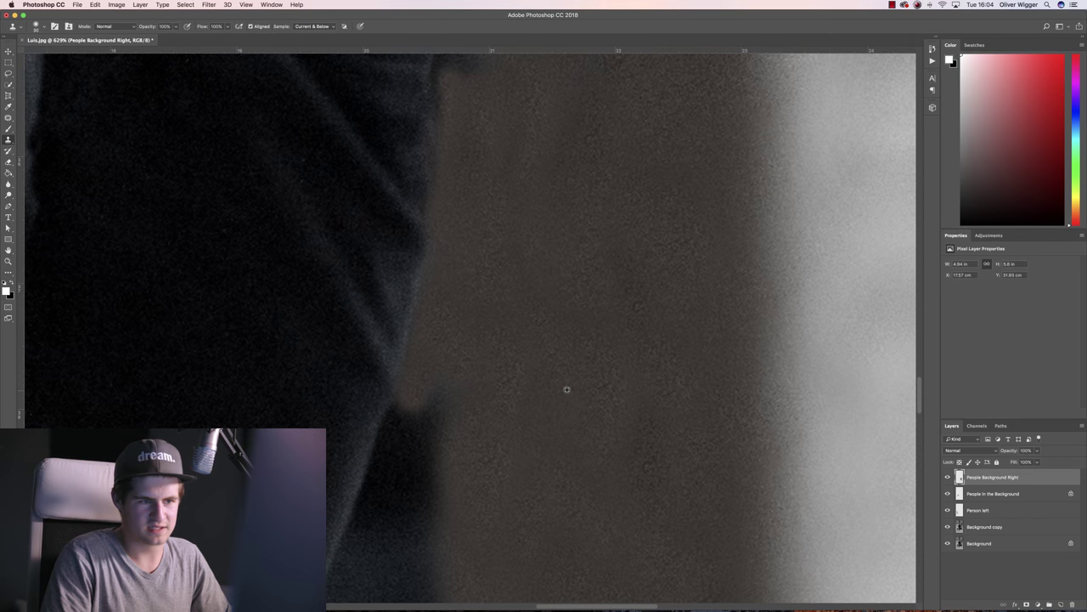
{"action": "mouse_move", "coordinate": [437, 387]}
{"action": "left_mouse_down"}
{"action": "mouse_move", "coordinate": [403, 417]}
{"action": "mouse_move", "coordinate": [293, 426]}
{"action": "left_mouse_up"}
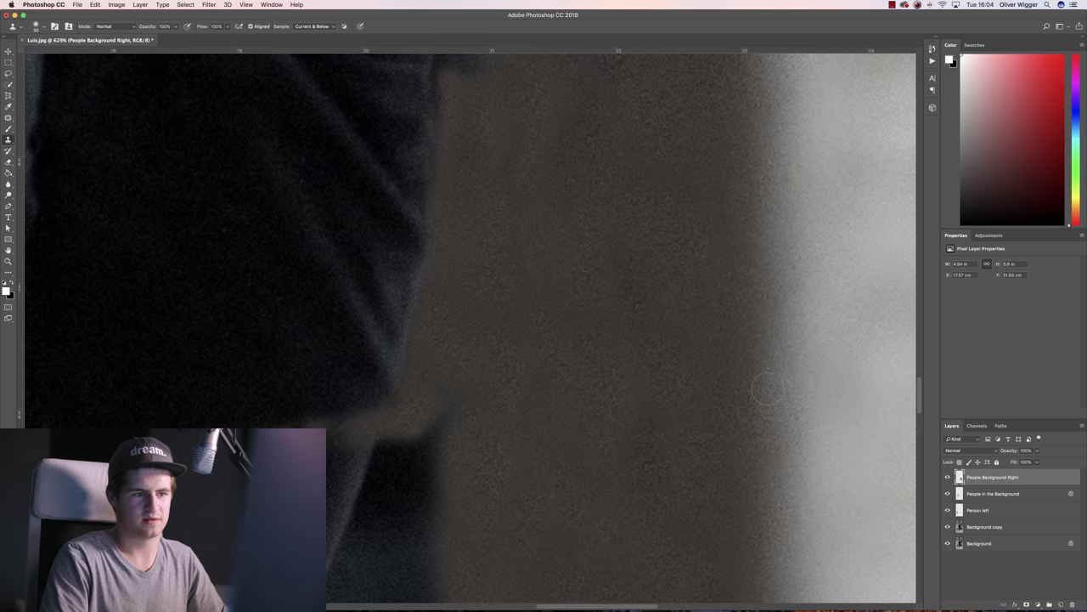
{"action": "scroll", "coordinate": [527, 378], "scroll_direction": "down", "scroll_amount": 5}
{"action": "scroll", "coordinate": [522, 395], "scroll_direction": "up", "scroll_amount": 3}
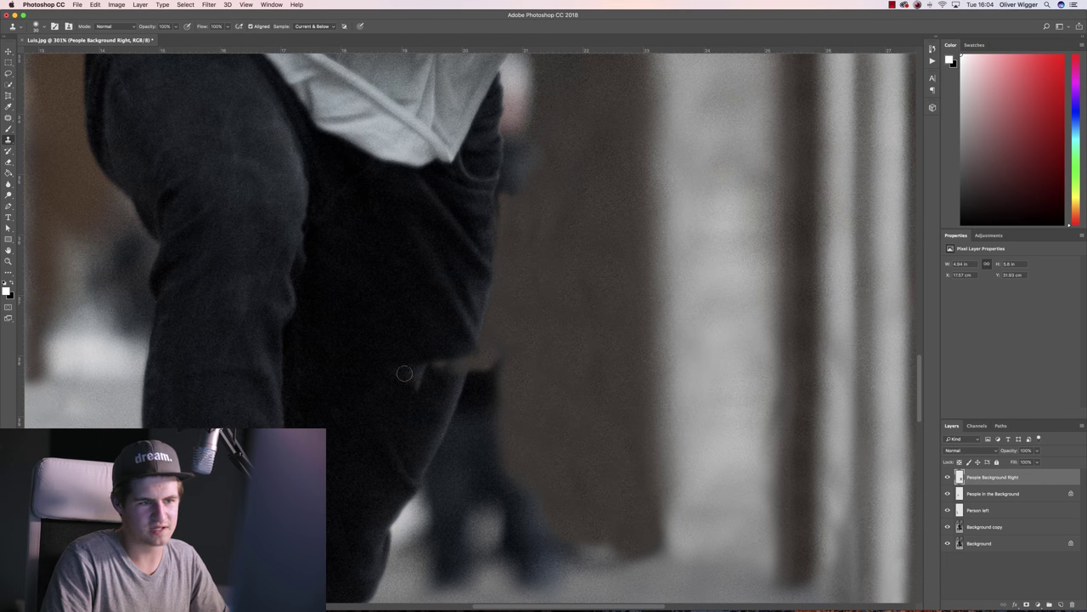
Step: Add a layer mask to People Background Right and set the brush to Normal mode, 100% opacity and a higher flow
{"action": "left_click", "coordinate": [1027, 604]}
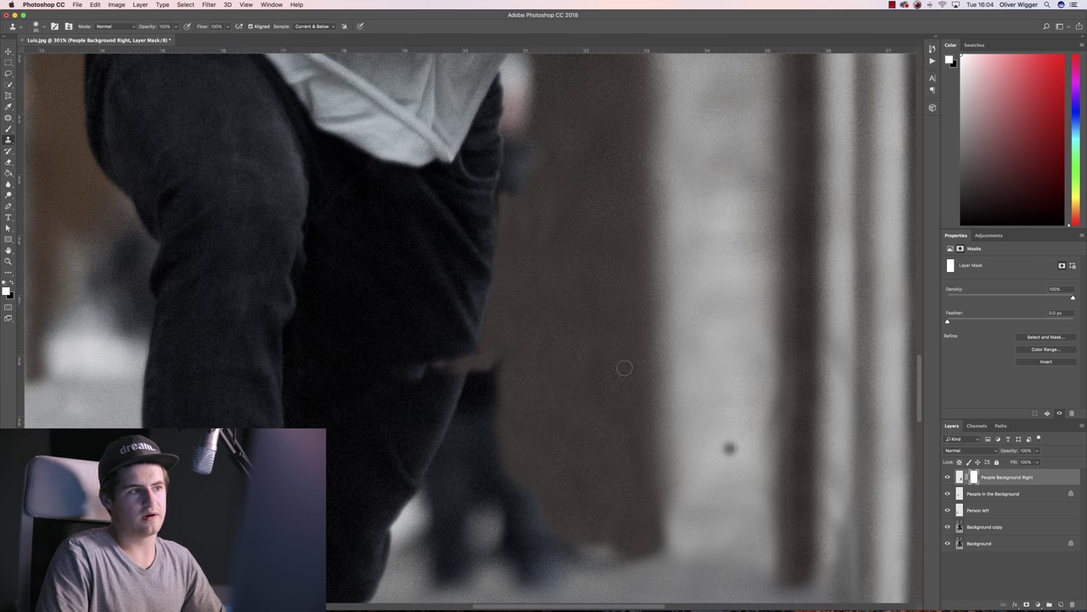
{"action": "left_click", "coordinate": [9, 128]}
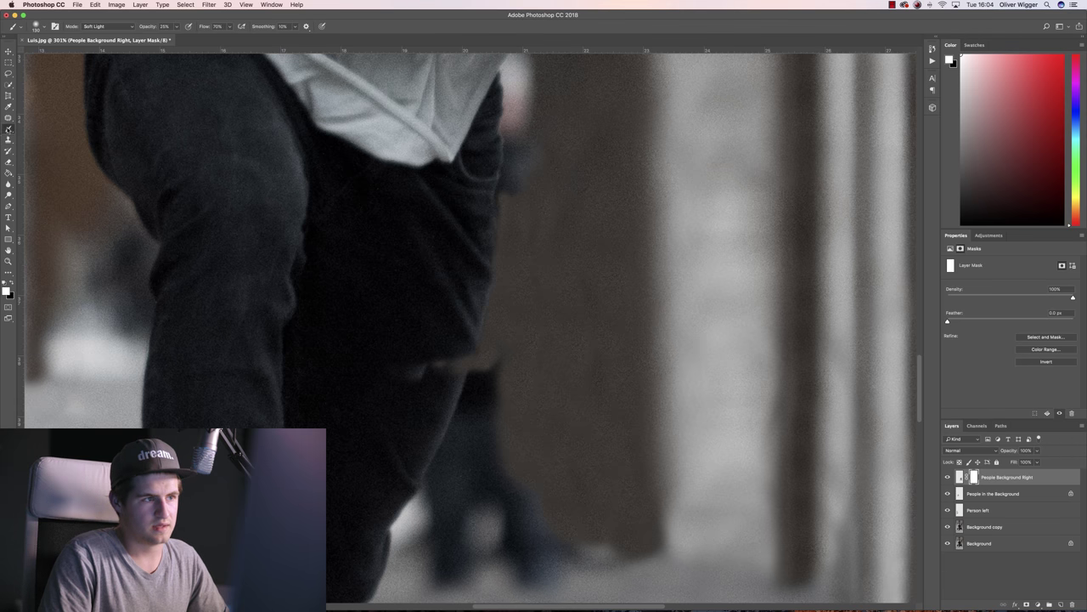
{"action": "left_click", "coordinate": [125, 25]}
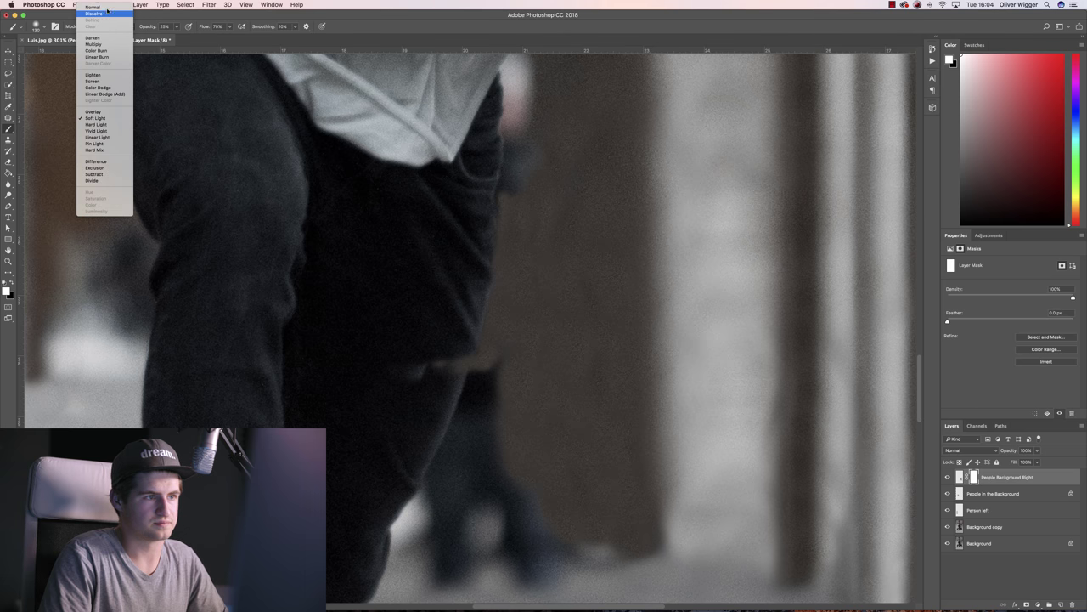
{"action": "left_click", "coordinate": [93, 9]}
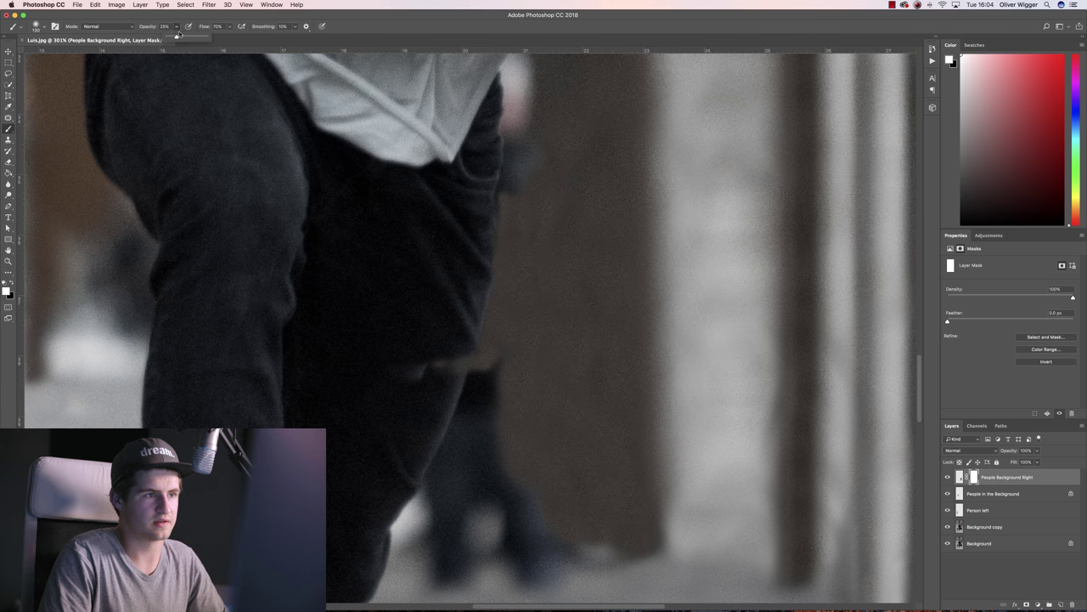
{"action": "left_click", "coordinate": [219, 17]}
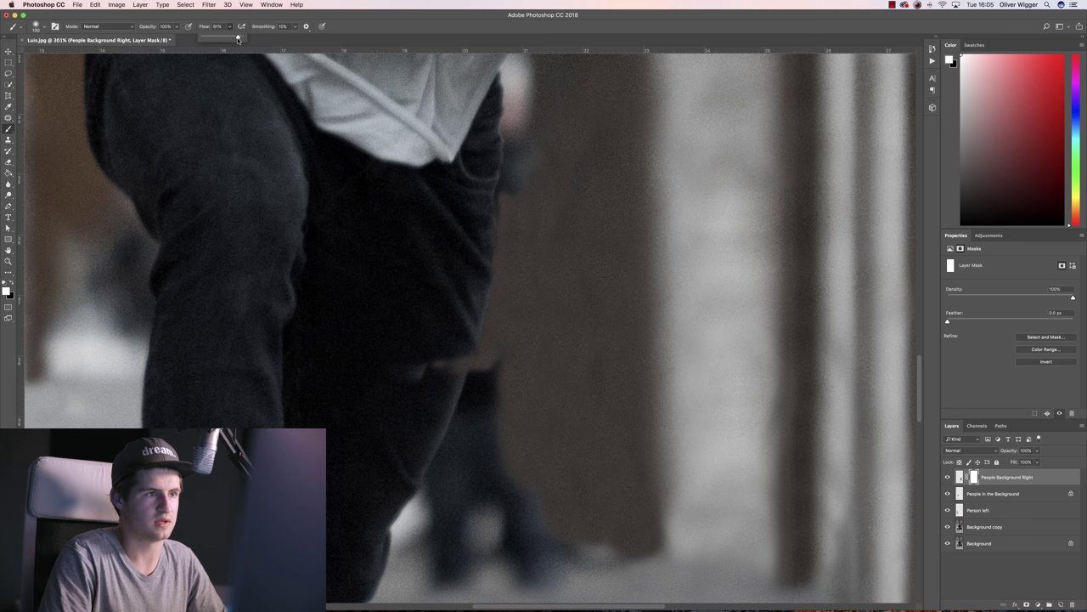
{"action": "left_click", "coordinate": [238, 38]}
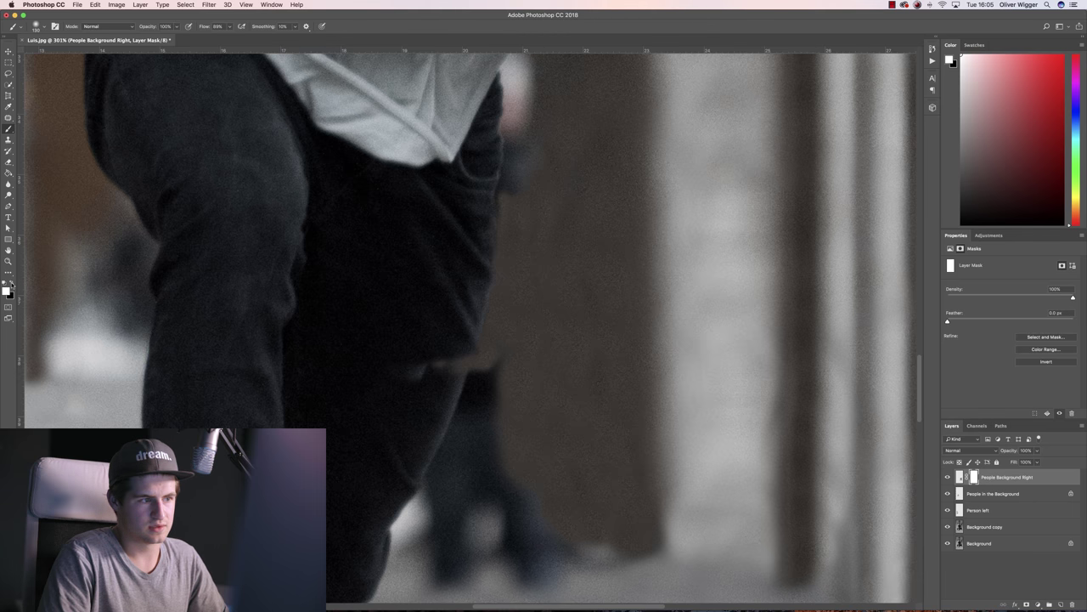
Step: Make black the foreground colour, reduce the brush to 73 px and mask out the cloned wall covering the man's trousers
{"action": "left_click", "coordinate": [11, 283]}
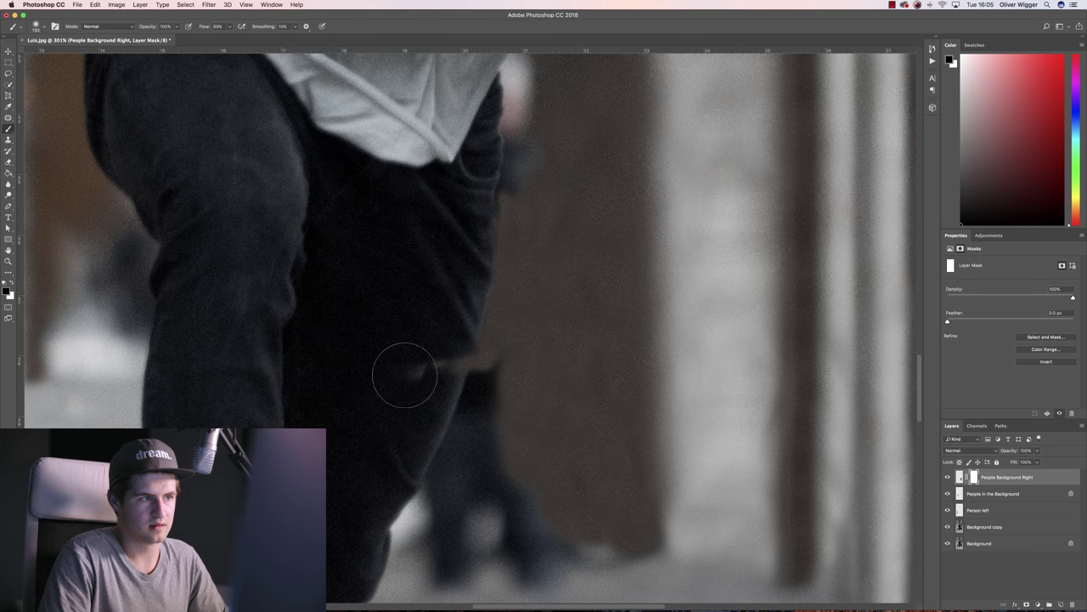
{"action": "left_click", "coordinate": [41, 27]}
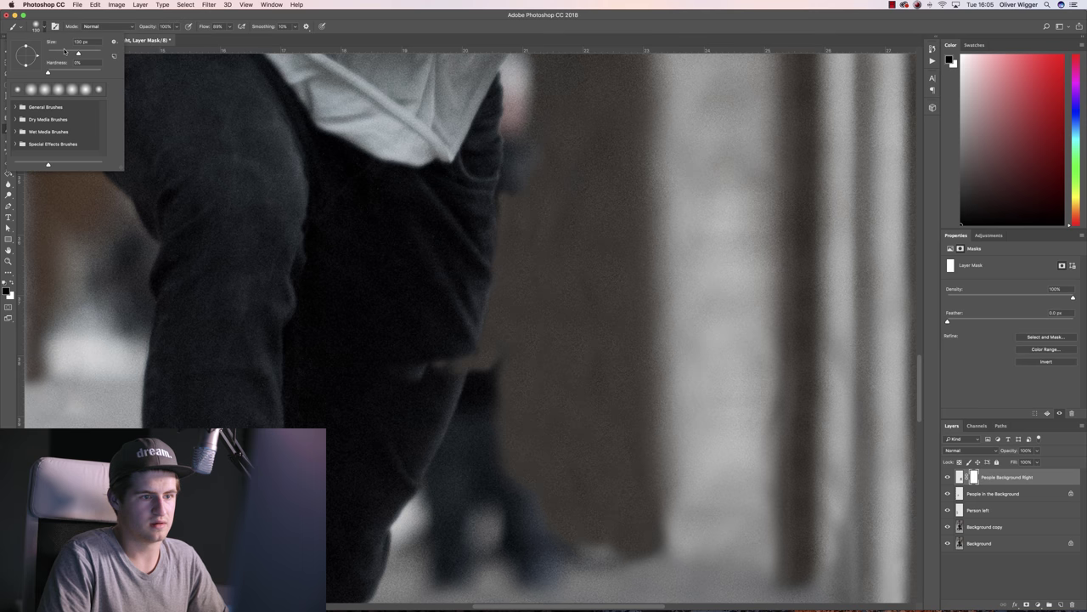
{"action": "key", "text": "Return"}
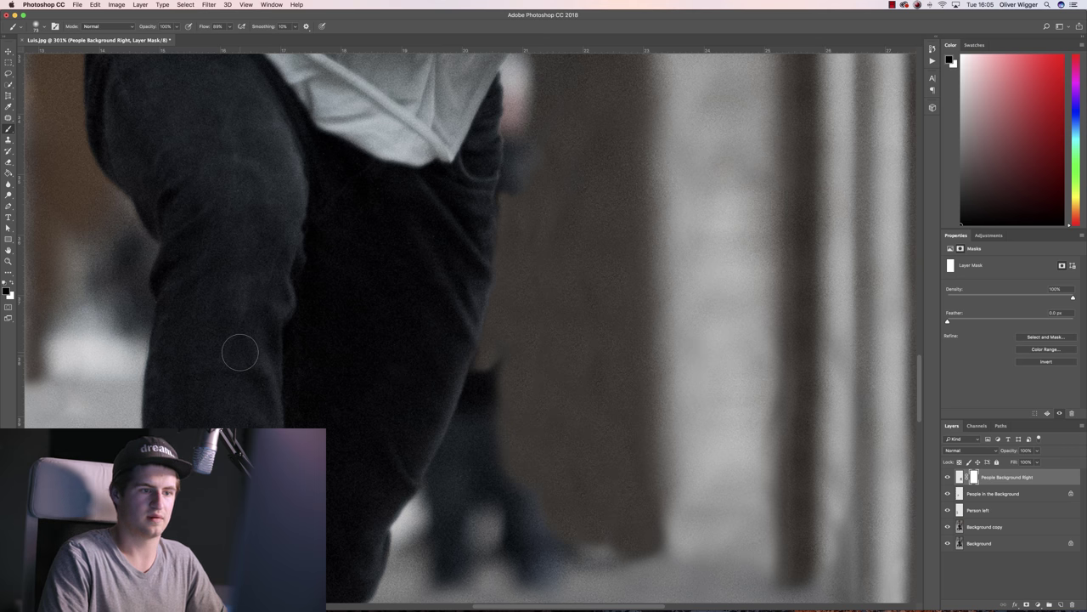
{"action": "scroll", "coordinate": [485, 351], "scroll_direction": "up", "scroll_amount": 3}
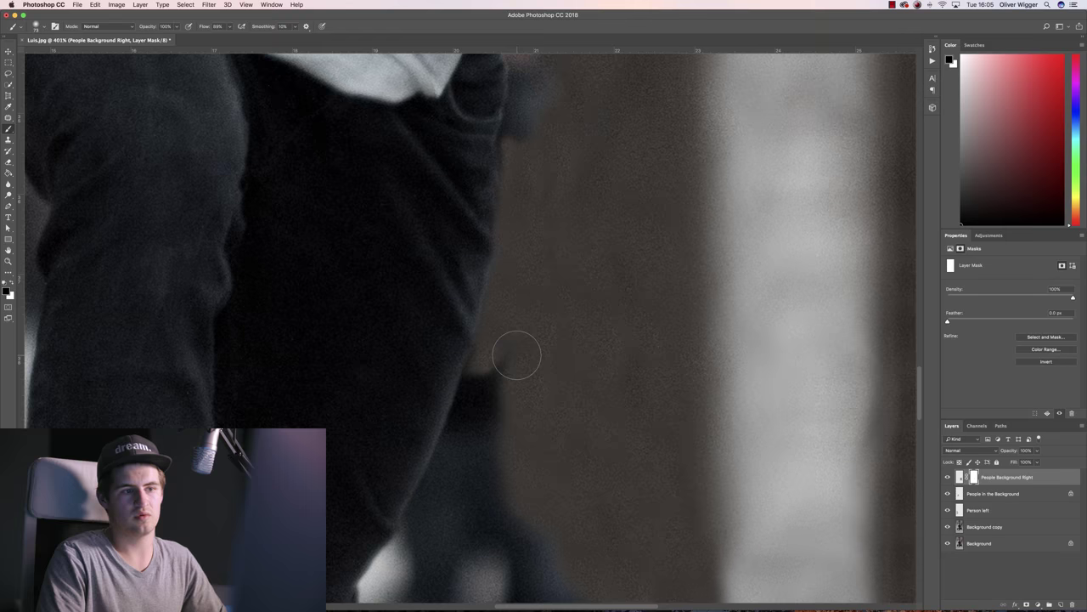
Step: Clone the brown wall down along the man's lower trouser edge over the background person's remains on People Background Right
{"action": "scroll", "coordinate": [514, 353], "scroll_direction": "down", "scroll_amount": 3}
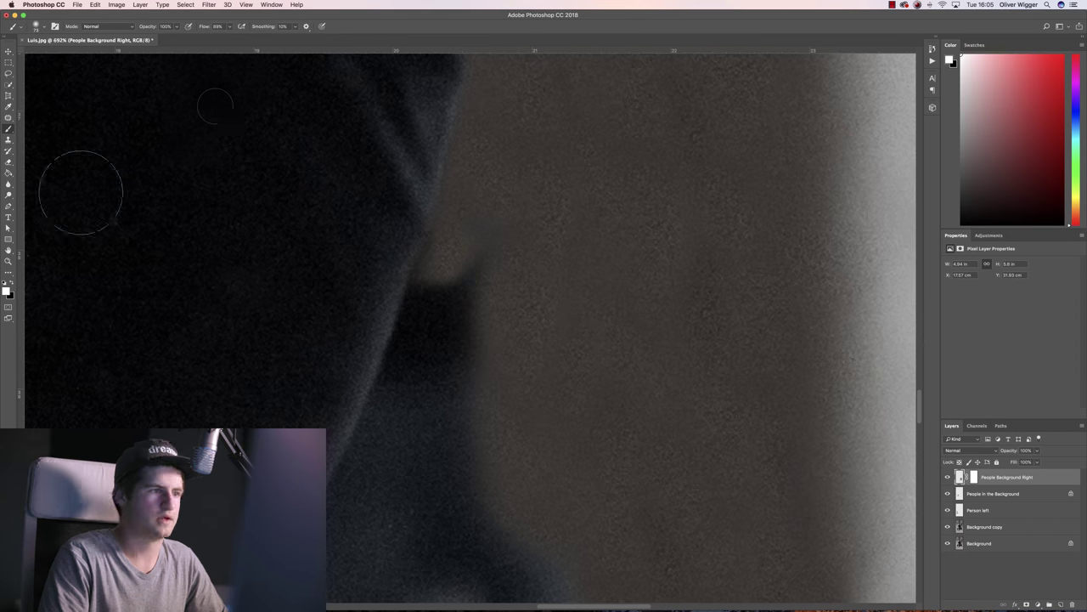
{"action": "key", "text": "s"}
{"action": "mouse_move", "coordinate": [459, 276]}
{"action": "left_mouse_down"}
{"action": "mouse_move", "coordinate": [420, 308]}
{"action": "mouse_move", "coordinate": [367, 452]}
{"action": "left_mouse_up"}
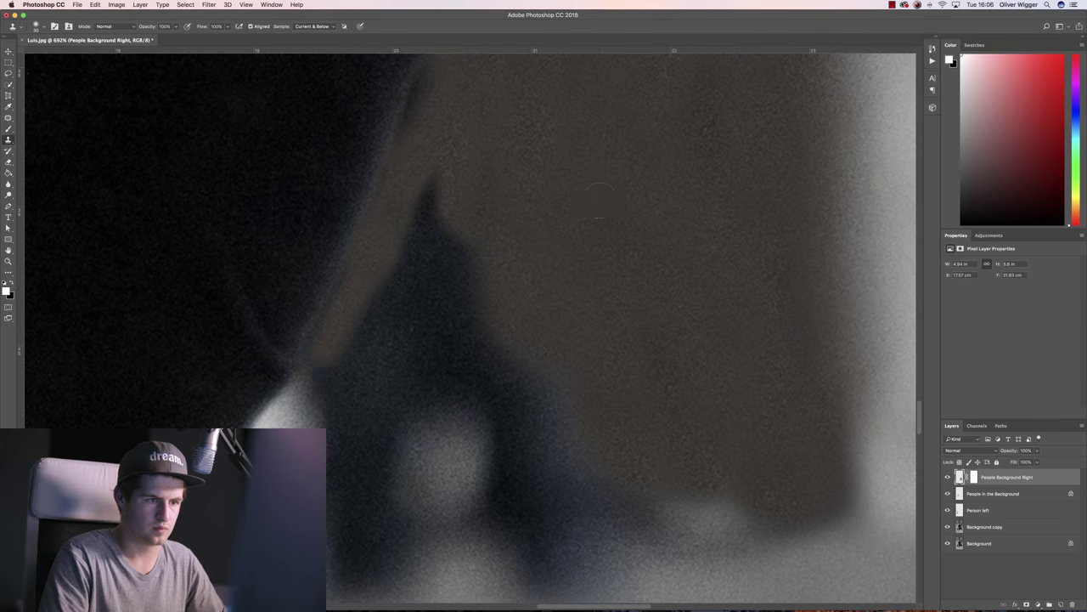
{"action": "scroll", "coordinate": [599, 197], "scroll_direction": "down", "scroll_amount": 3}
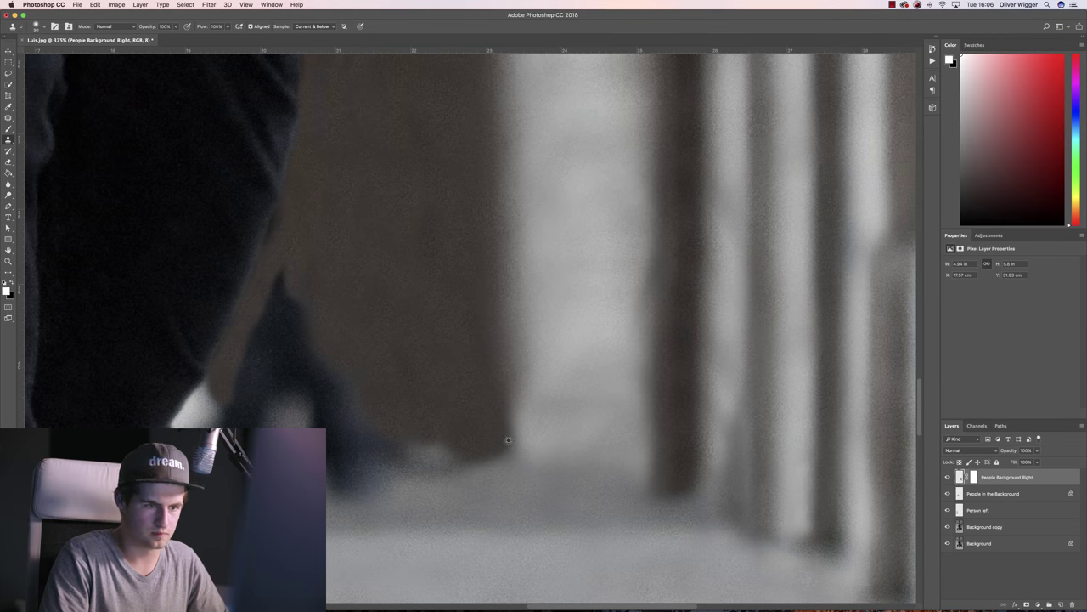
Step: Extend the cloned brown wall to the floor line and cover the last of the background person's legs beside the trousers
{"action": "left_click_drag", "start_coordinate": [399, 468], "coordinate": [546, 455]}
{"action": "scroll", "coordinate": [199, 425], "scroll_direction": "up", "scroll_amount": 4}
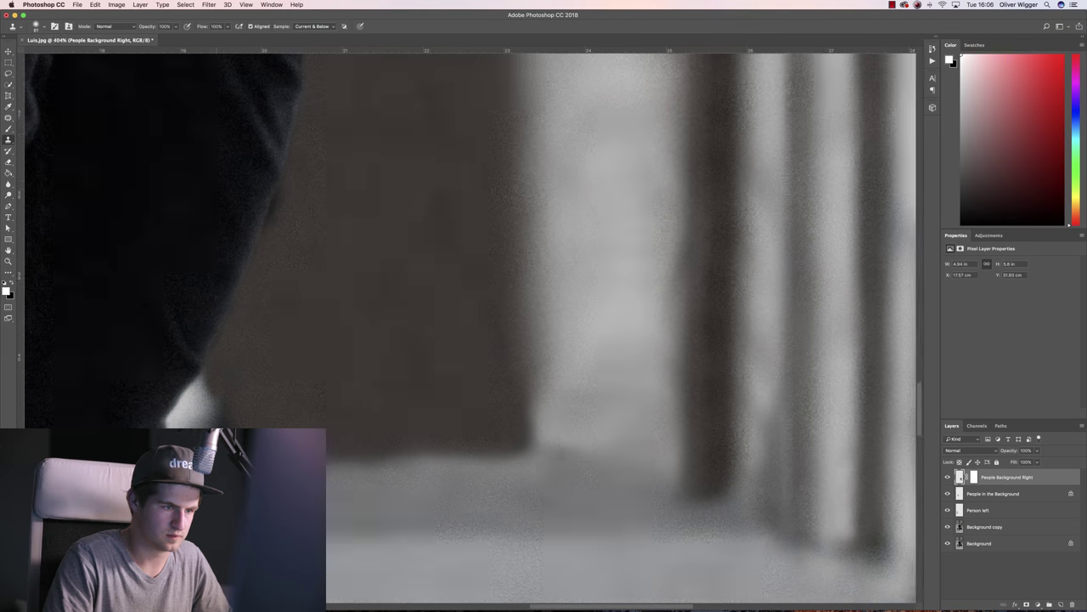
{"action": "left_click_drag", "start_coordinate": [202, 356], "coordinate": [160, 389]}
{"action": "scroll", "coordinate": [311, 401], "scroll_direction": "down", "scroll_amount": 5}
{"action": "scroll", "coordinate": [505, 383], "scroll_direction": "down", "scroll_amount": 10}
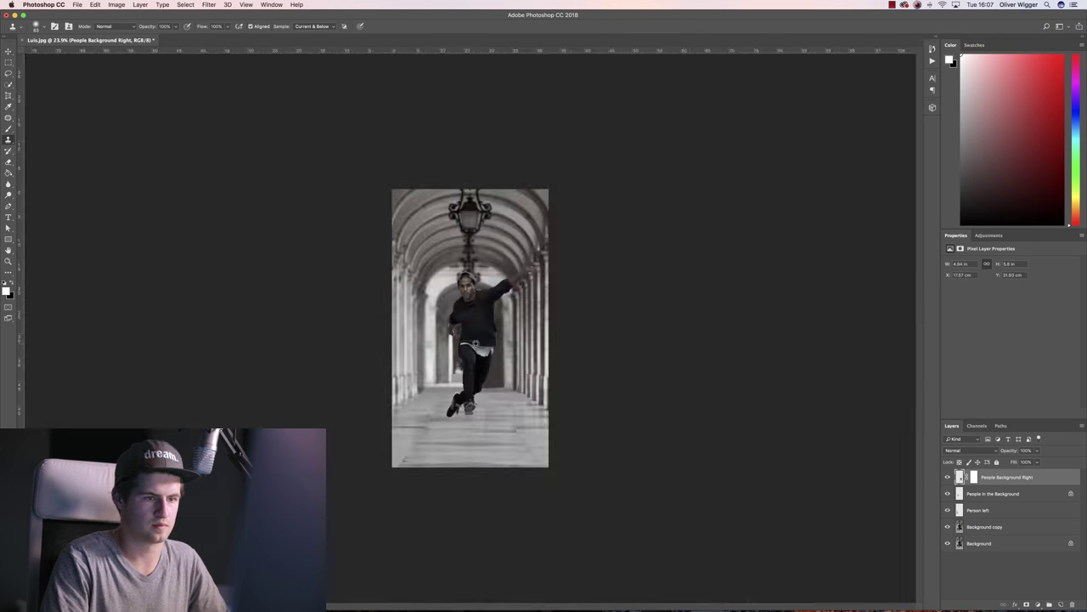
Step: Lock the layer's transparent pixels and darken the cloned wall beside the trousers with a low-opacity black Soft Light brush
{"action": "scroll", "coordinate": [507, 383], "scroll_direction": "up", "scroll_amount": 10}
{"action": "scroll", "coordinate": [546, 438], "scroll_direction": "down", "scroll_amount": 8}
{"action": "scroll", "coordinate": [555, 438], "scroll_direction": "up", "scroll_amount": 6}
{"action": "left_click", "coordinate": [8, 128]}
{"action": "key", "text": "/"}
{"action": "left_click", "coordinate": [107, 26]}
{"action": "left_click", "coordinate": [102, 133]}
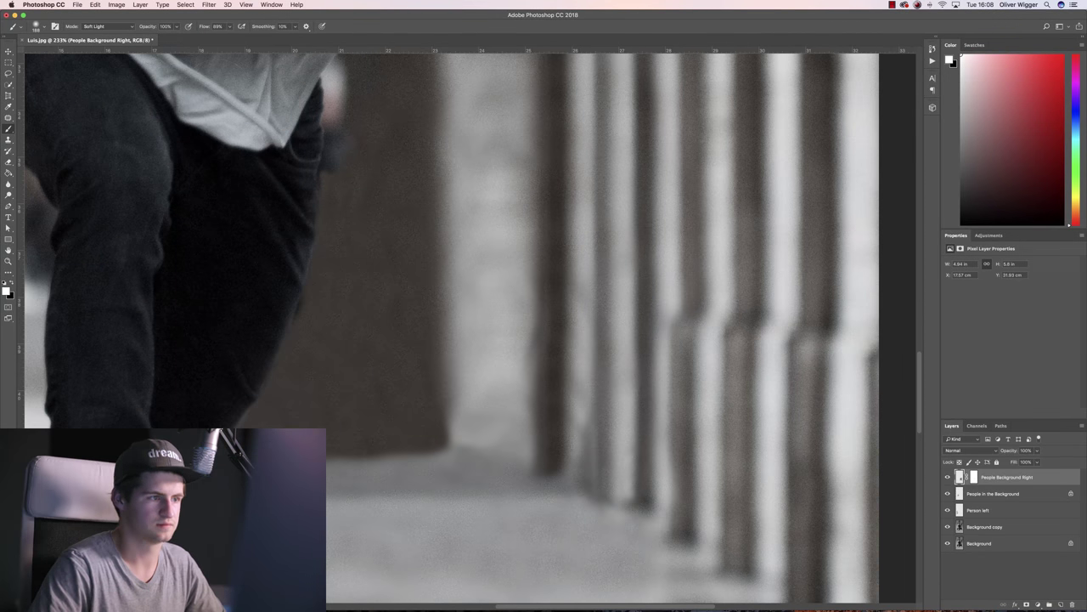
{"action": "key", "text": "x"}
{"action": "left_click_drag", "start_coordinate": [306, 390], "coordinate": [357, 192]}
{"action": "scroll", "coordinate": [357, 192], "scroll_direction": "down", "scroll_amount": 5}
{"action": "left_click_drag", "start_coordinate": [433, 548], "coordinate": [468, 429]}
{"action": "scroll", "coordinate": [478, 403], "scroll_direction": "up", "scroll_amount": 4}
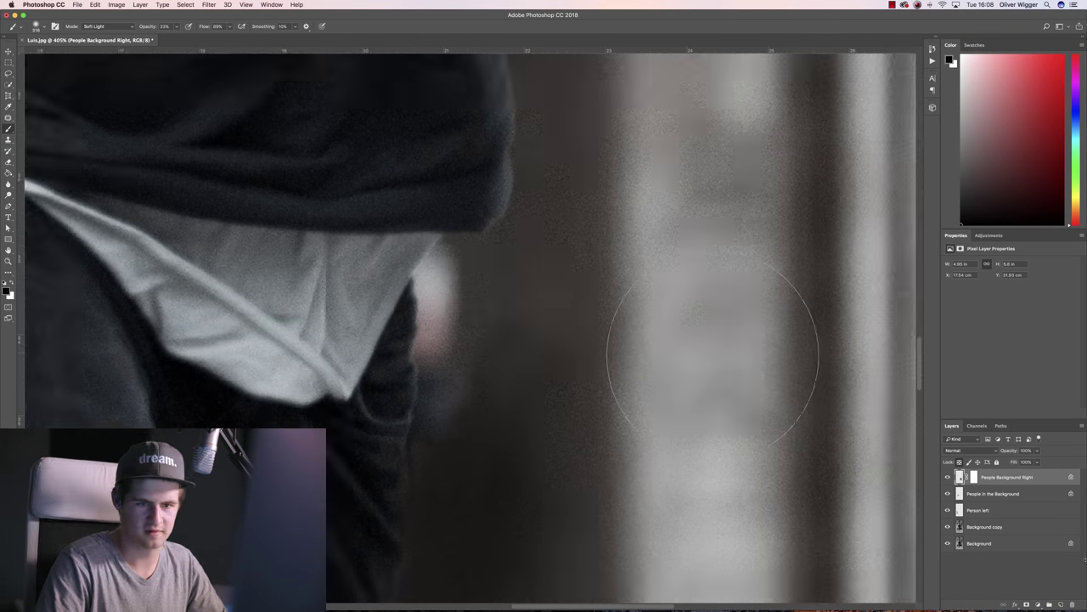
Step: Clone the dark wall over the blurred background hand remaining beside the man's shirt hem and trouser pocket
{"action": "key", "text": "s"}
{"action": "scroll", "coordinate": [444, 379], "scroll_direction": "down", "scroll_amount": 5}
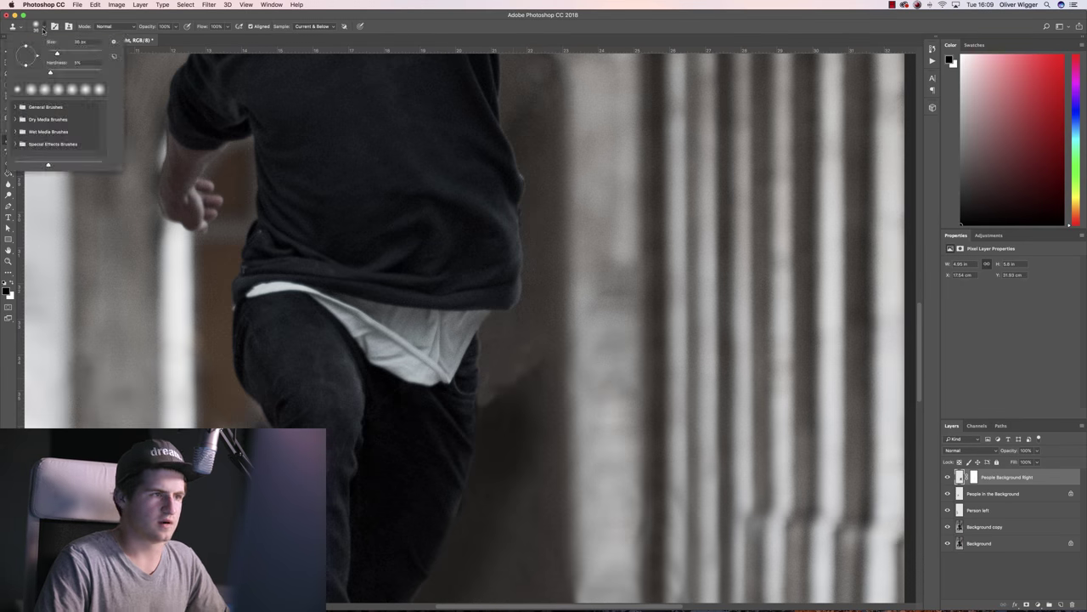
{"action": "scroll", "coordinate": [472, 474], "scroll_direction": "up", "scroll_amount": 4}
Step: Make white the foreground colour, lock the transparent pixels and toggle People Background Right to compare the retouch
{"action": "key", "text": "x"}
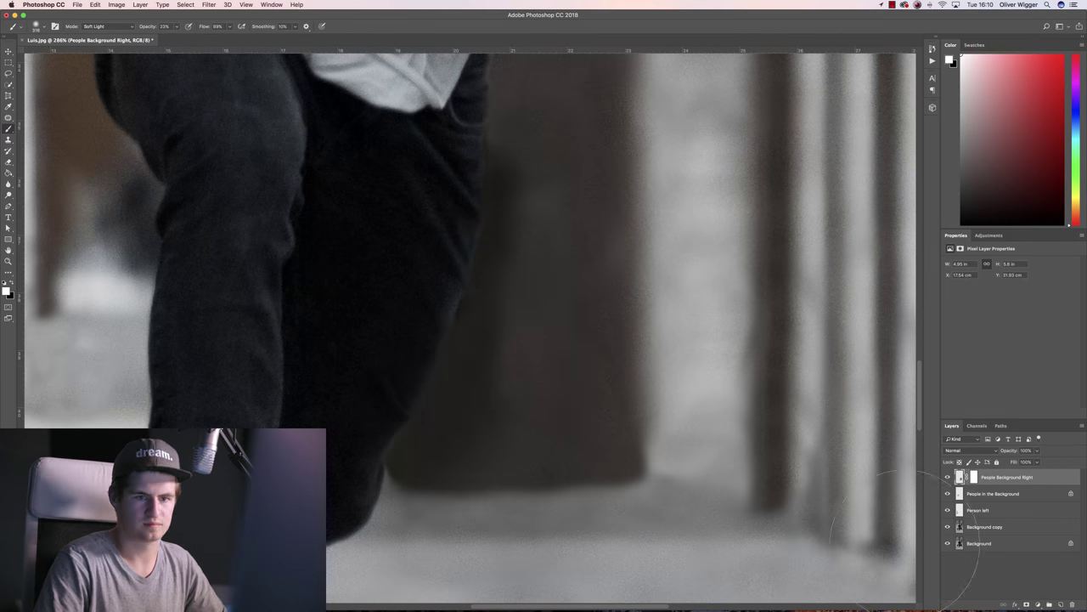
{"action": "key", "text": "/"}
{"action": "scroll", "coordinate": [520, 424], "scroll_direction": "down", "scroll_amount": 8}
{"action": "left_click", "coordinate": [947, 478]}
{"action": "scroll", "coordinate": [517, 427], "scroll_direction": "up", "scroll_amount": 7}
{"action": "left_click", "coordinate": [985, 527]}
{"action": "left_click", "coordinate": [948, 478]}
{"action": "left_click", "coordinate": [1007, 477]}
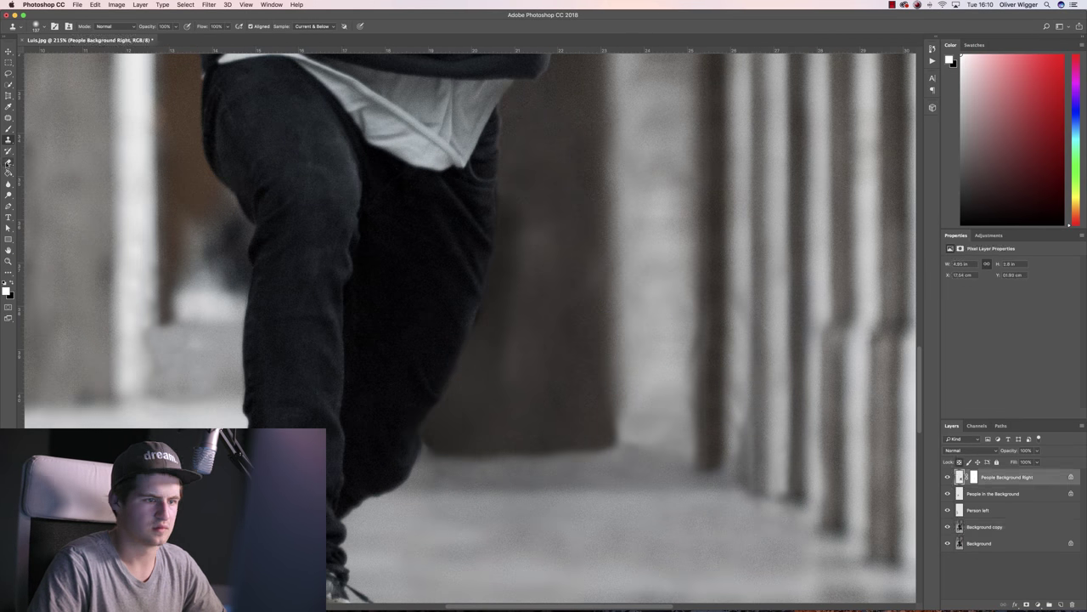
Step: Unlock the transparent pixels of People Background Right and erase the cloned wall overlapping the man's lower trouser edge
{"action": "scroll", "coordinate": [434, 423], "scroll_direction": "up", "scroll_amount": 5}
{"action": "key", "text": "e"}
{"action": "key", "text": "/"}
{"action": "left_click_drag", "start_coordinate": [473, 316], "coordinate": [444, 348]}
{"action": "scroll", "coordinate": [459, 365], "scroll_direction": "down", "scroll_amount": 8}
{"action": "scroll", "coordinate": [395, 339], "scroll_direction": "up", "scroll_amount": 7}
{"action": "key", "text": "s"}
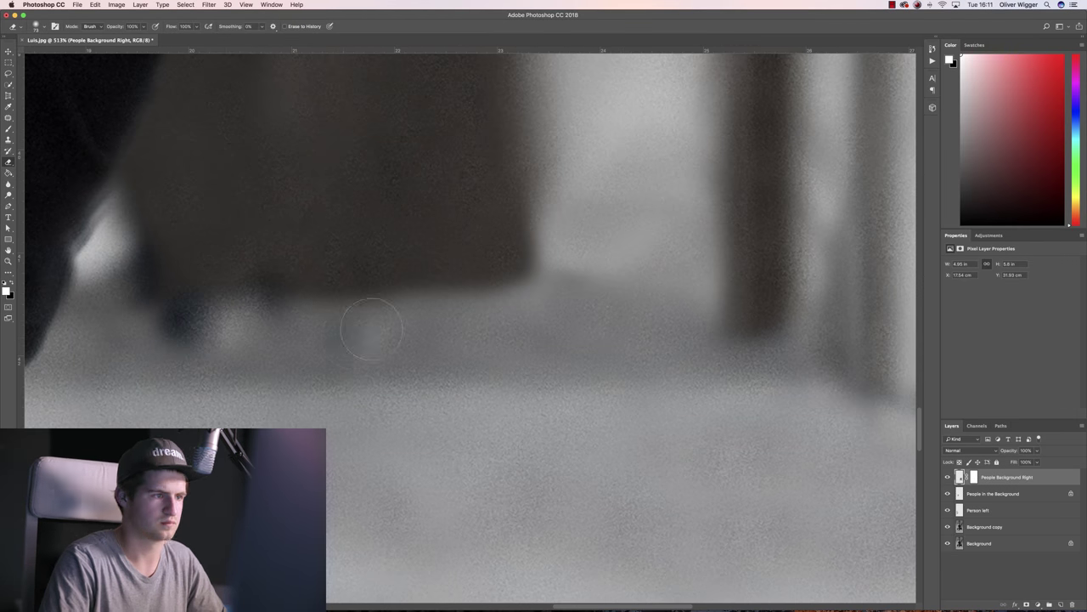
Step: Try cloning the background over the underside of the man's raised sleeve, and undo the stroke
{"action": "scroll", "coordinate": [382, 328], "scroll_direction": "down", "scroll_amount": 10}
{"action": "scroll", "coordinate": [665, 200], "scroll_direction": "up", "scroll_amount": 4}
{"action": "scroll", "coordinate": [665, 200], "scroll_direction": "down", "scroll_amount": 2}
{"action": "scroll", "coordinate": [571, 340], "scroll_direction": "up", "scroll_amount": 6}
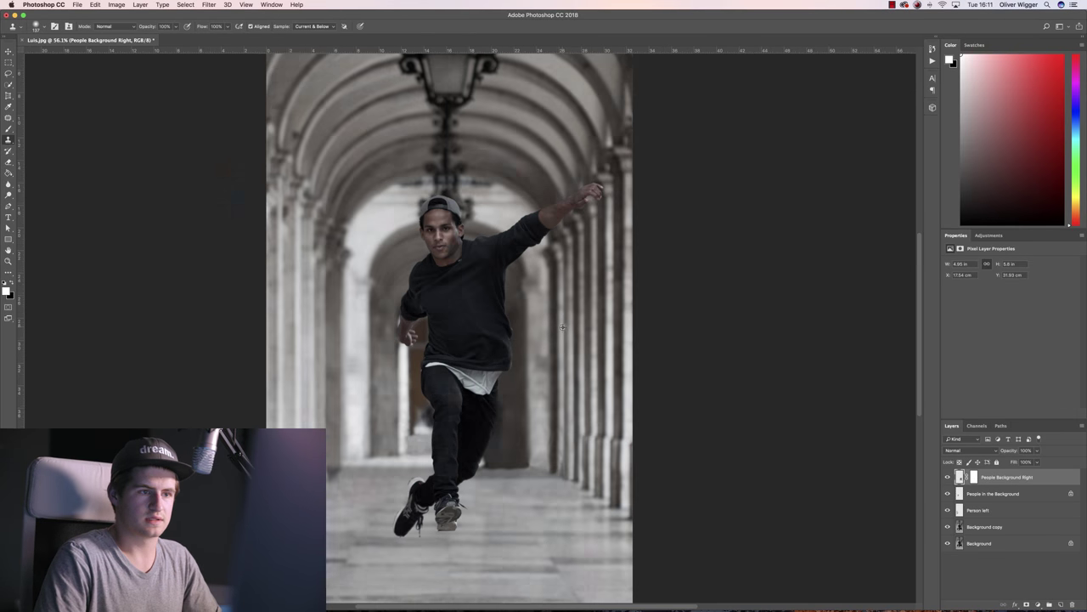
{"action": "scroll", "coordinate": [436, 256], "scroll_direction": "down", "scroll_amount": 4}
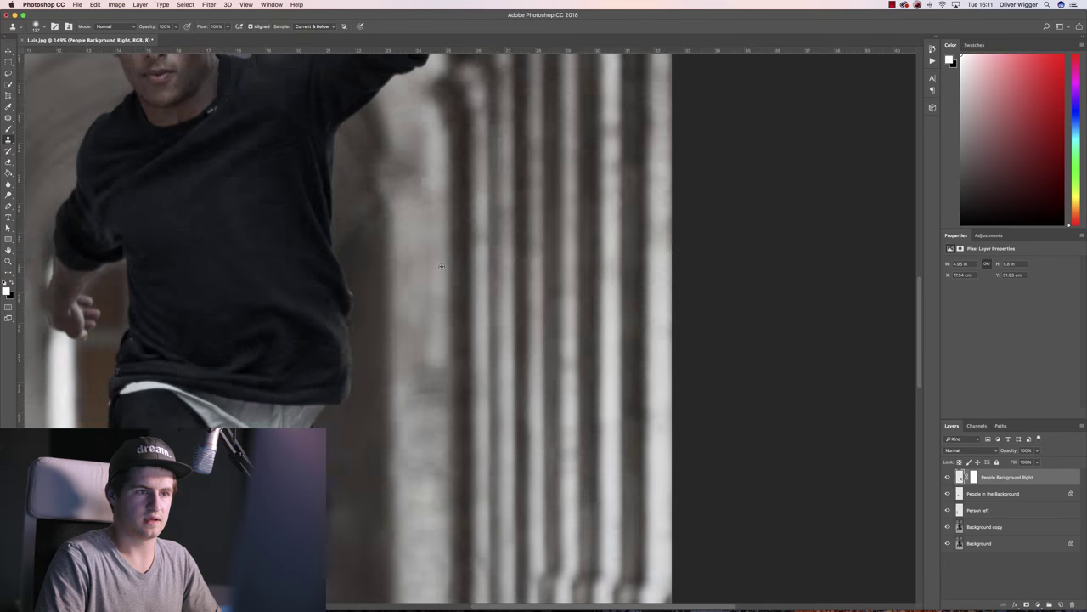
{"action": "scroll", "coordinate": [418, 185], "scroll_direction": "up", "scroll_amount": 3}
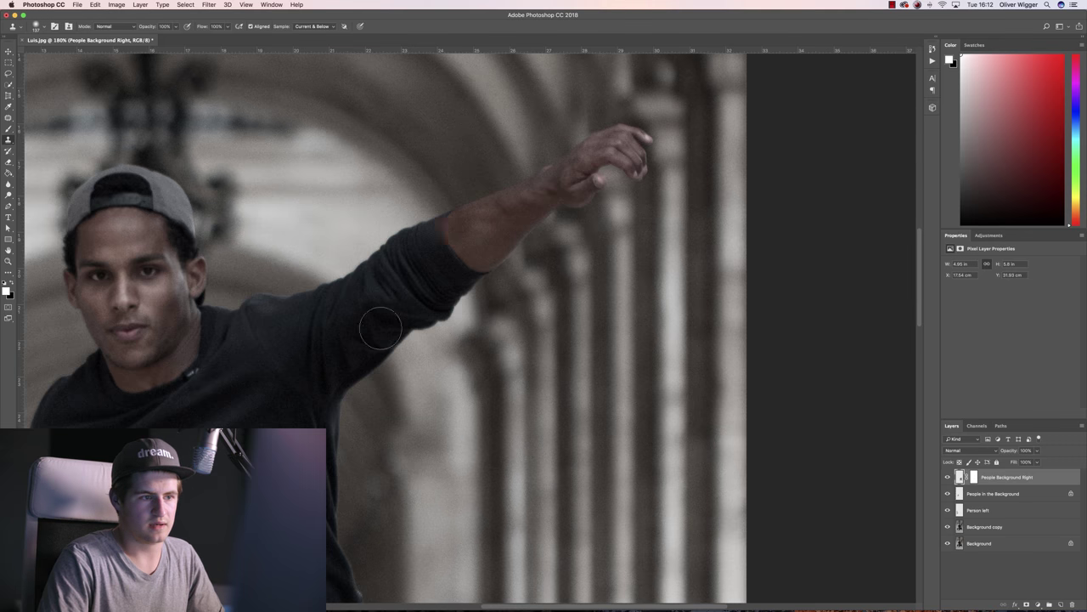
{"action": "left_click", "coordinate": [380, 334]}
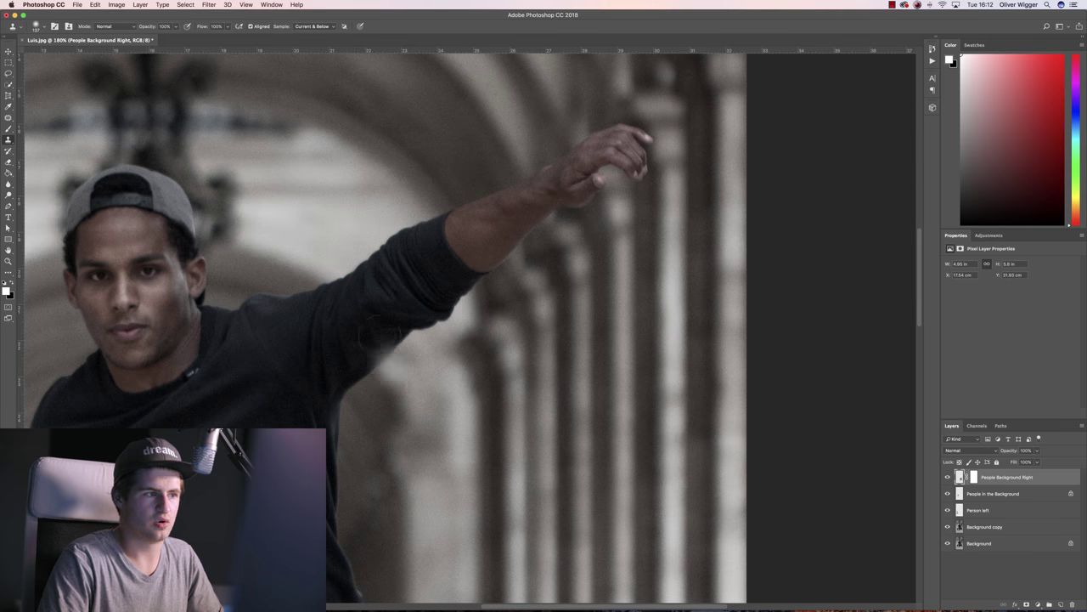
{"action": "key", "text": "super+z"}
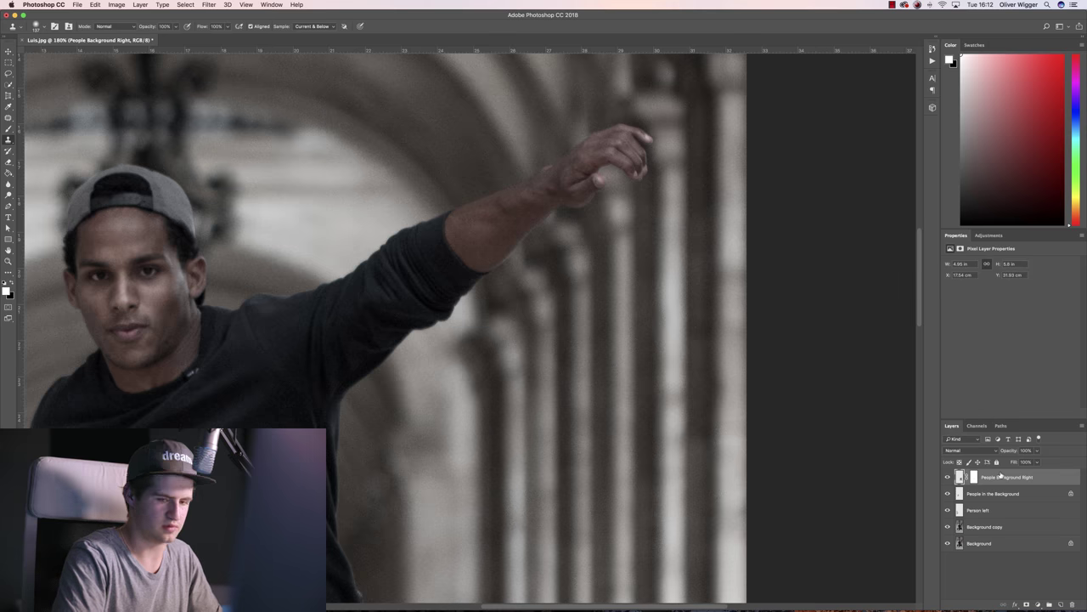
Step: Create a new layer named Arm above People Background Right
{"action": "key", "text": "super+shift+n"}
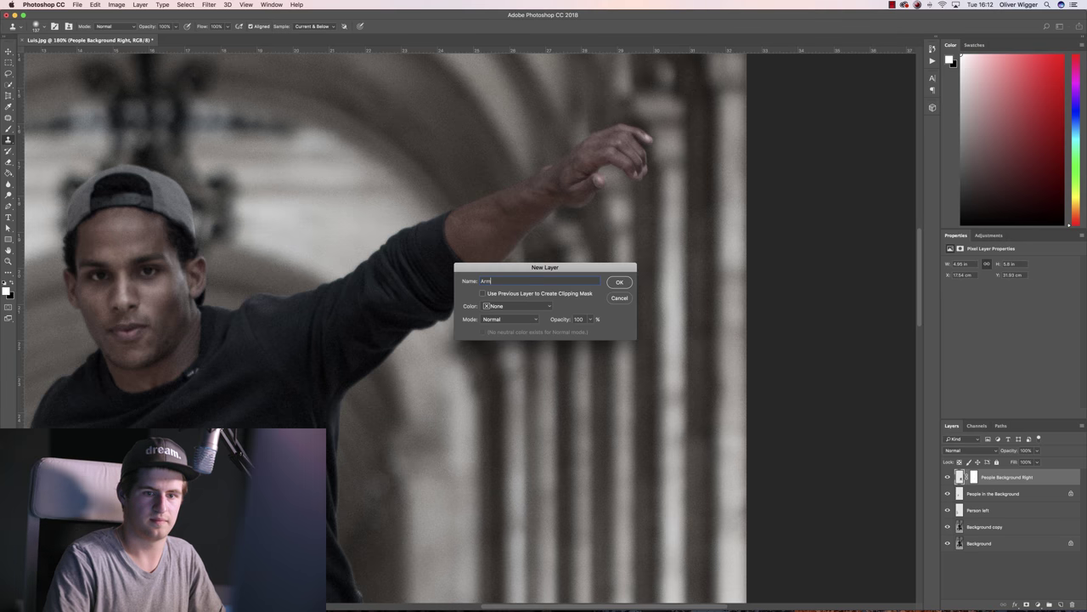
{"action": "type", "text": "Arm"}
{"action": "key", "text": "Return"}
{"action": "scroll", "coordinate": [226, 240], "scroll_direction": "up", "scroll_amount": 3}
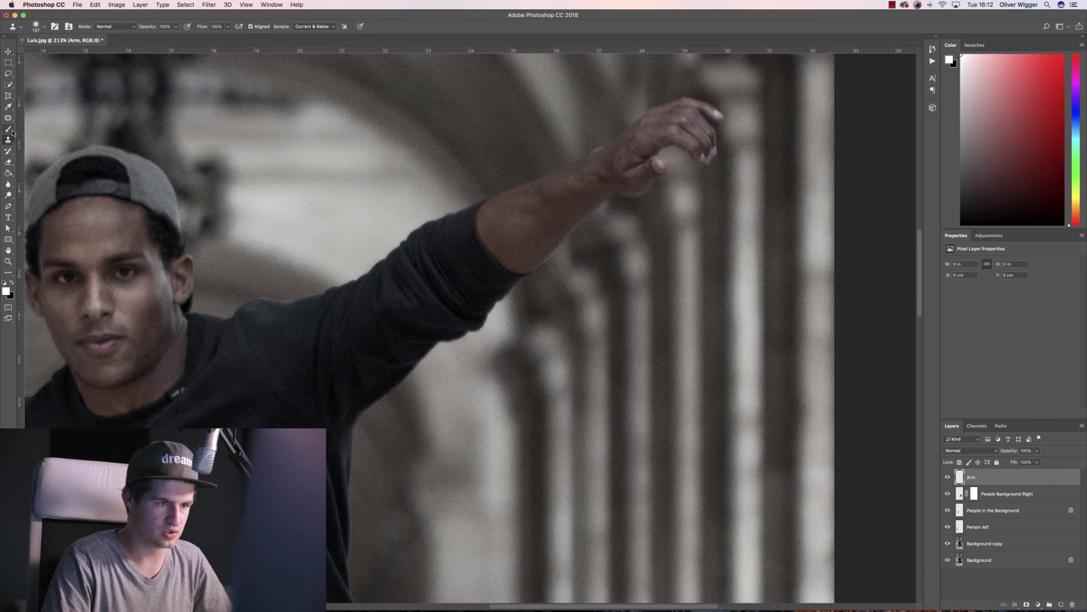
{"action": "left_click_drag", "start_coordinate": [276, 285], "coordinate": [302, 284]}
{"action": "key", "text": "alt+super+z"}
{"action": "key", "text": "alt+super+z"}
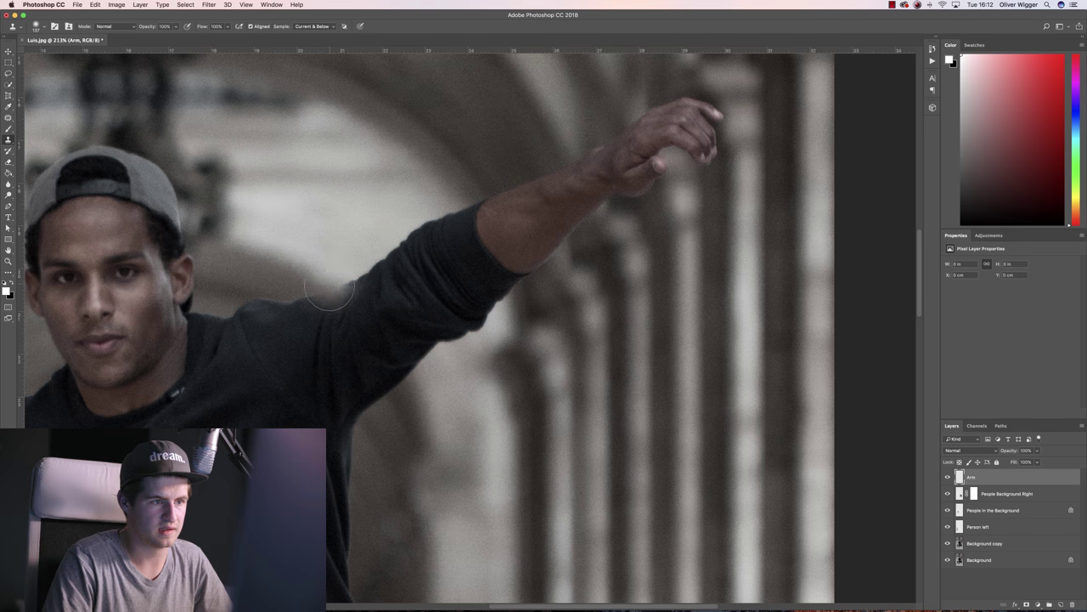
Step: Clone the arch edge behind the shoulder diagonally across the man's raised upper arm on the Arm layer
{"action": "mouse_move", "coordinate": [336, 281]}
{"action": "left_mouse_down"}
{"action": "mouse_move", "coordinate": [376, 314]}
{"action": "mouse_move", "coordinate": [348, 293]}
{"action": "left_mouse_up"}
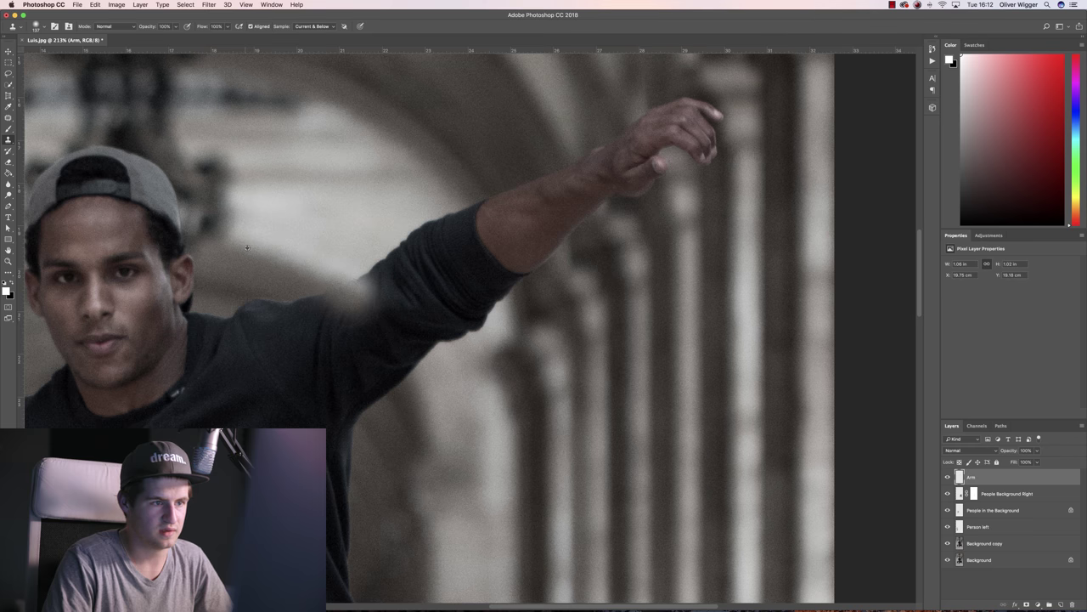
{"action": "mouse_move", "coordinate": [355, 303]}
{"action": "left_mouse_down"}
{"action": "mouse_move", "coordinate": [376, 299]}
{"action": "mouse_move", "coordinate": [422, 341]}
{"action": "left_mouse_up"}
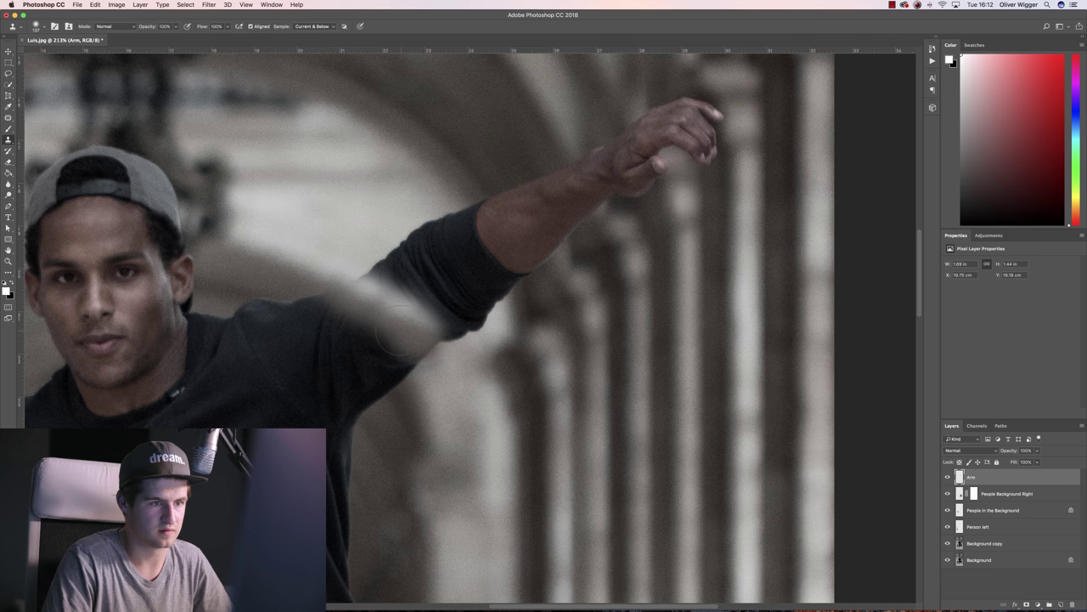
{"action": "left_click_drag", "start_coordinate": [404, 331], "coordinate": [445, 342]}
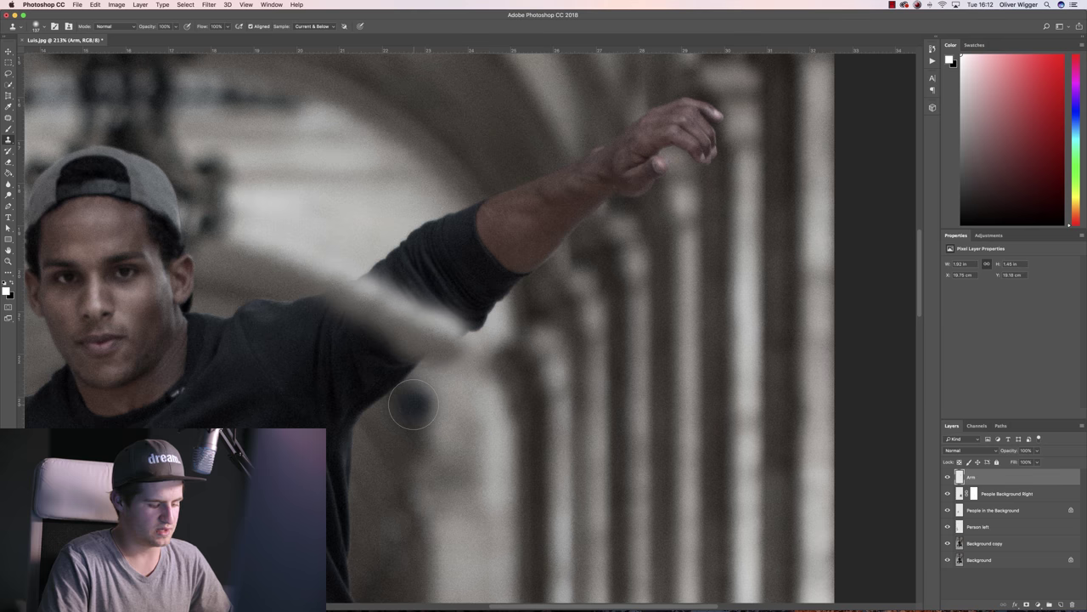
Step: Free transform the cloned arch strip, rotating it about 13 degrees clockwise and shifting it slightly to line up across the arm
{"action": "key", "text": "super+t"}
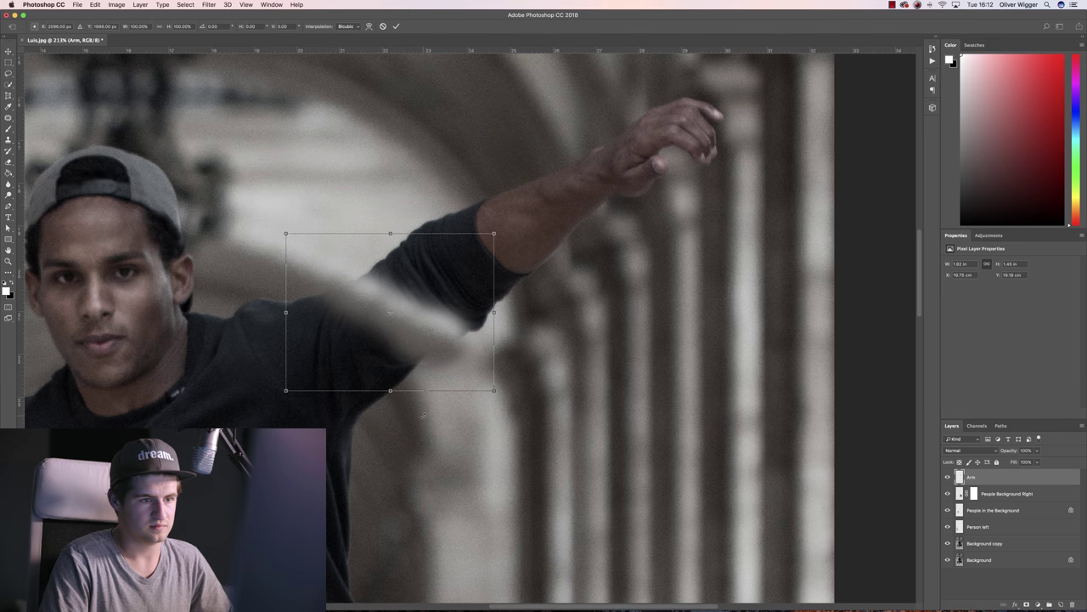
{"action": "left_click_drag", "start_coordinate": [502, 401], "coordinate": [476, 425]}
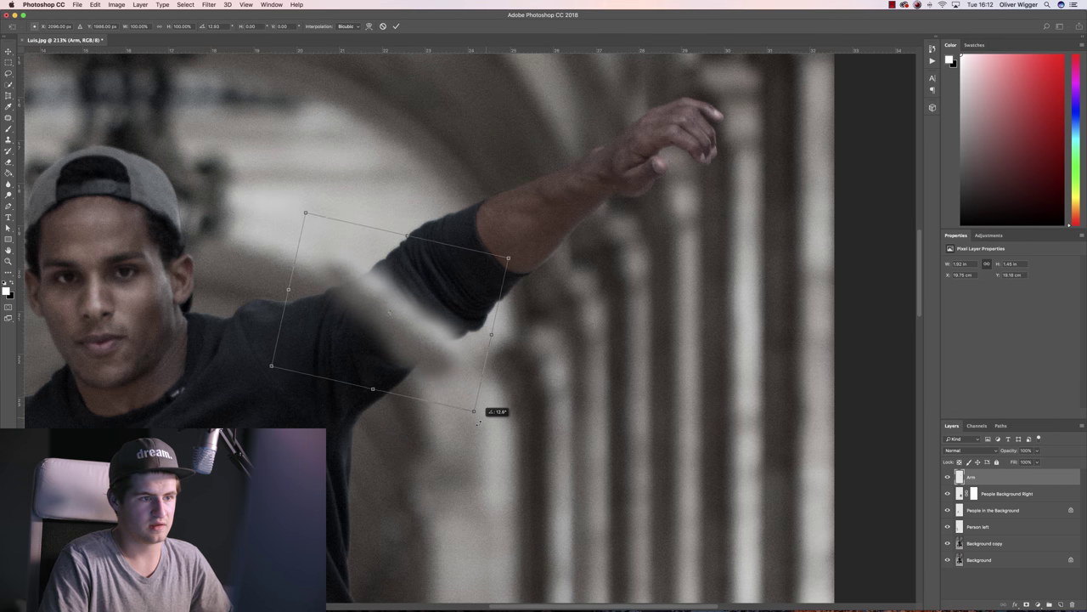
{"action": "left_click_drag", "start_coordinate": [389, 335], "coordinate": [394, 344]}
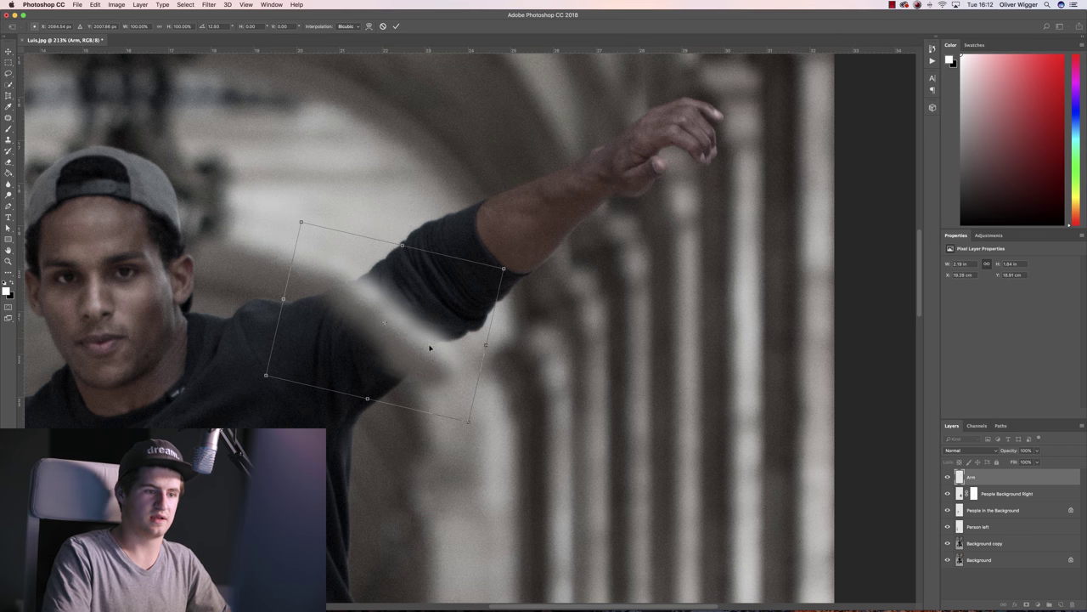
Step: Warp the cloned arch strip into a downward curve that continues the arch across the arm, and apply the transform
{"action": "right_click", "coordinate": [428, 335]}
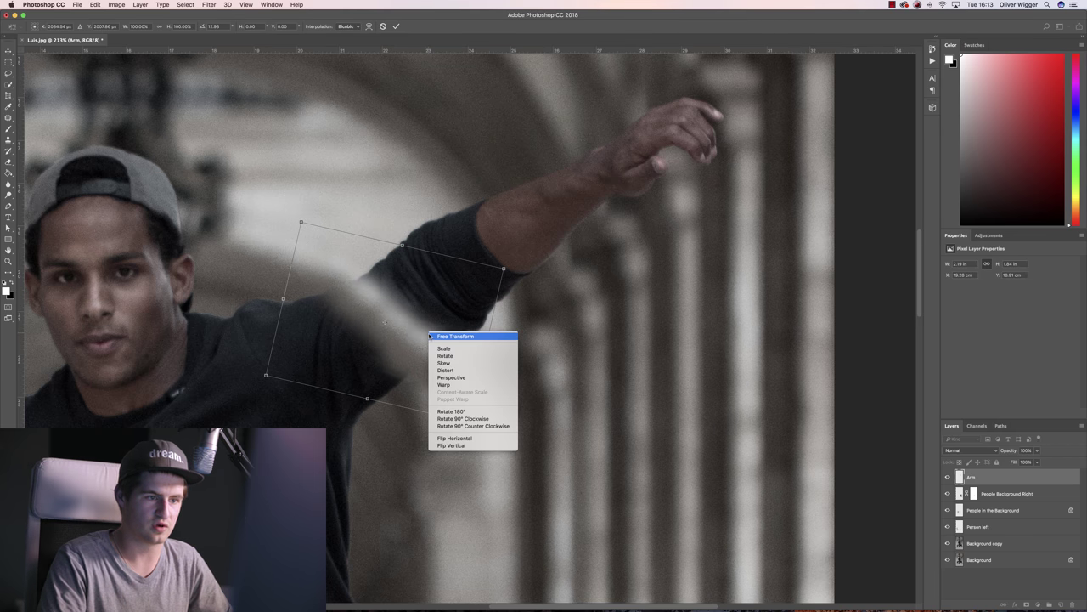
{"action": "left_click", "coordinate": [454, 383]}
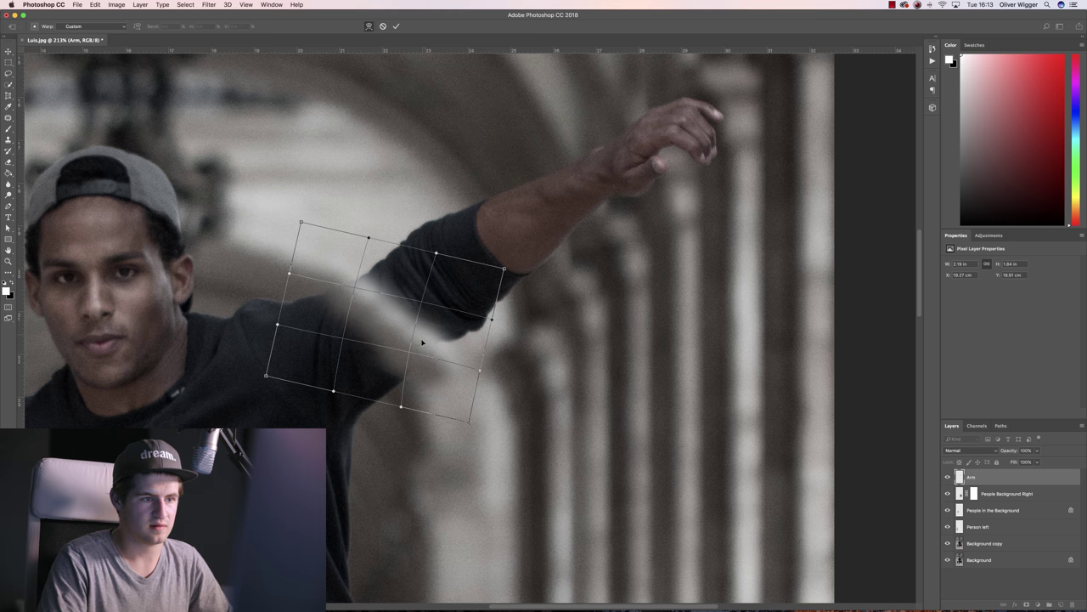
{"action": "left_click_drag", "start_coordinate": [346, 343], "coordinate": [360, 337]}
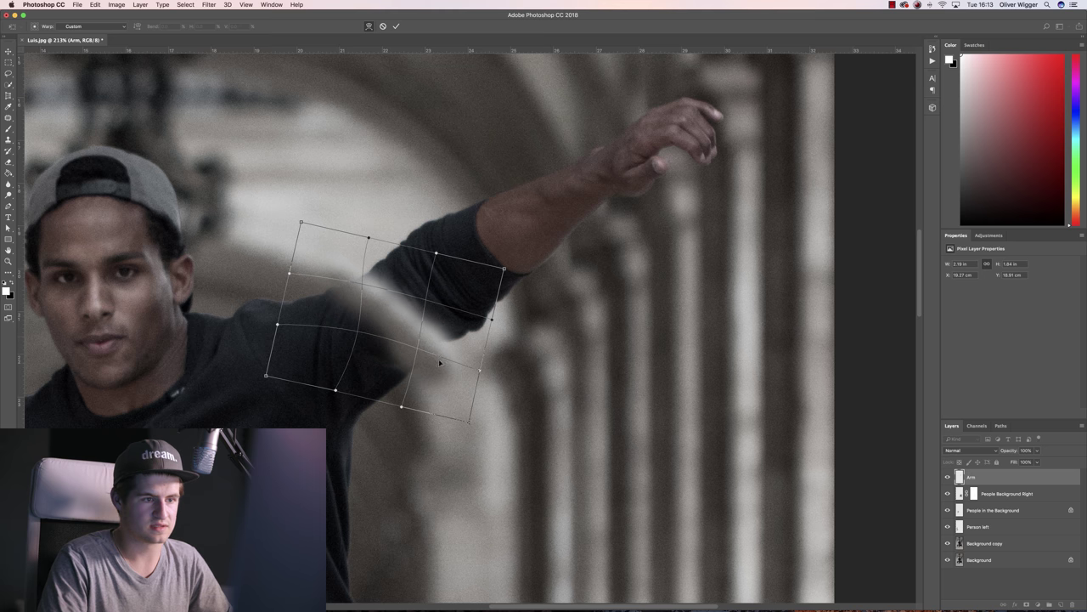
{"action": "left_click_drag", "start_coordinate": [440, 363], "coordinate": [391, 424]}
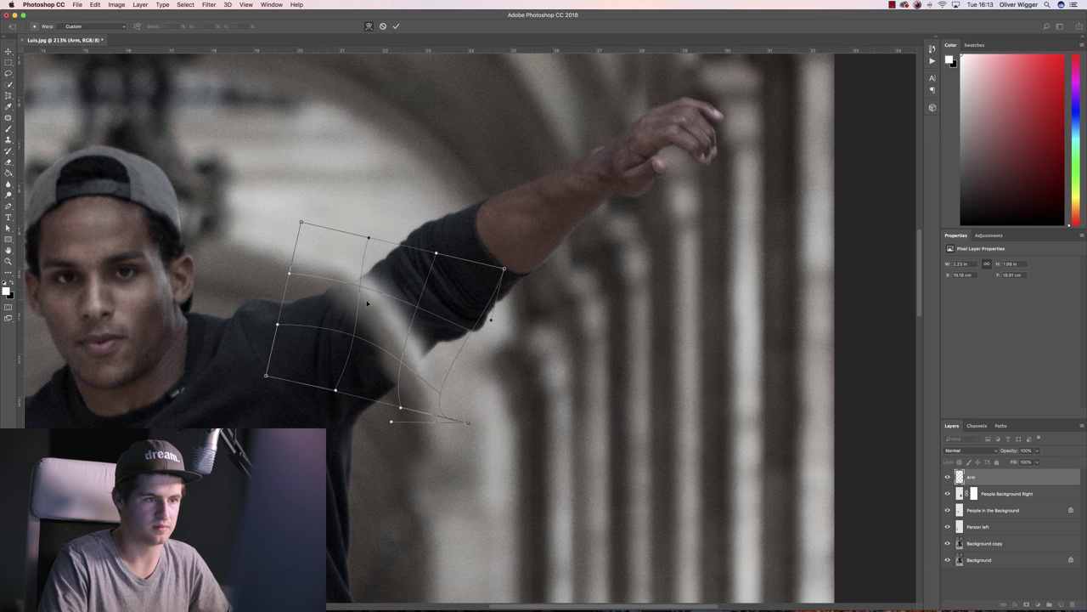
{"action": "left_click_drag", "start_coordinate": [359, 283], "coordinate": [326, 283]}
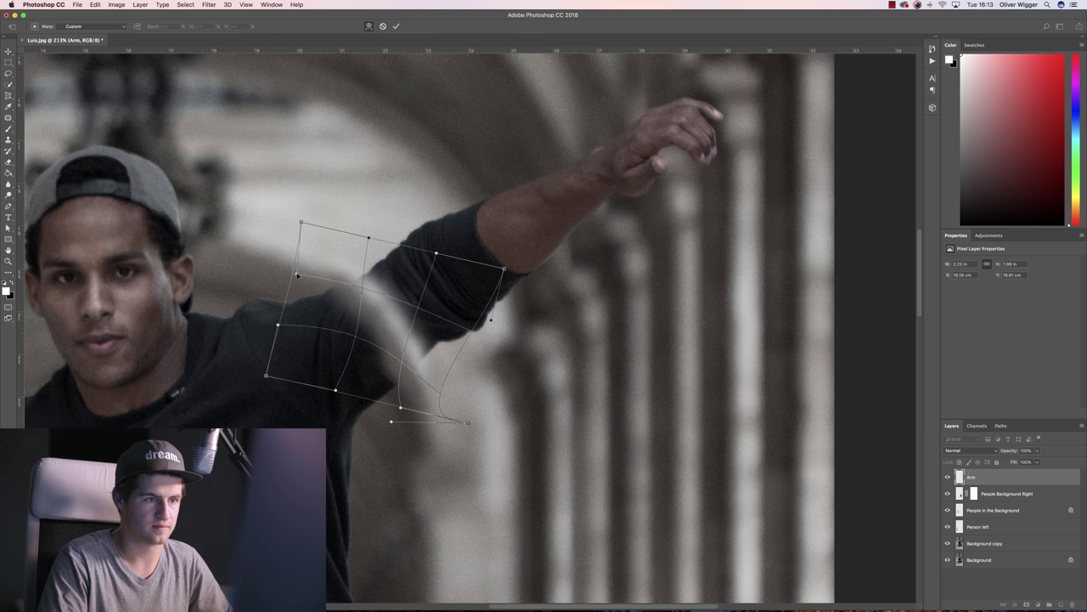
{"action": "left_click_drag", "start_coordinate": [369, 241], "coordinate": [334, 241]}
{"action": "key", "text": "Return"}
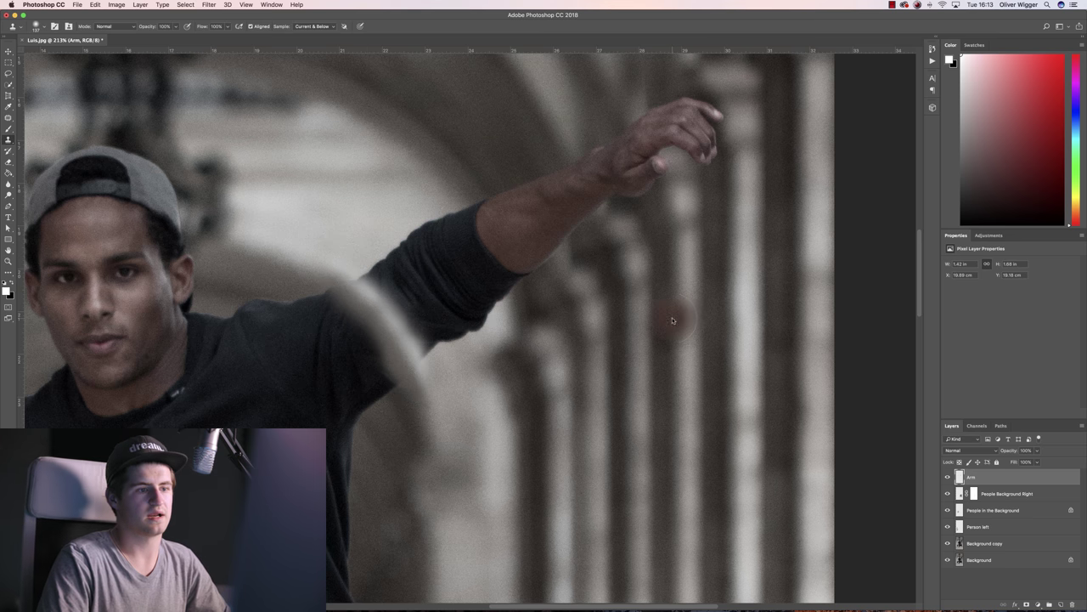
Step: Preview clone sources over the sleeve and hand, and examine the warped arch within the whole photo
{"action": "scroll", "coordinate": [451, 401], "scroll_direction": "down", "scroll_amount": 3}
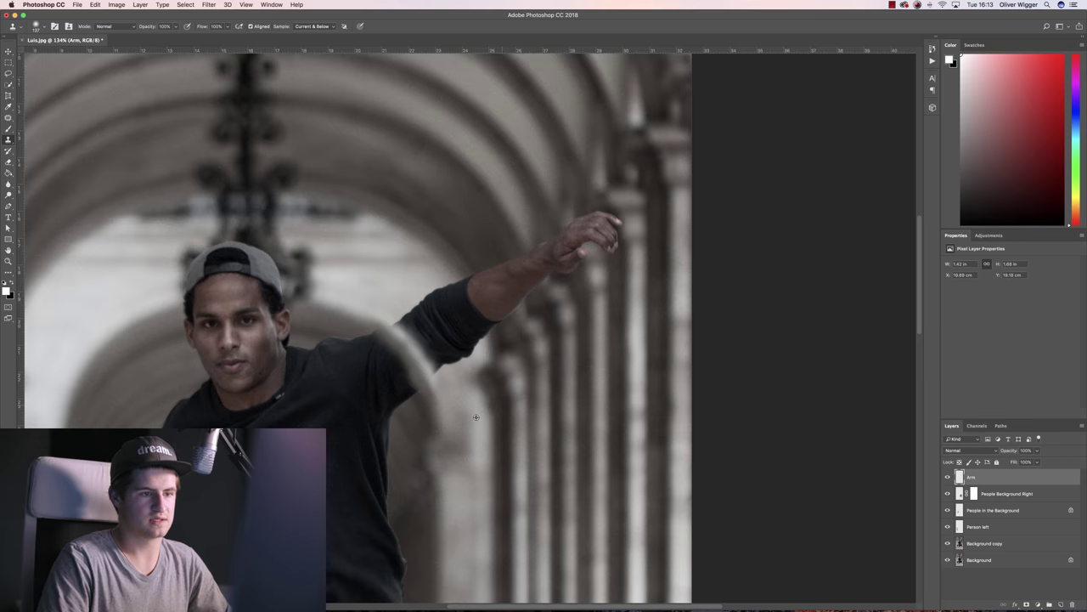
{"action": "scroll", "coordinate": [473, 416], "scroll_direction": "up", "scroll_amount": 1}
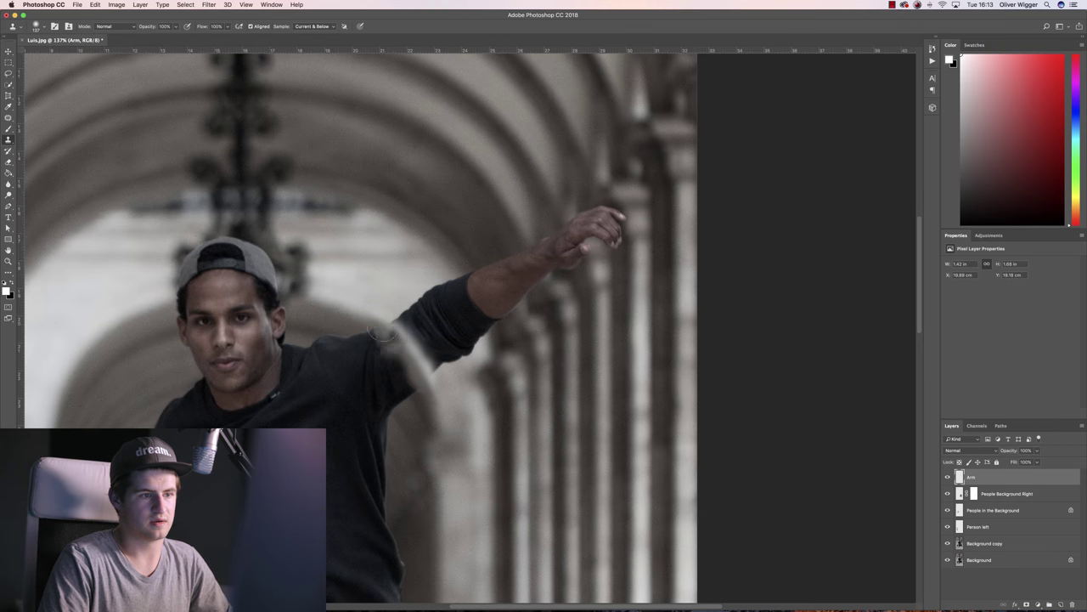
{"action": "left_click", "coordinate": [322, 312]}
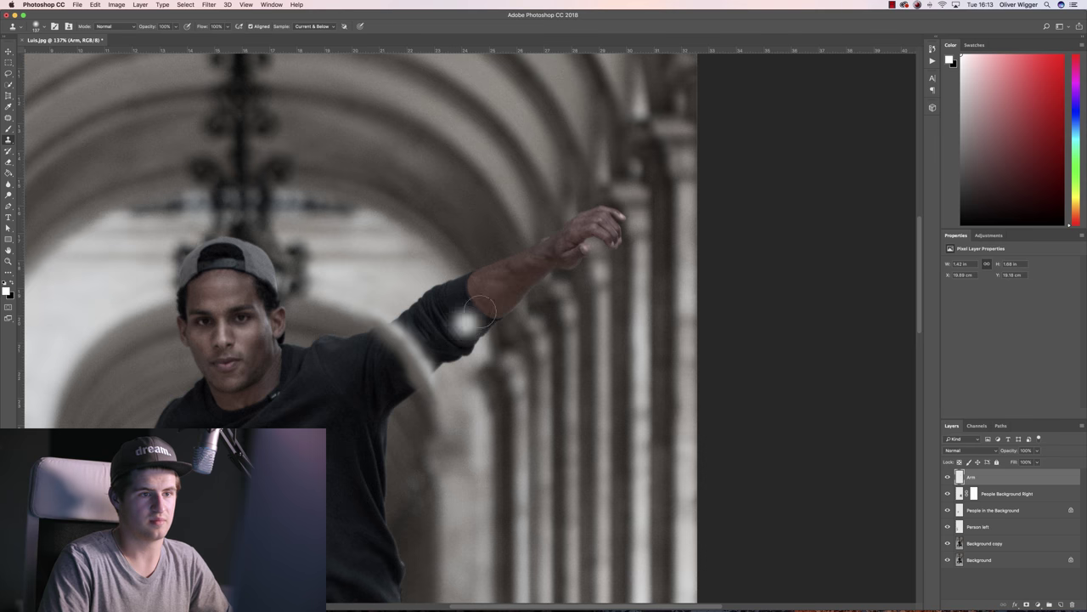
{"action": "left_click", "coordinate": [614, 228], "text": "alt"}
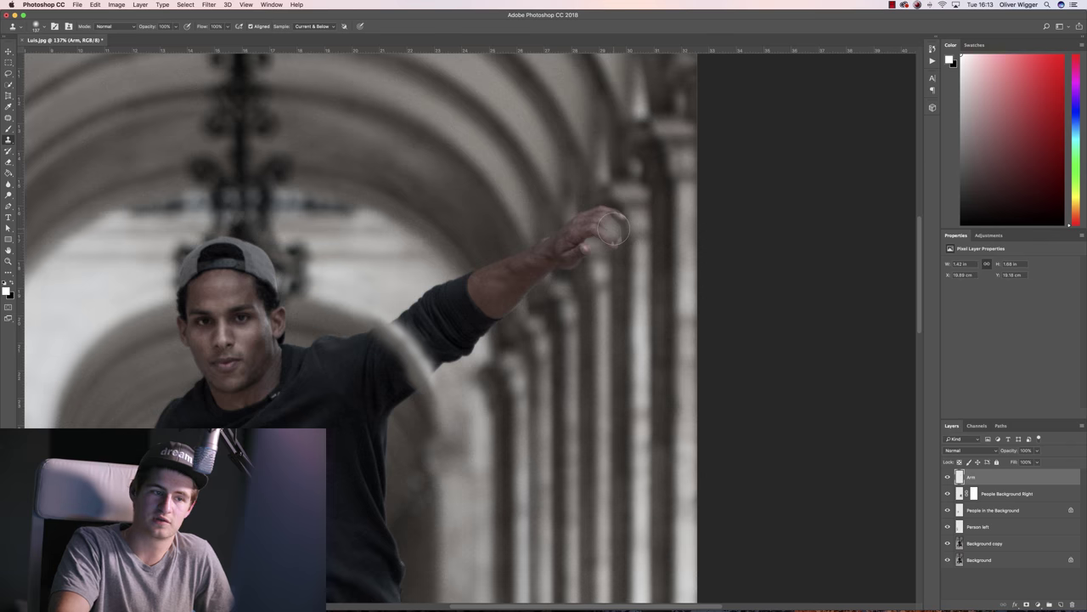
{"action": "scroll", "coordinate": [582, 246], "scroll_direction": "down", "scroll_amount": 5}
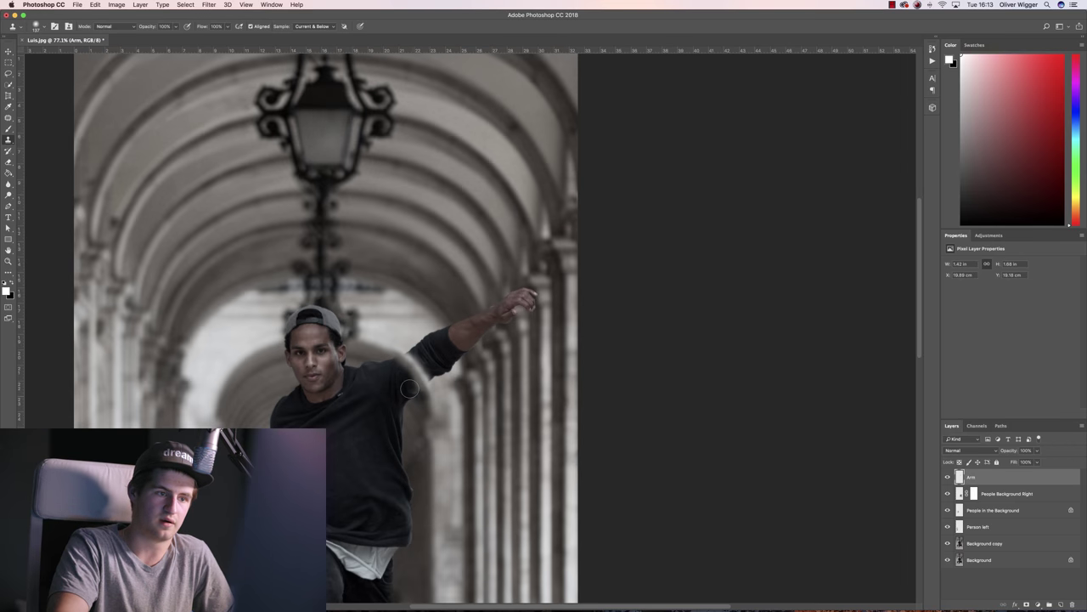
{"action": "scroll", "coordinate": [496, 421], "scroll_direction": "down", "scroll_amount": 4}
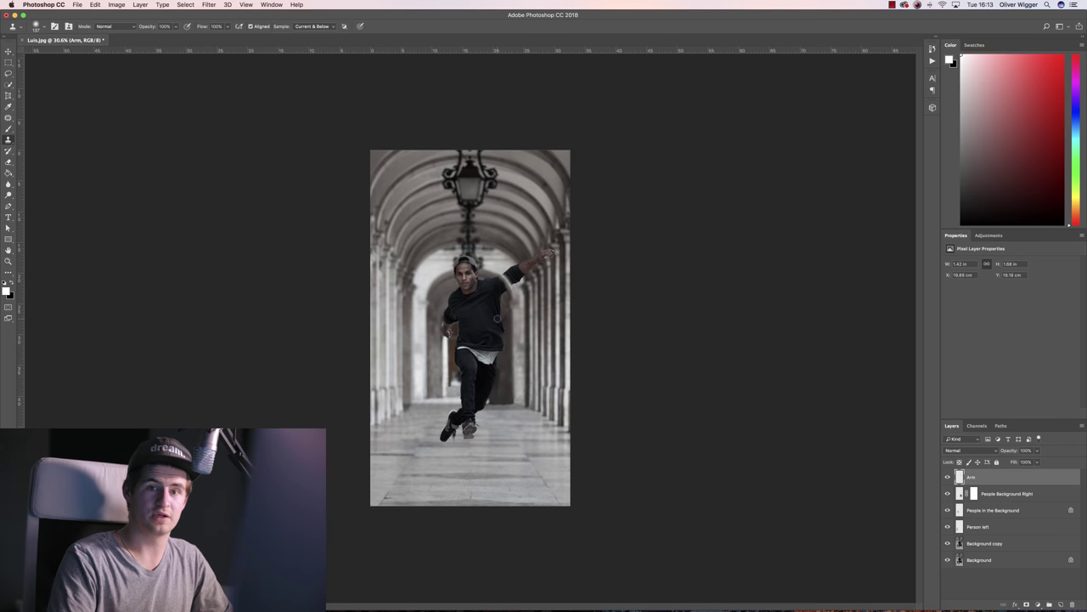